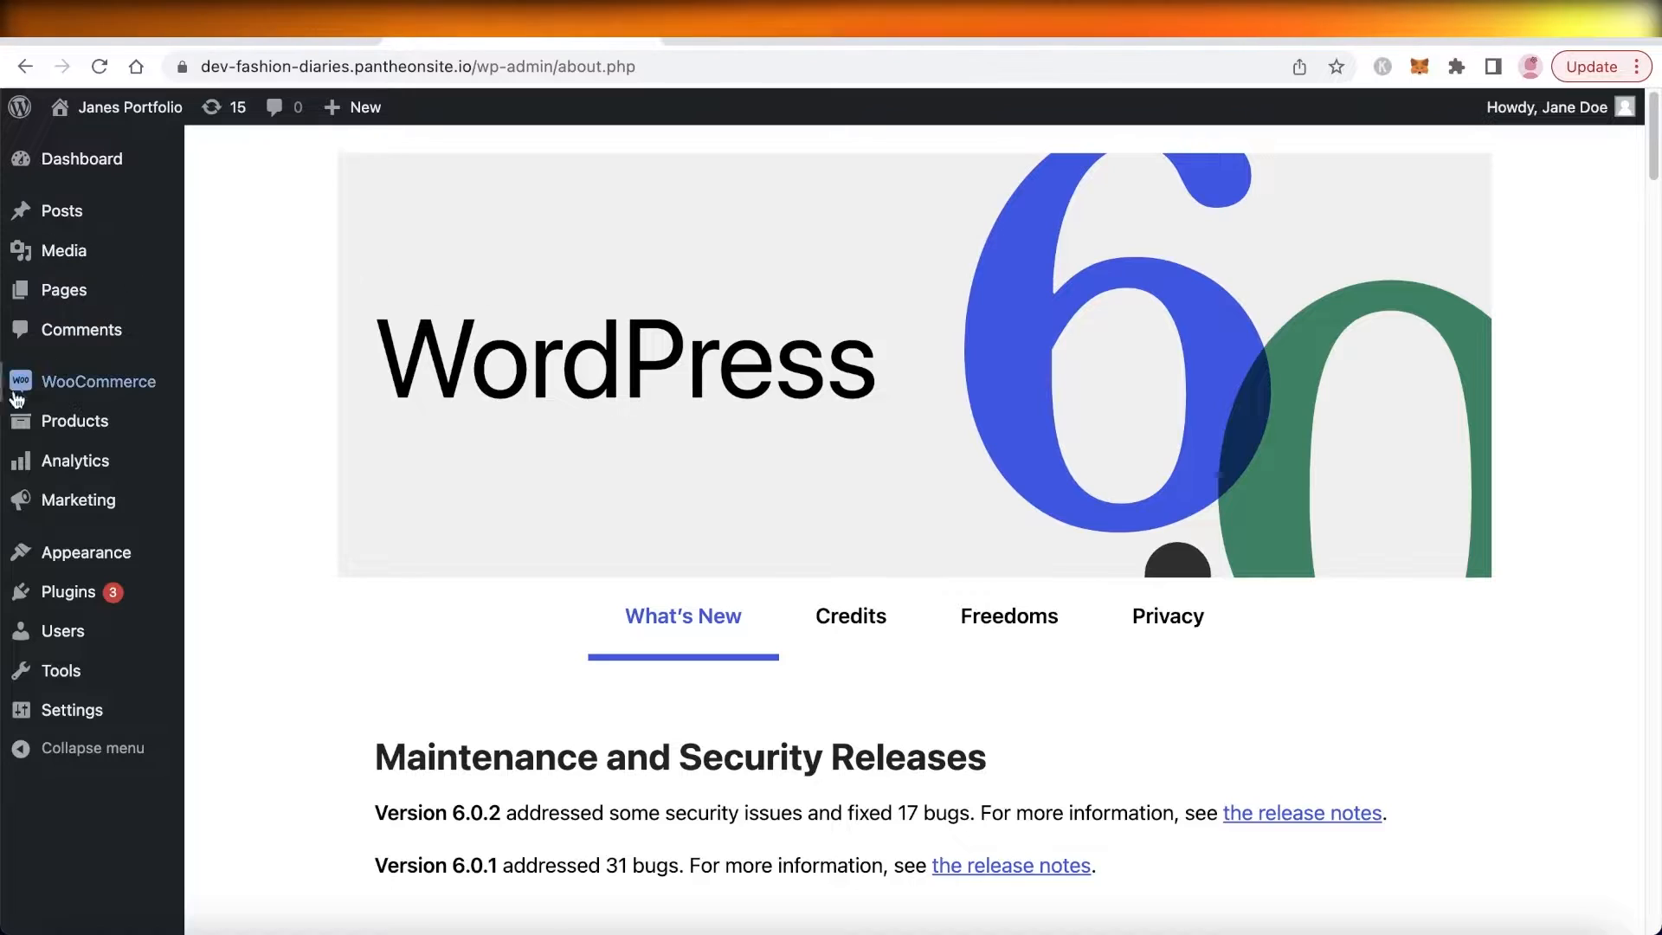
# Step: Open the WooCommerce home page and examine its store setup checklist and notices
pyautogui.click(61, 420)
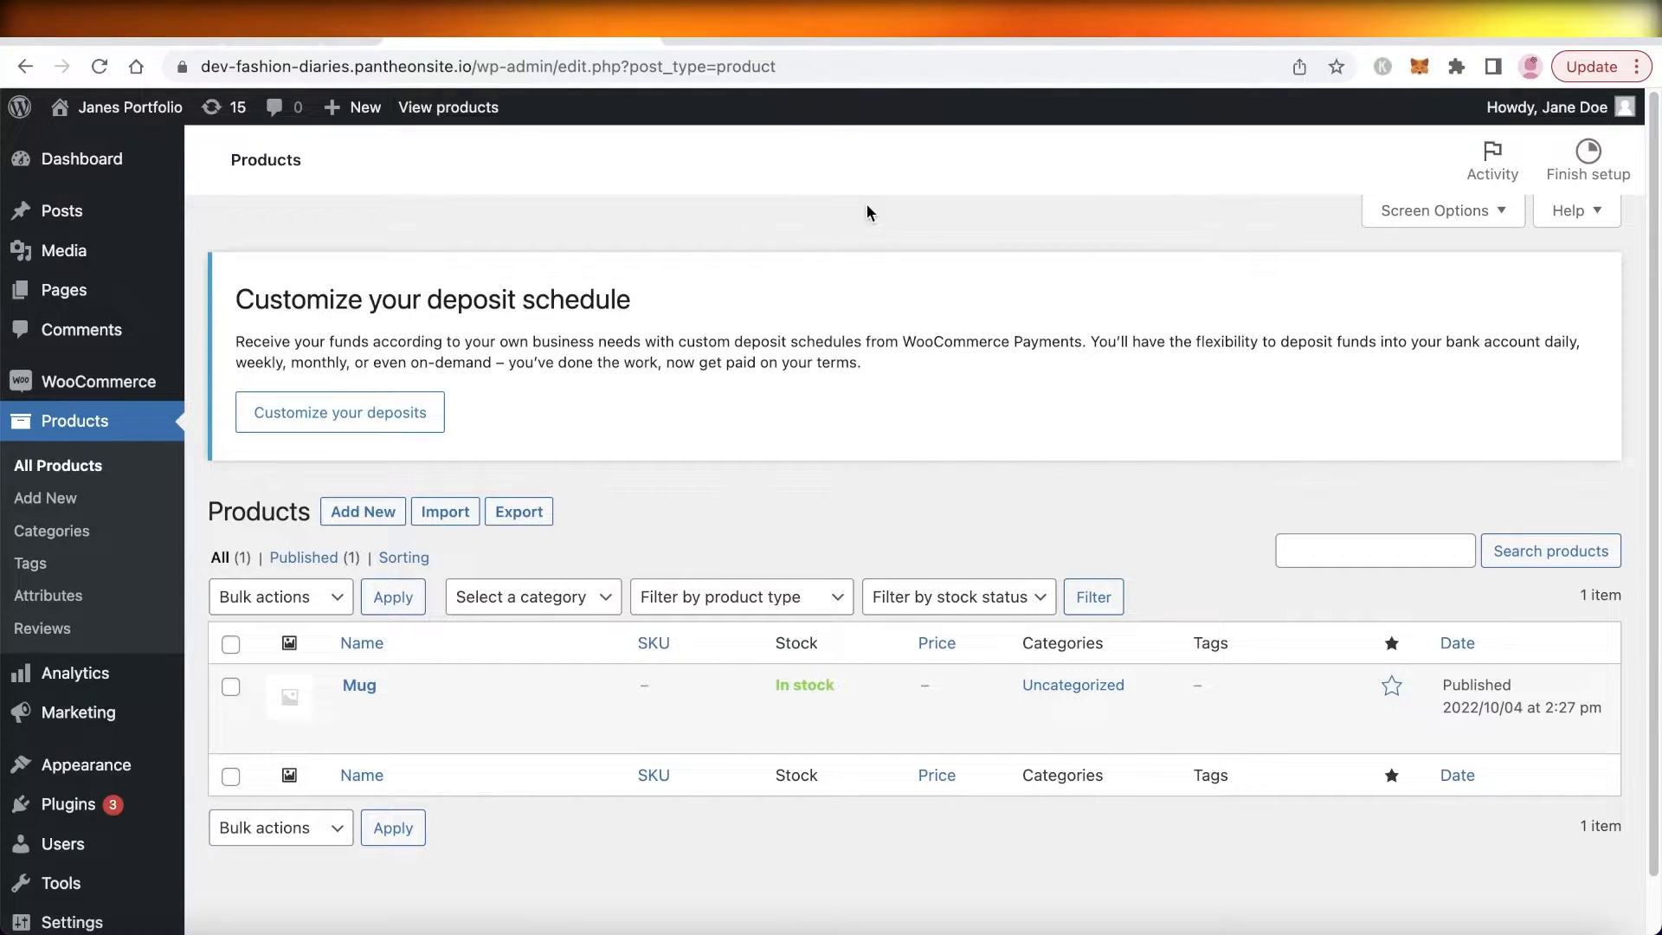
pyautogui.click(16, 389)
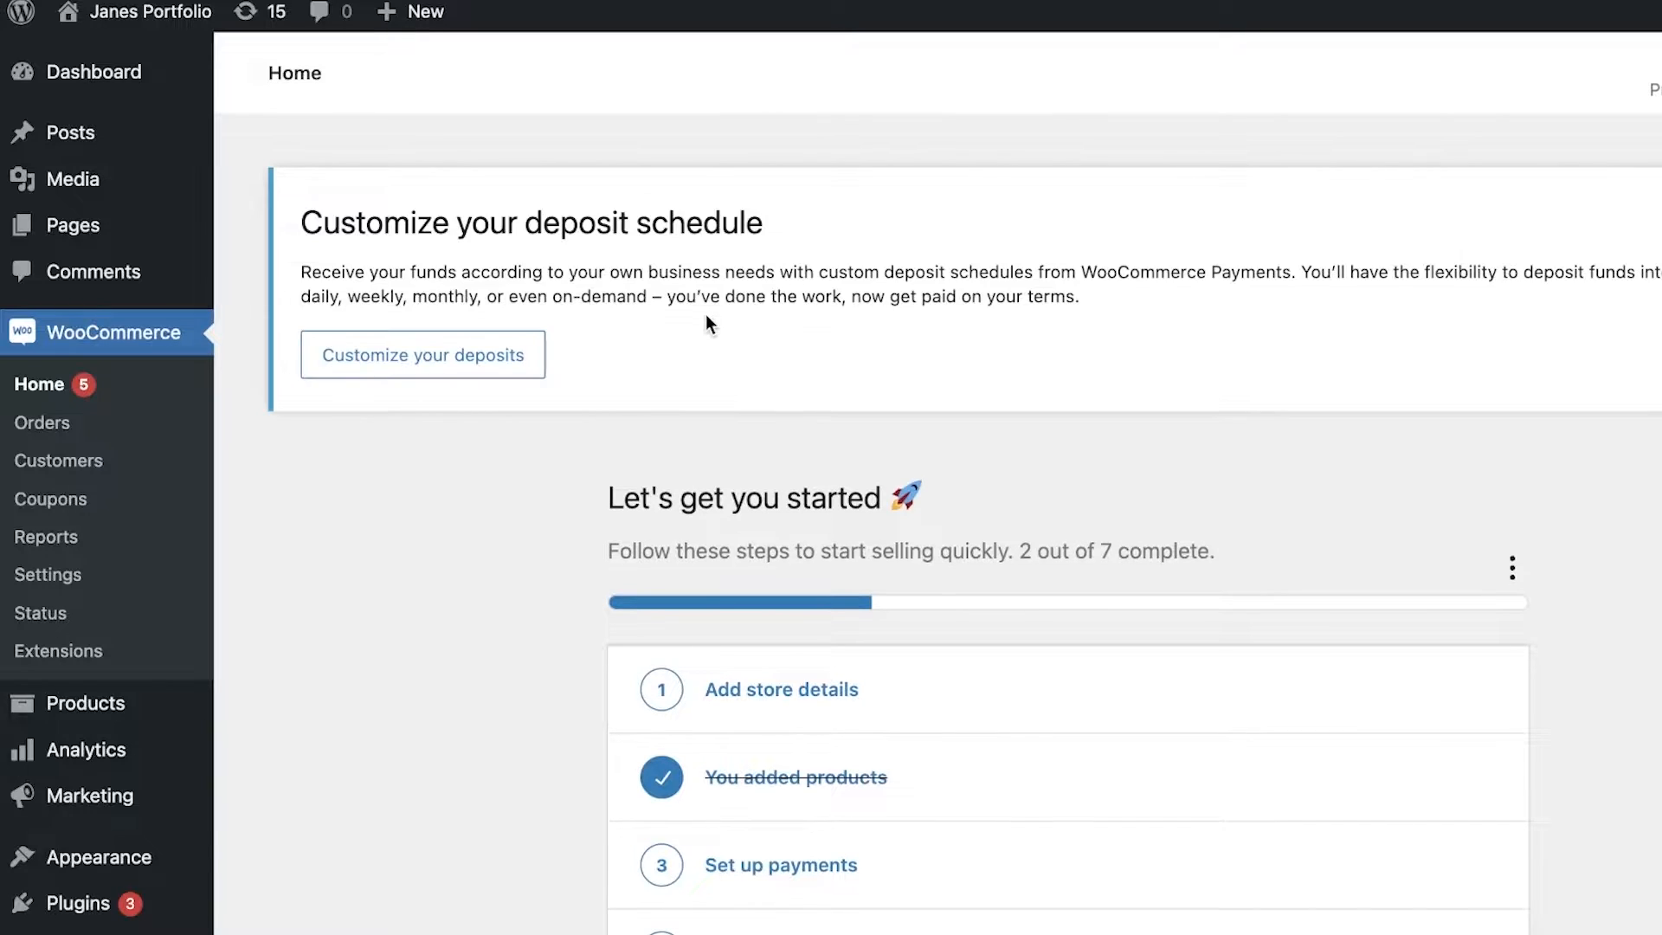
pyautogui.scroll(-10, 705, 314)
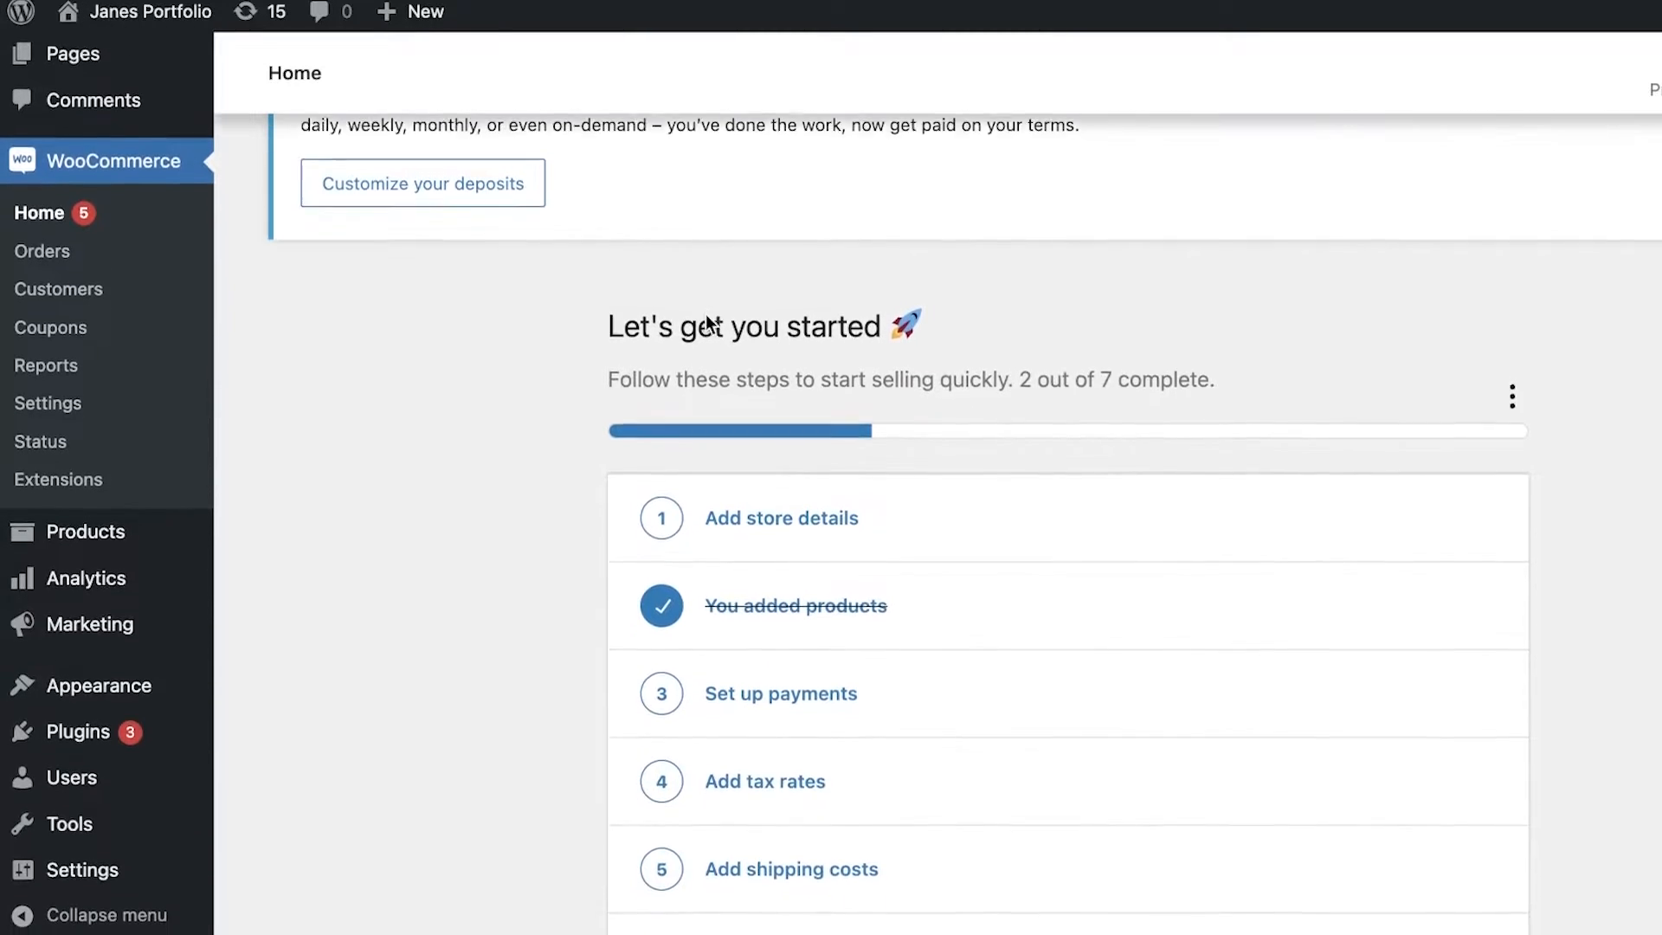
pyautogui.scroll(-14, 705, 329)
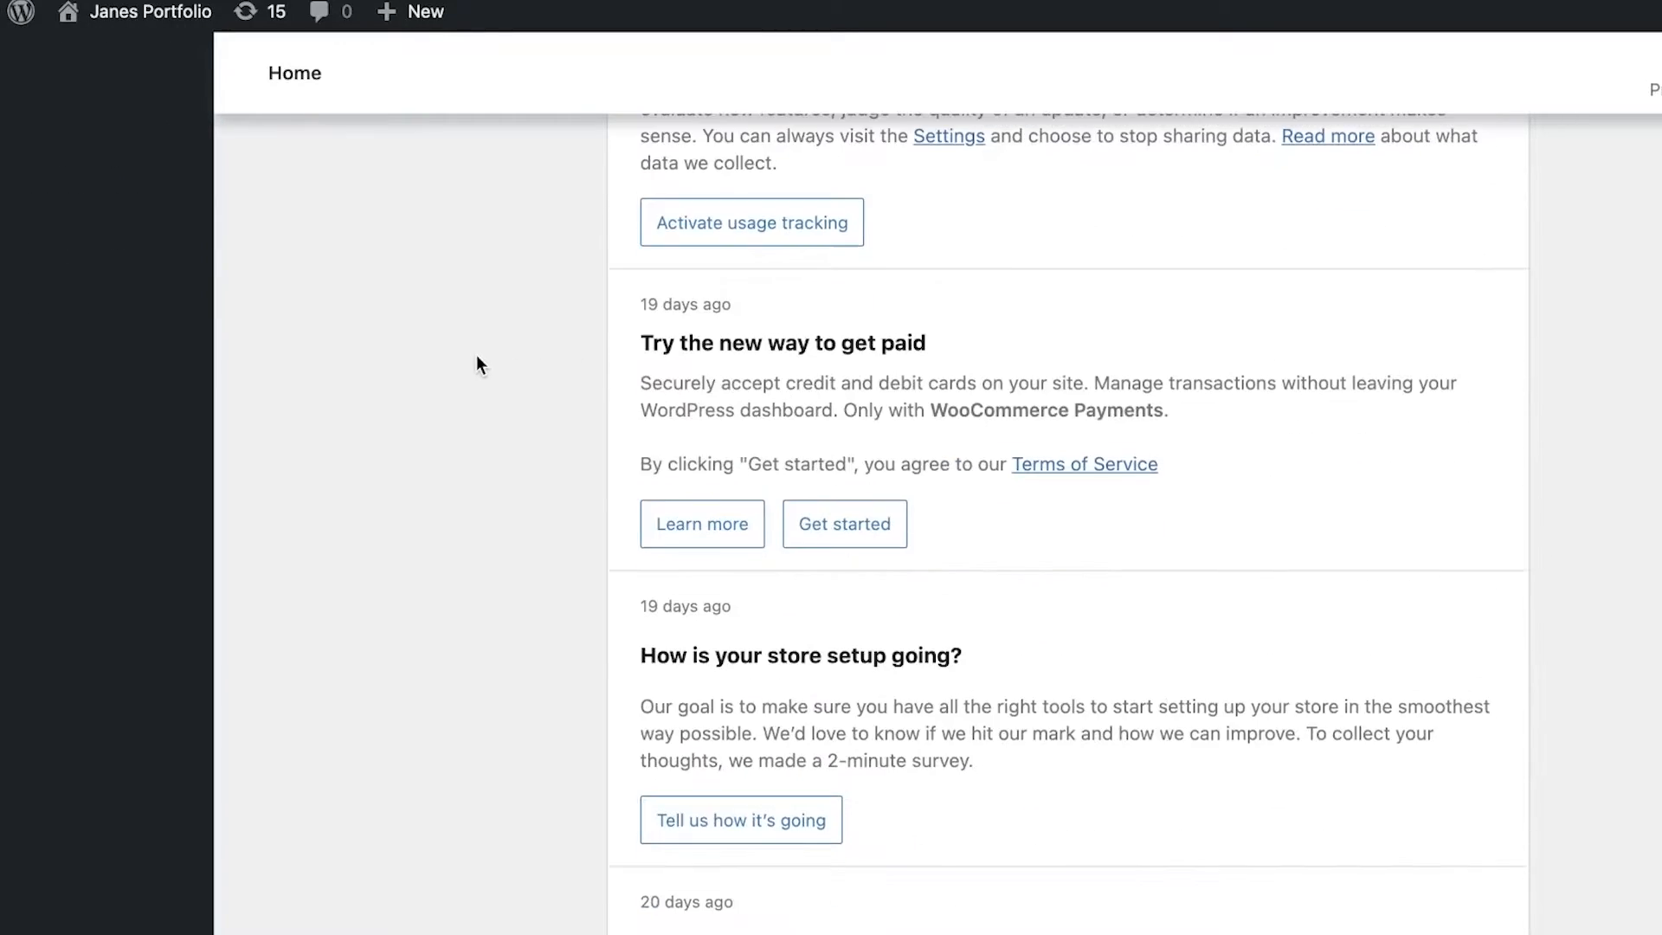
pyautogui.scroll(-3, 476, 354)
pyautogui.scroll(-10, 468, 359)
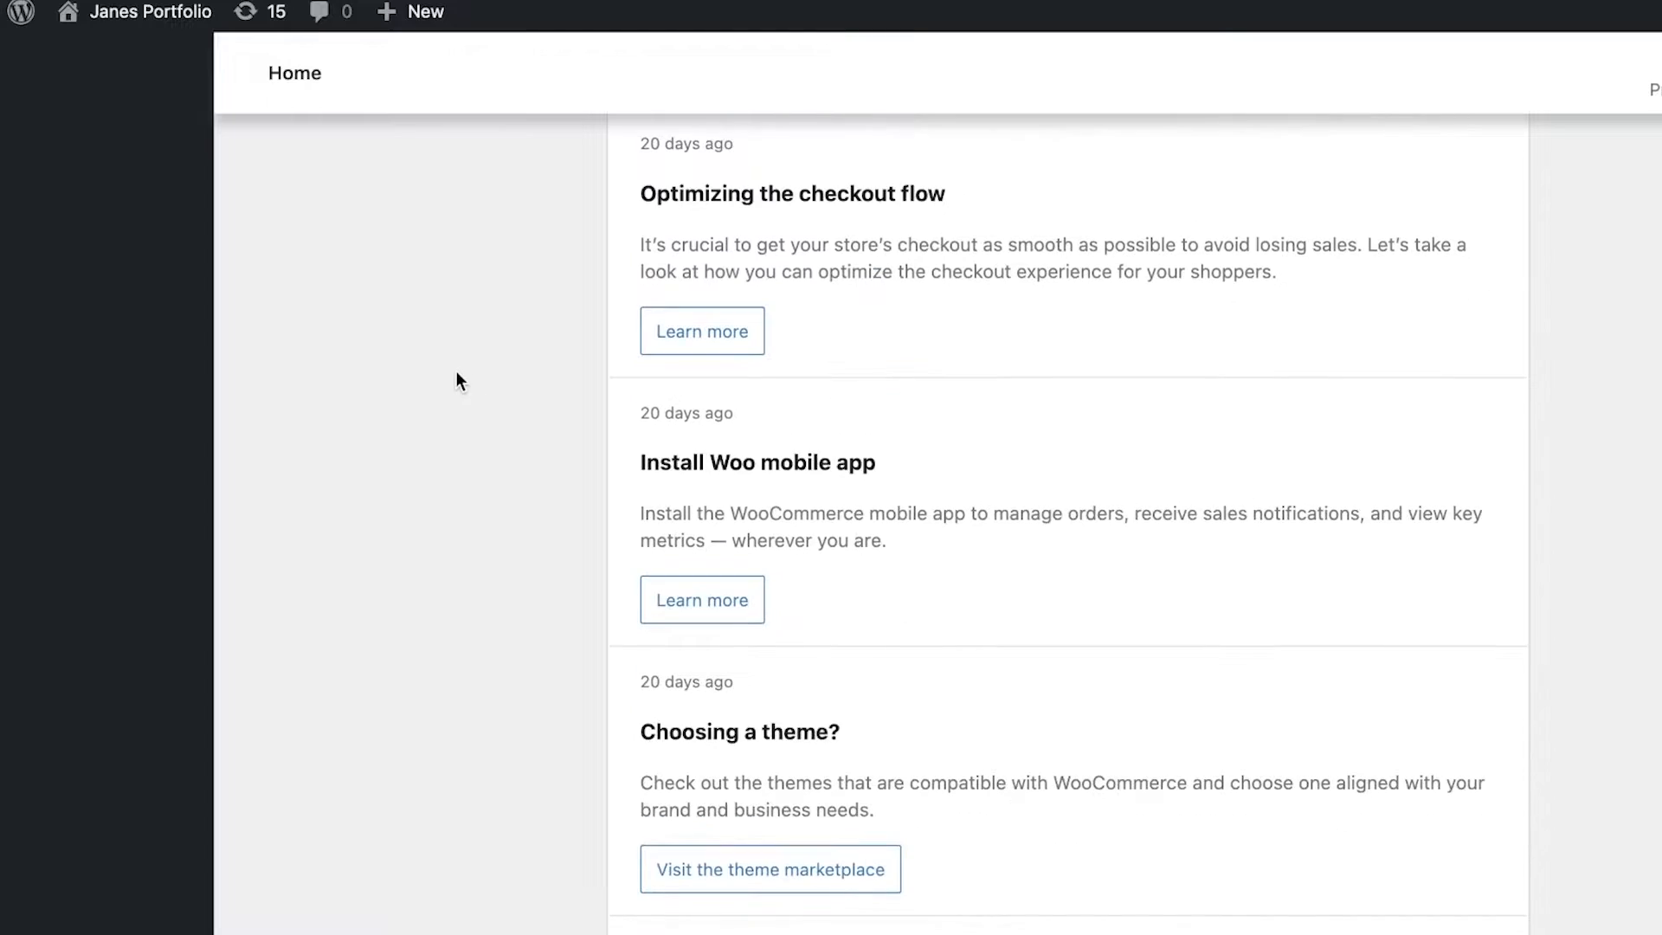
pyautogui.scroll(20, 457, 373)
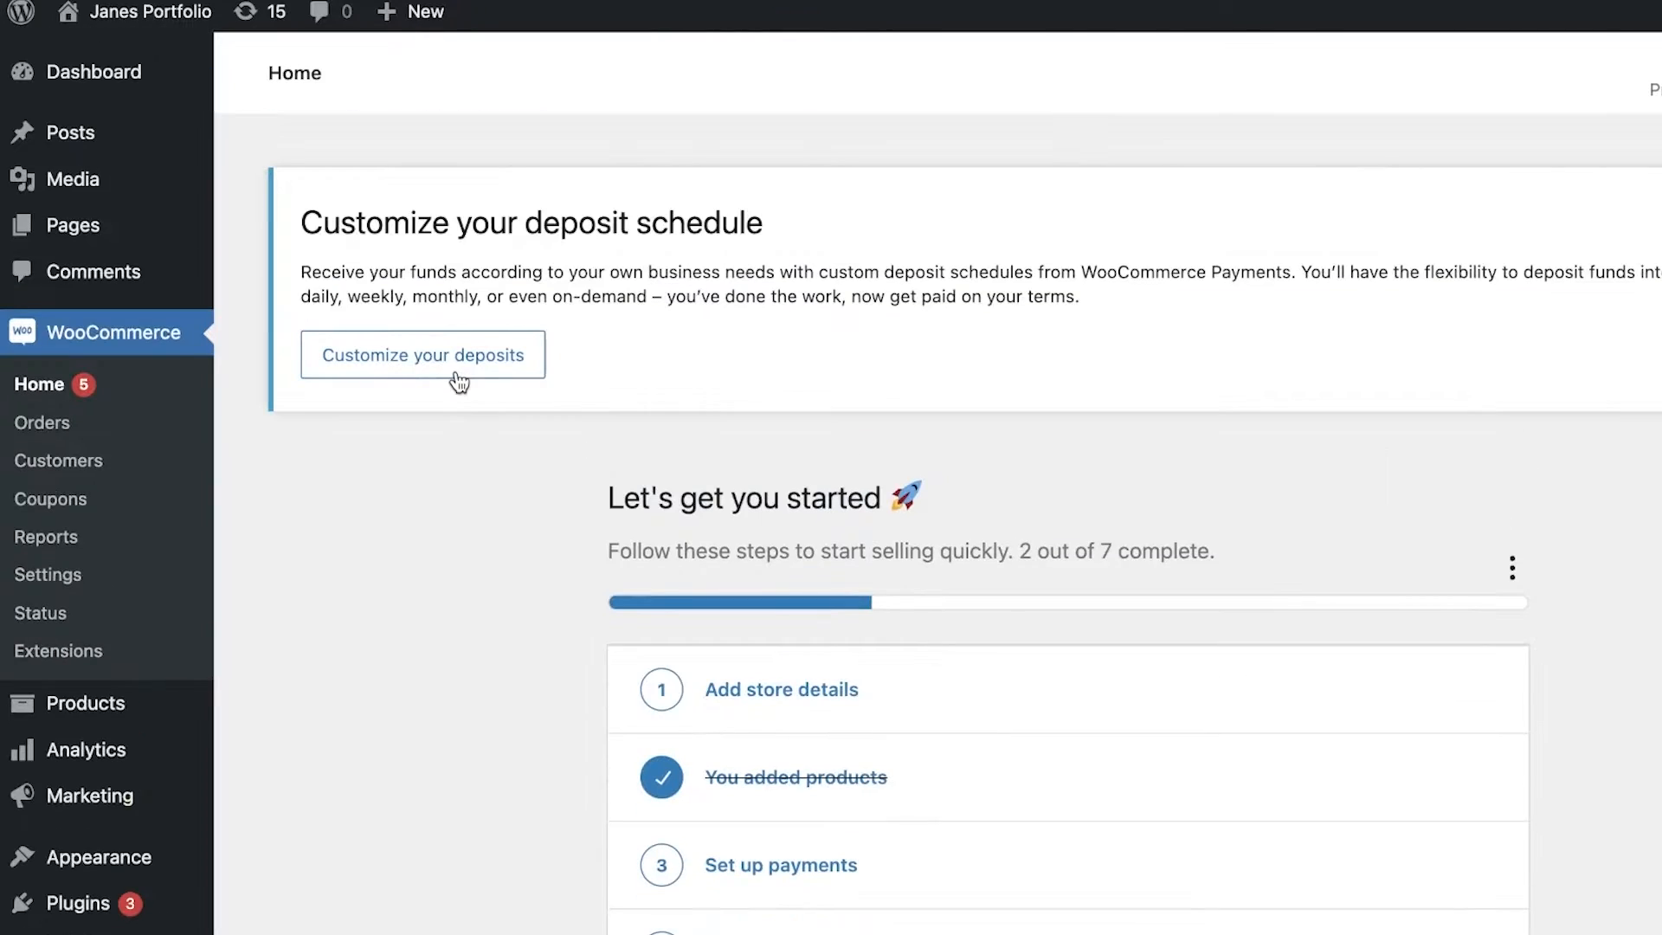
# Step: Open the product list and view the Mug product's storefront page
pyautogui.moveTo(52, 705)
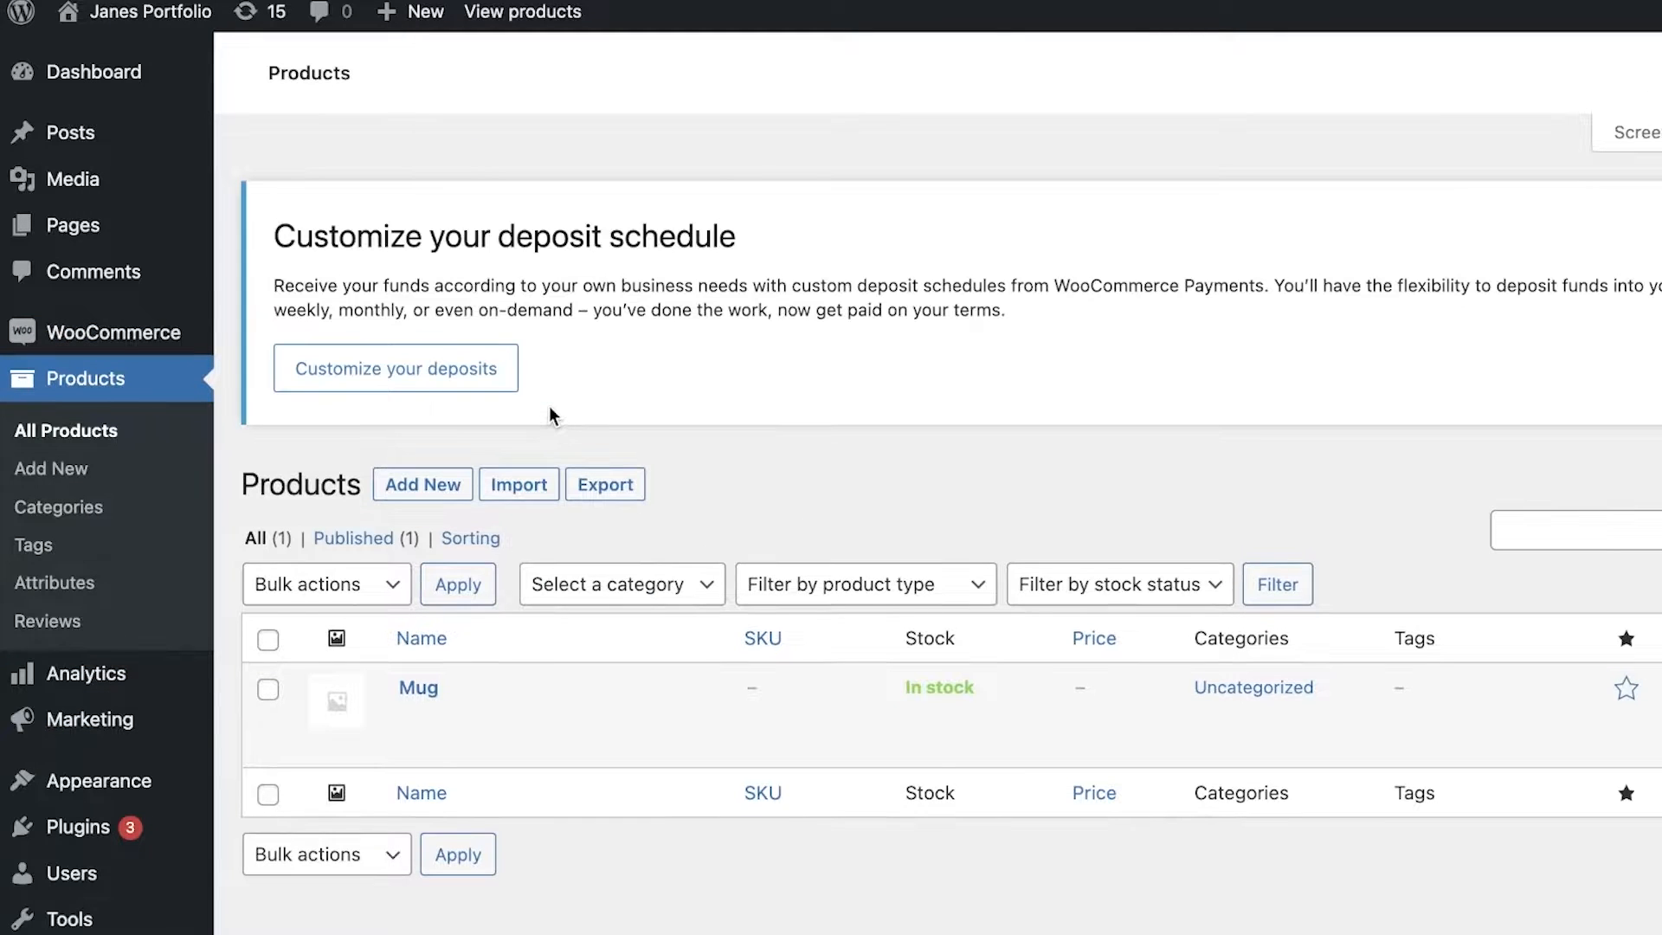
pyautogui.scroll(-1, 828, 688)
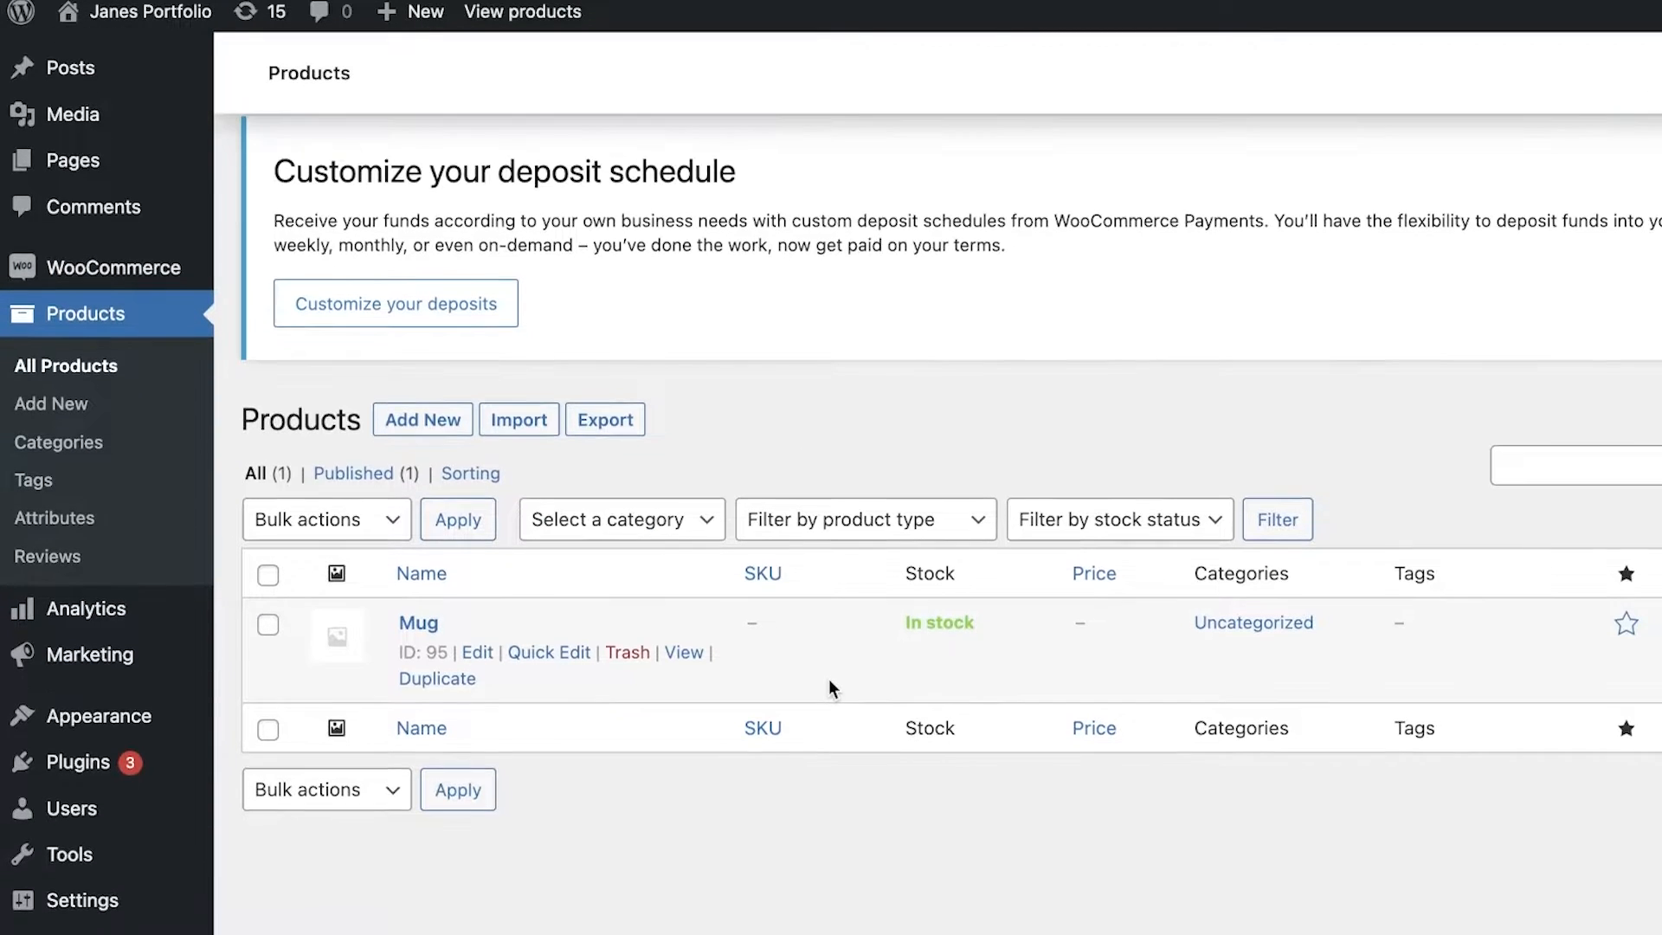
pyautogui.click(684, 652)
pyautogui.scroll(-3, 897, 148)
pyautogui.click(925, 311)
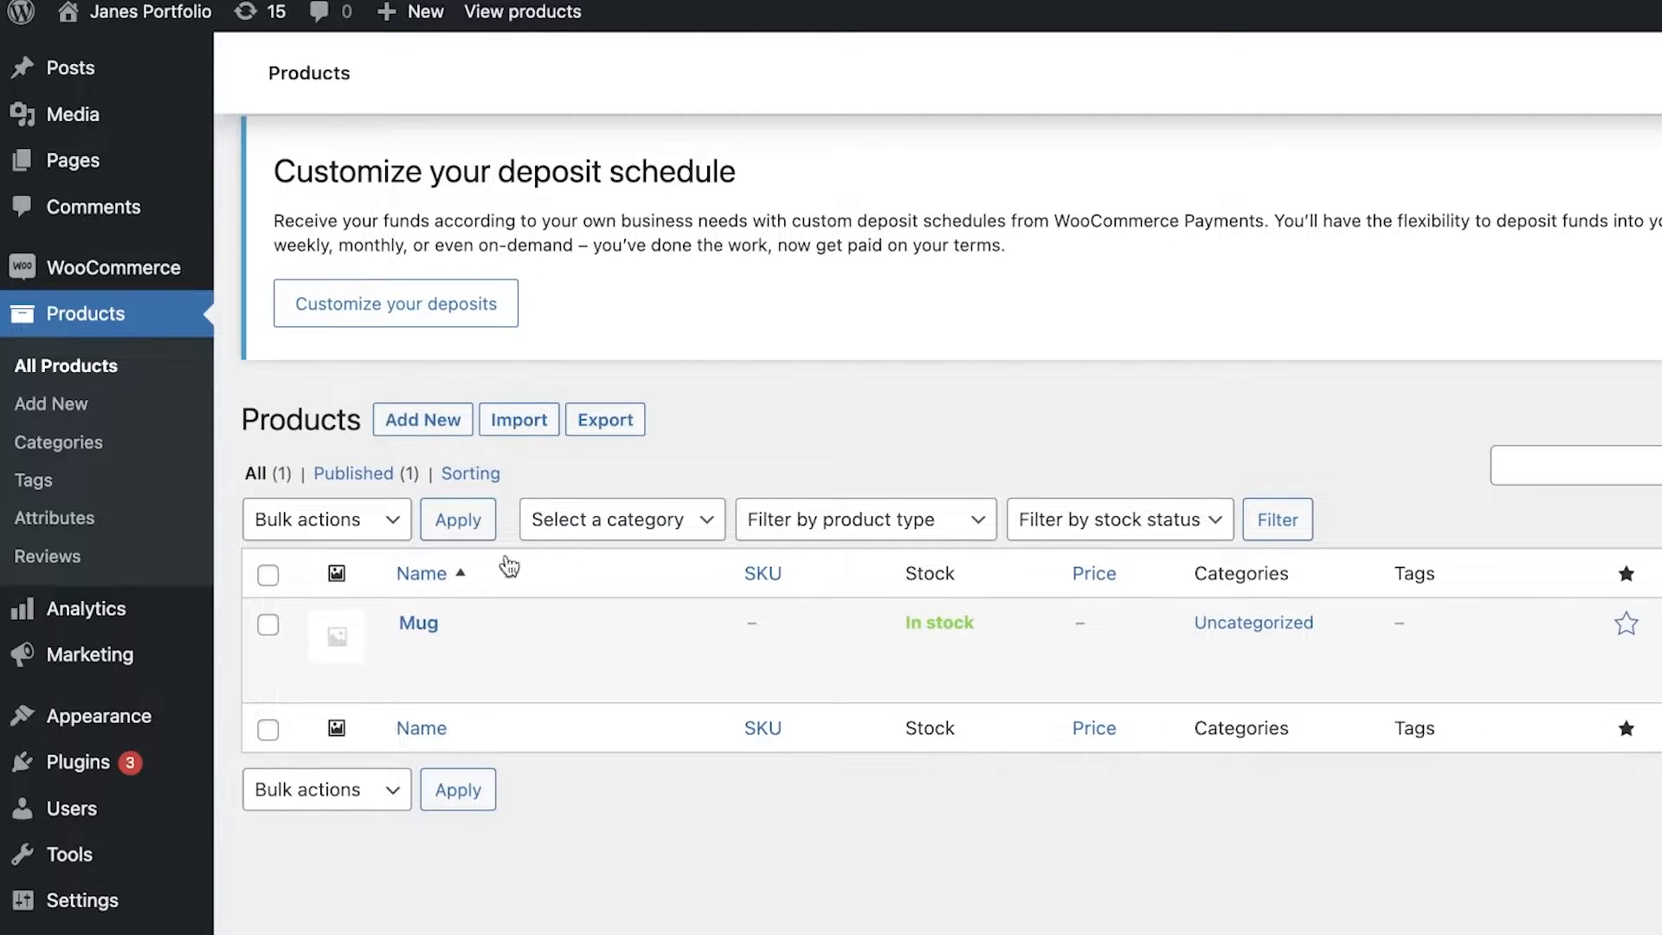
# Step: Search for new plugins with the keyword "product add ons"
pyautogui.moveTo(126, 755)
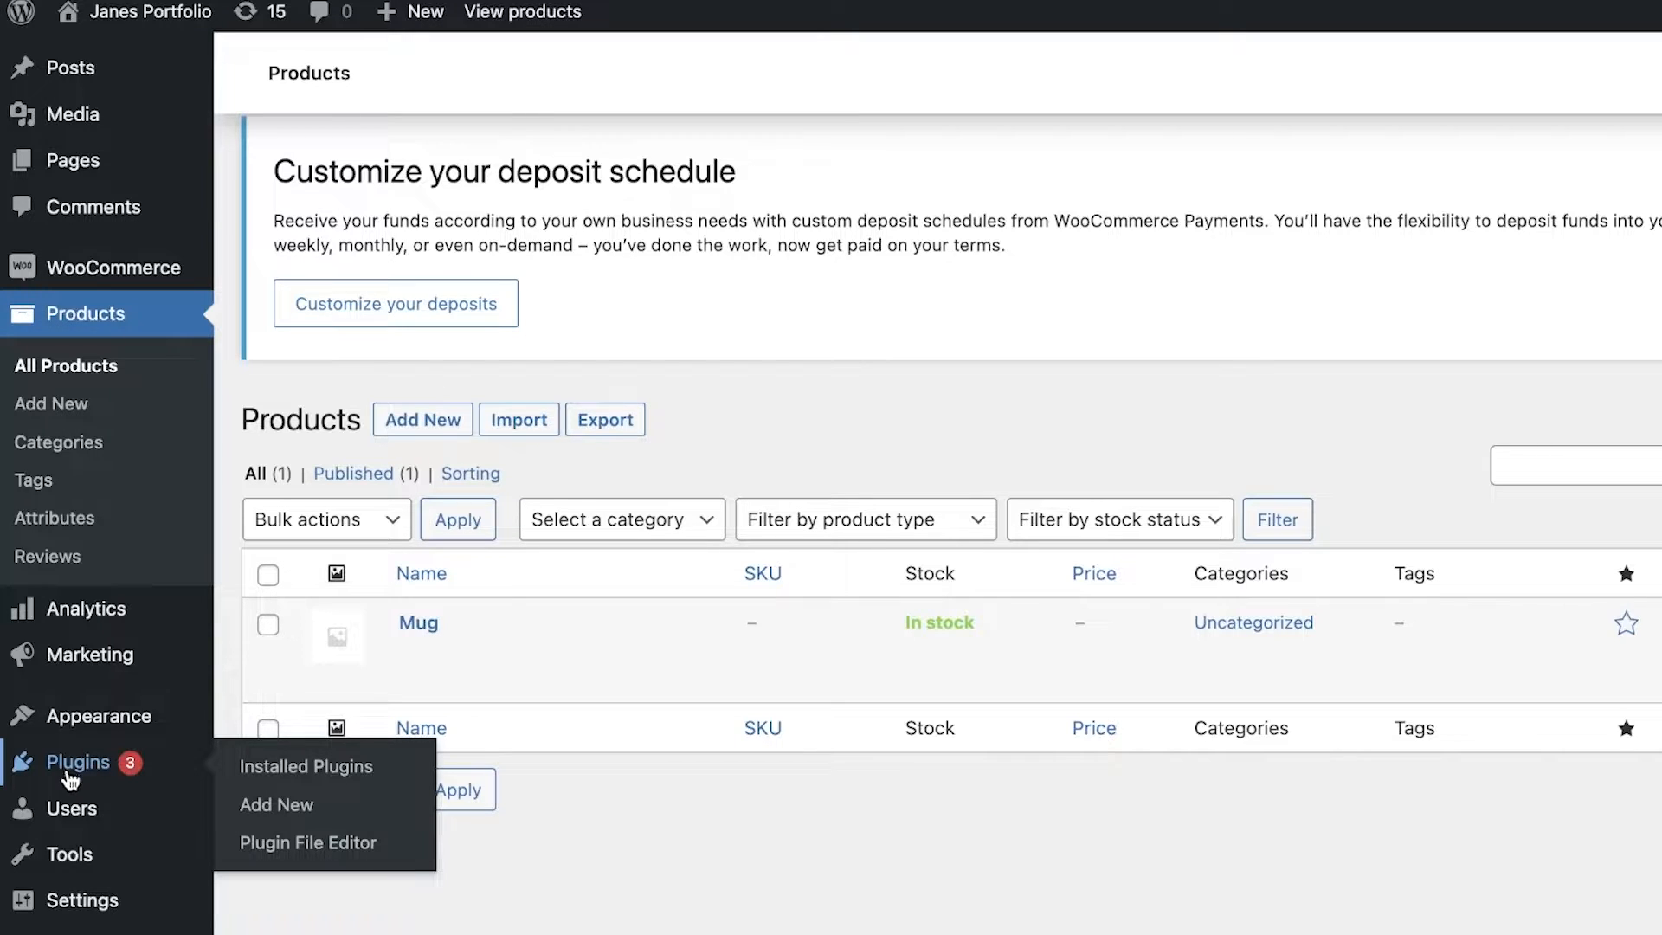
pyautogui.click(283, 806)
pyautogui.click(1576, 156)
pyautogui.write('product add one')
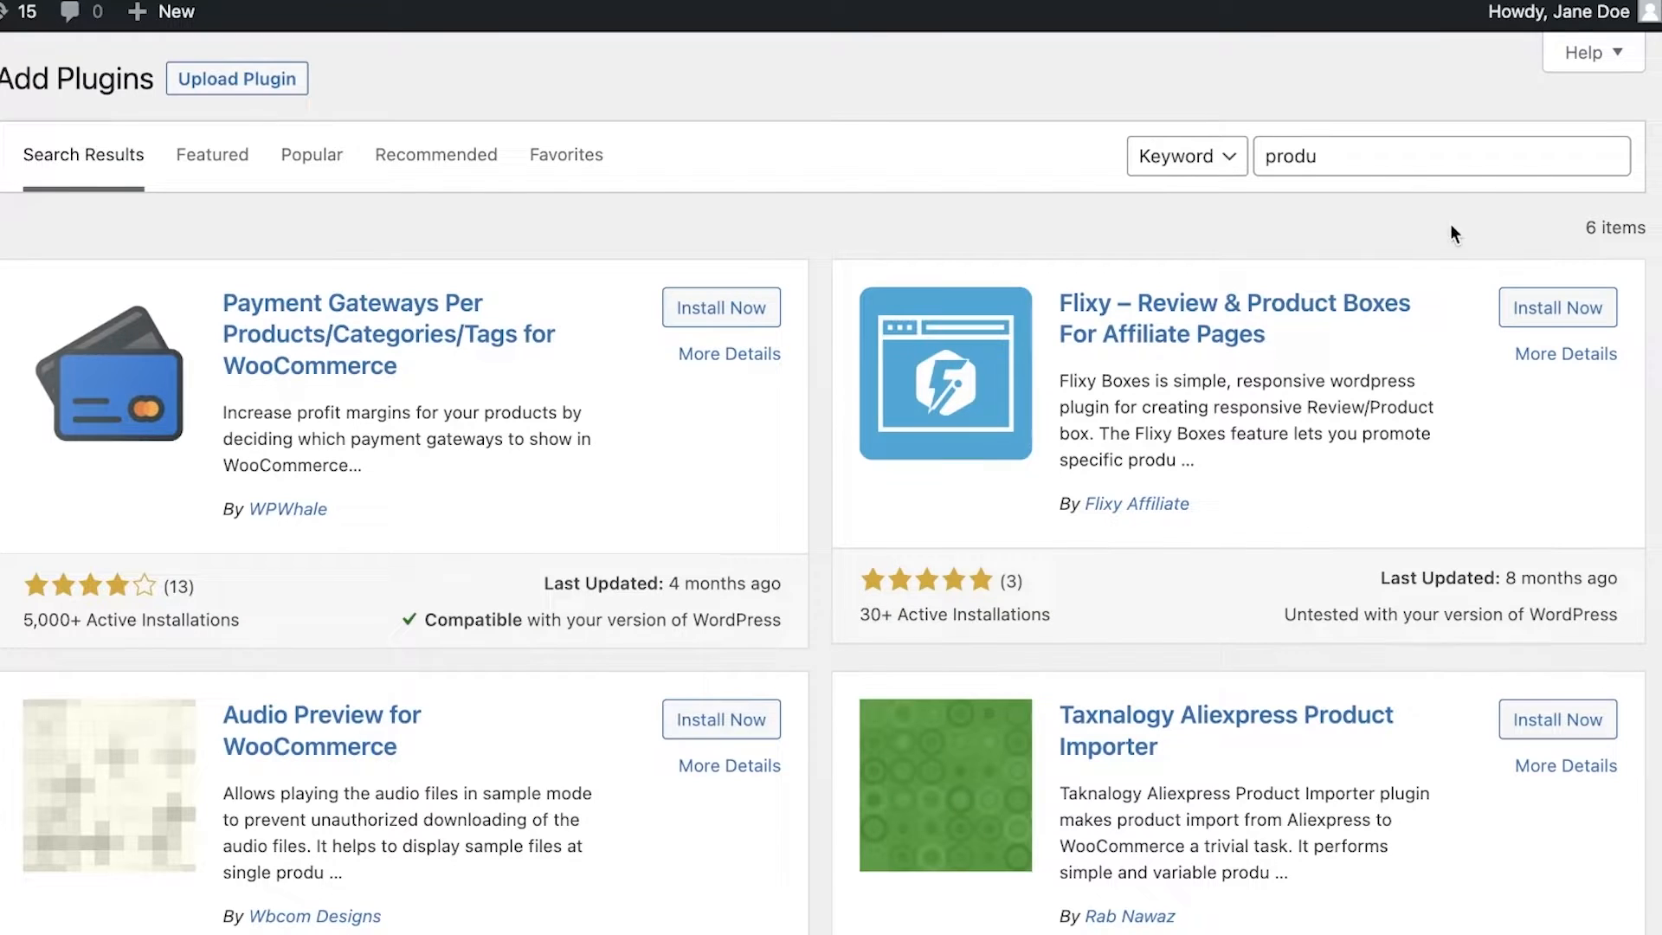
pyautogui.click(1469, 158)
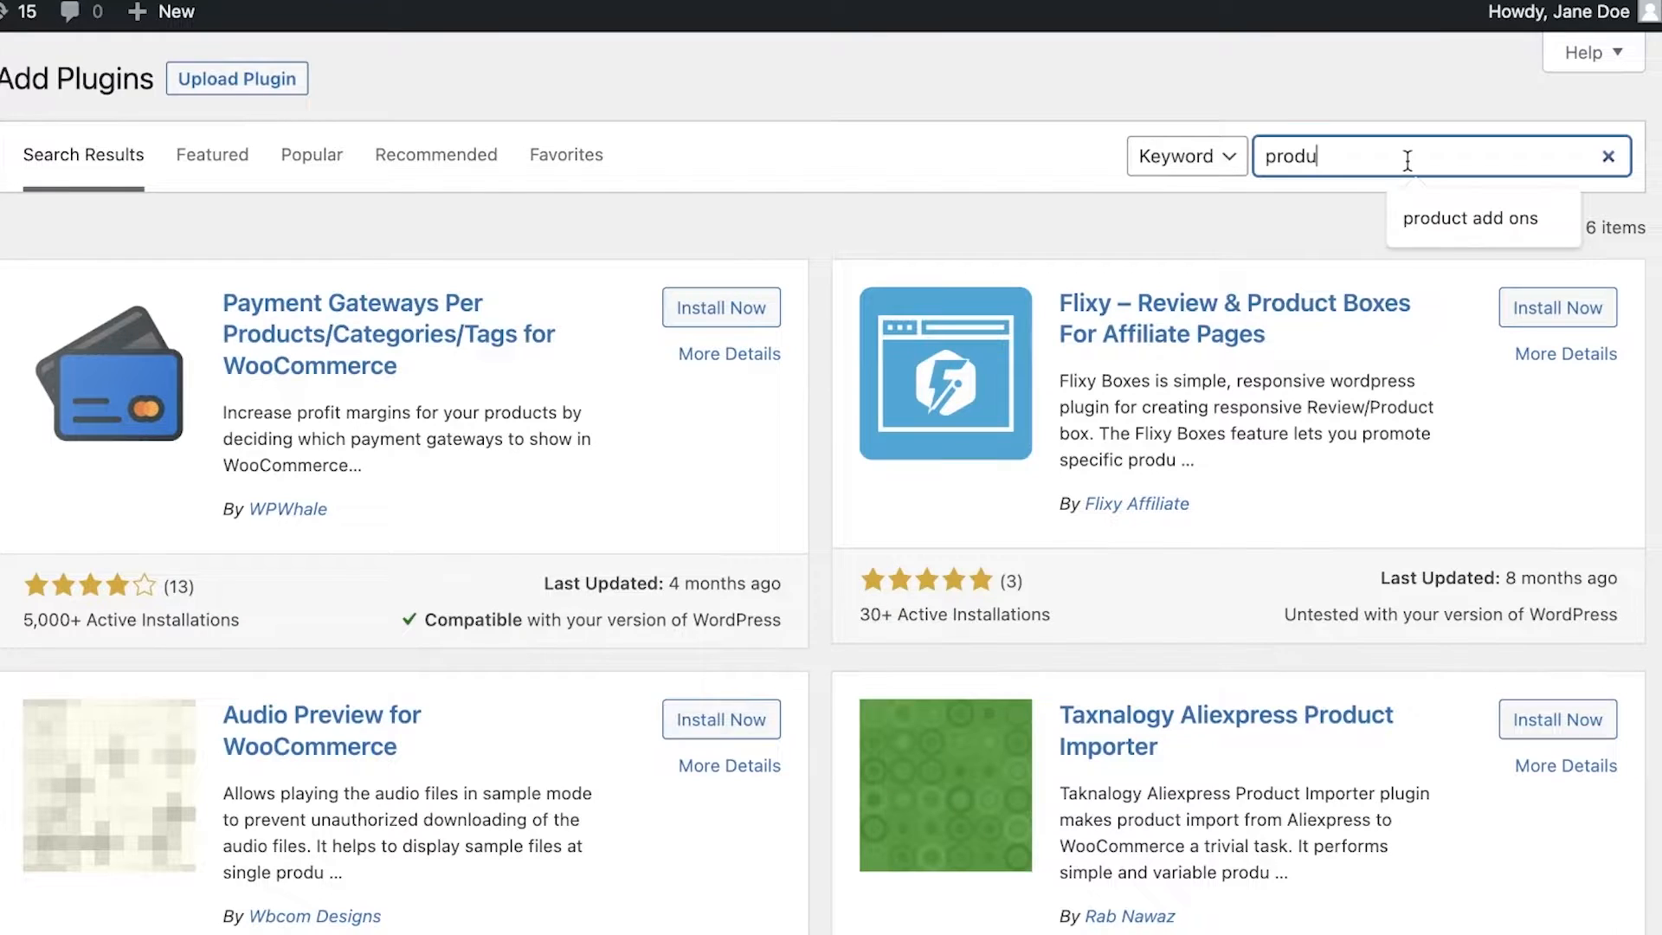
pyautogui.click(1446, 217)
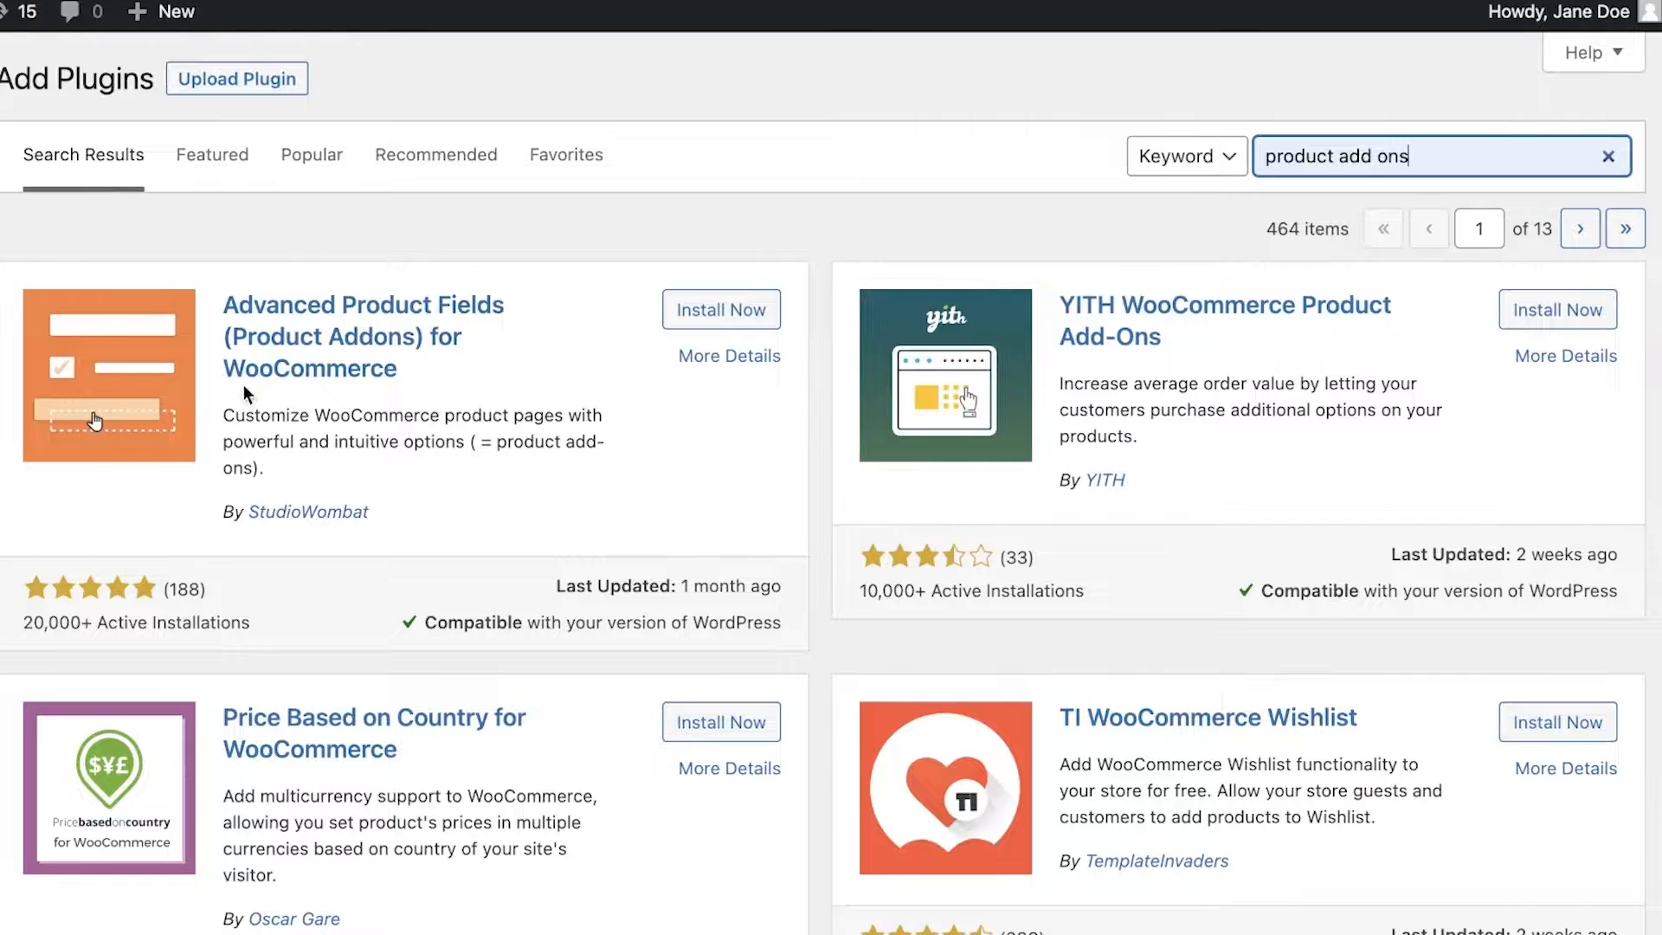
# Step: Install and activate the Advanced Product Fields (Product Addons) for WooCommerce plugin
pyautogui.click(698, 310)
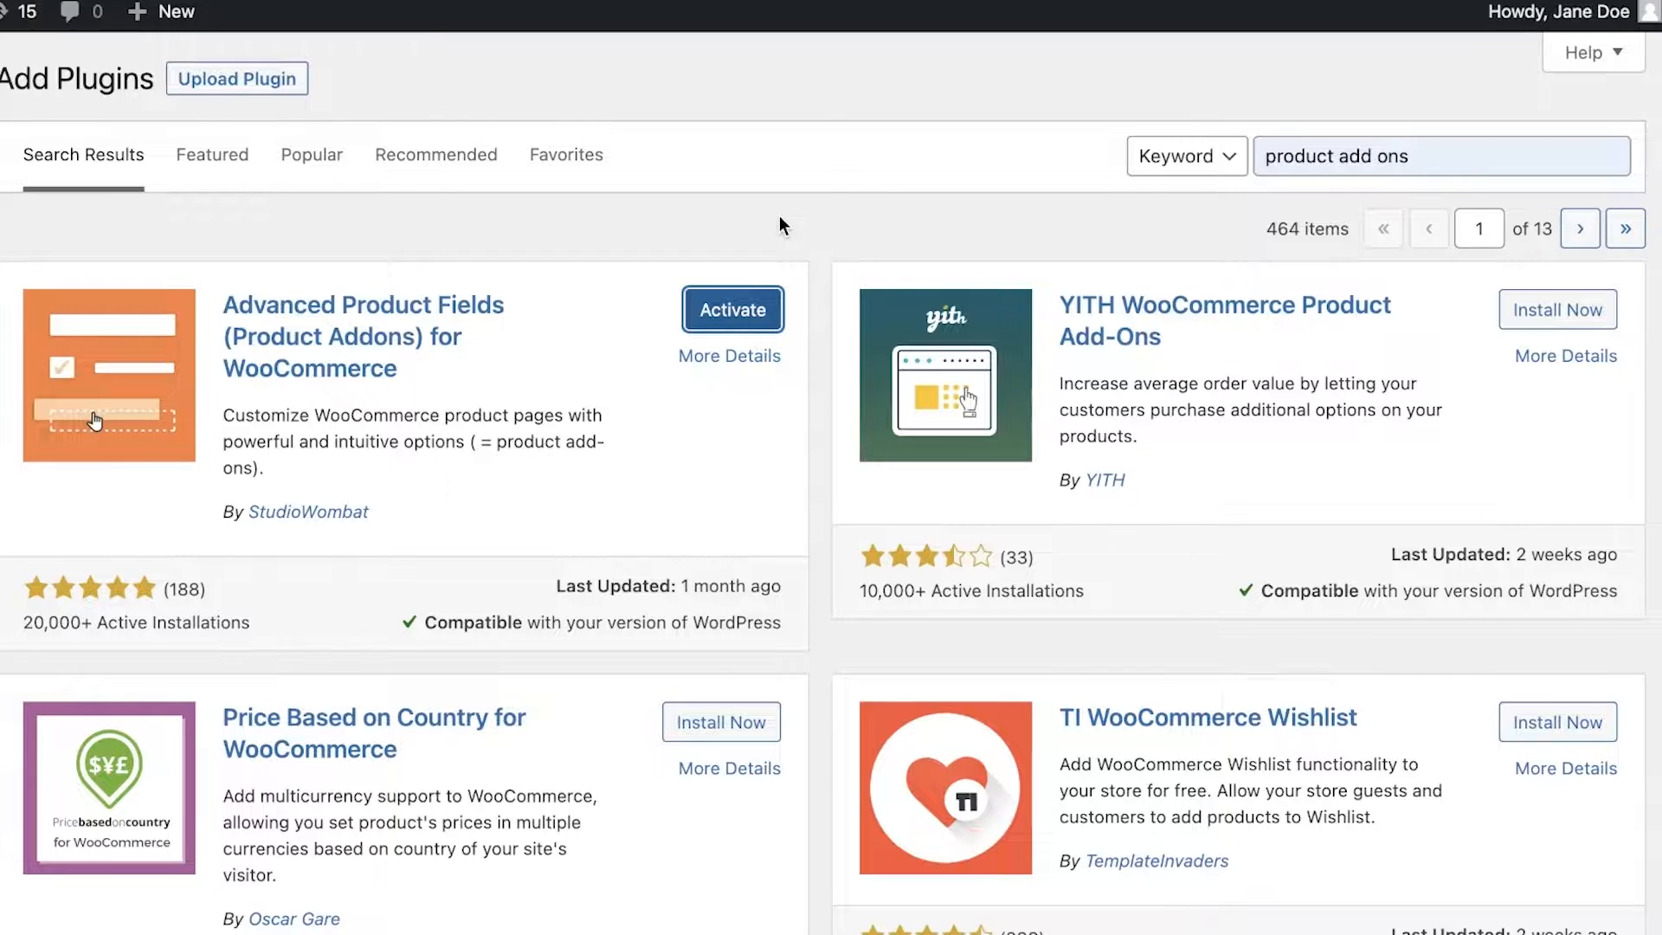
pyautogui.click(762, 313)
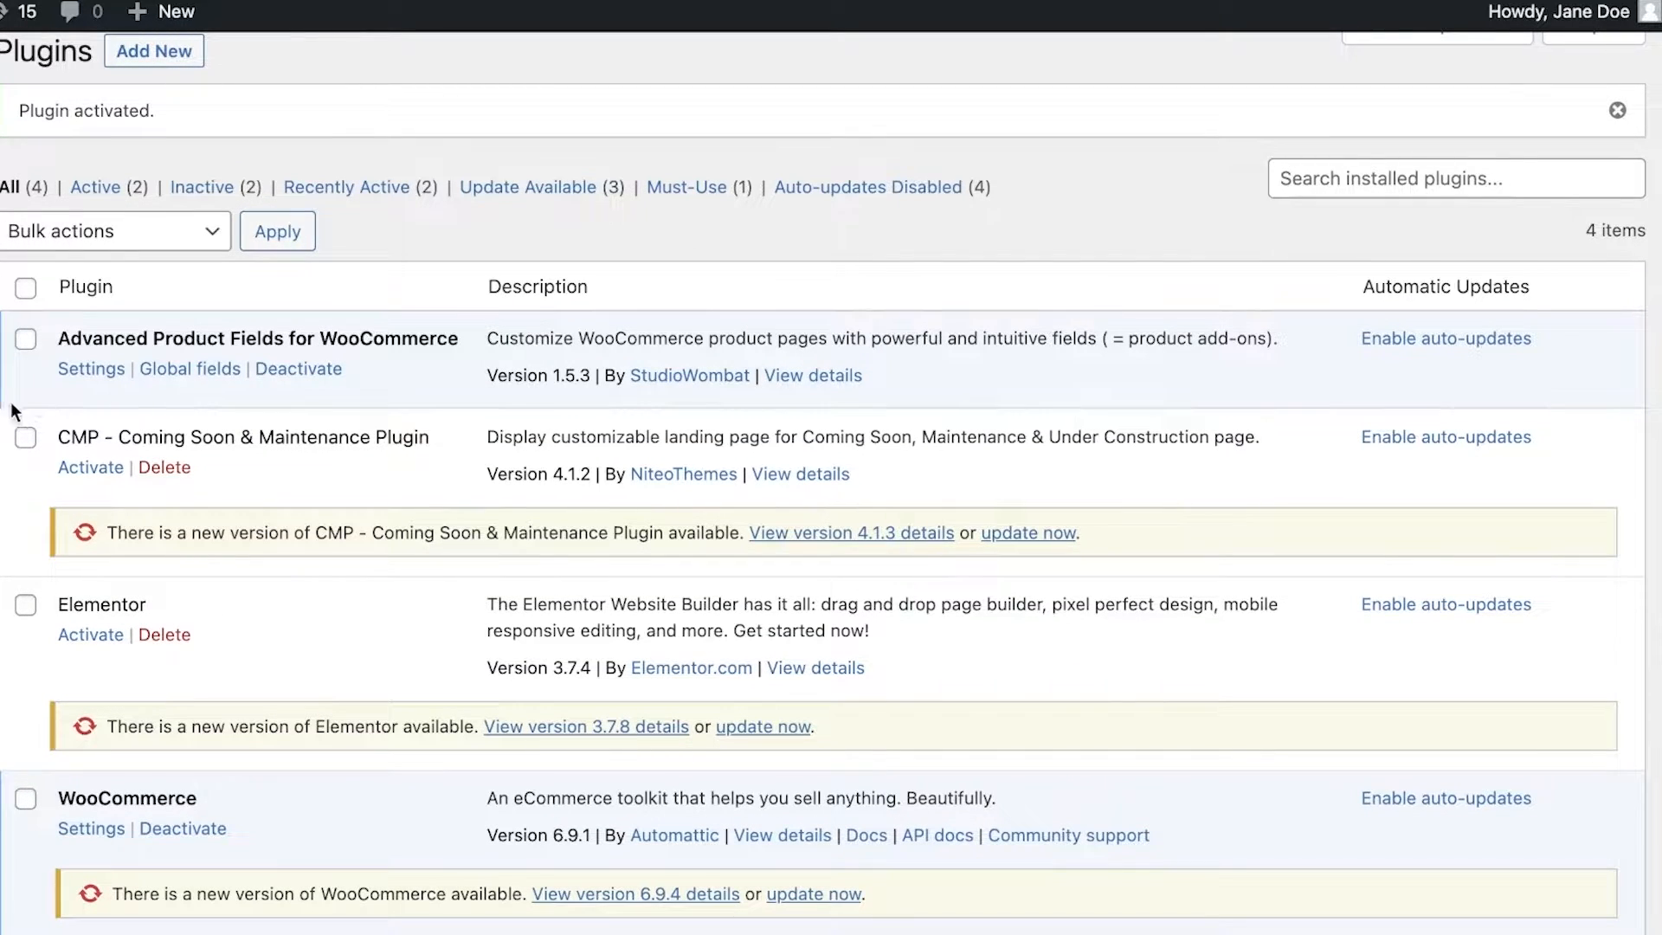
# Step: Review the Advanced Product Fields plugin's settings and its list of product field groups
pyautogui.click(90, 369)
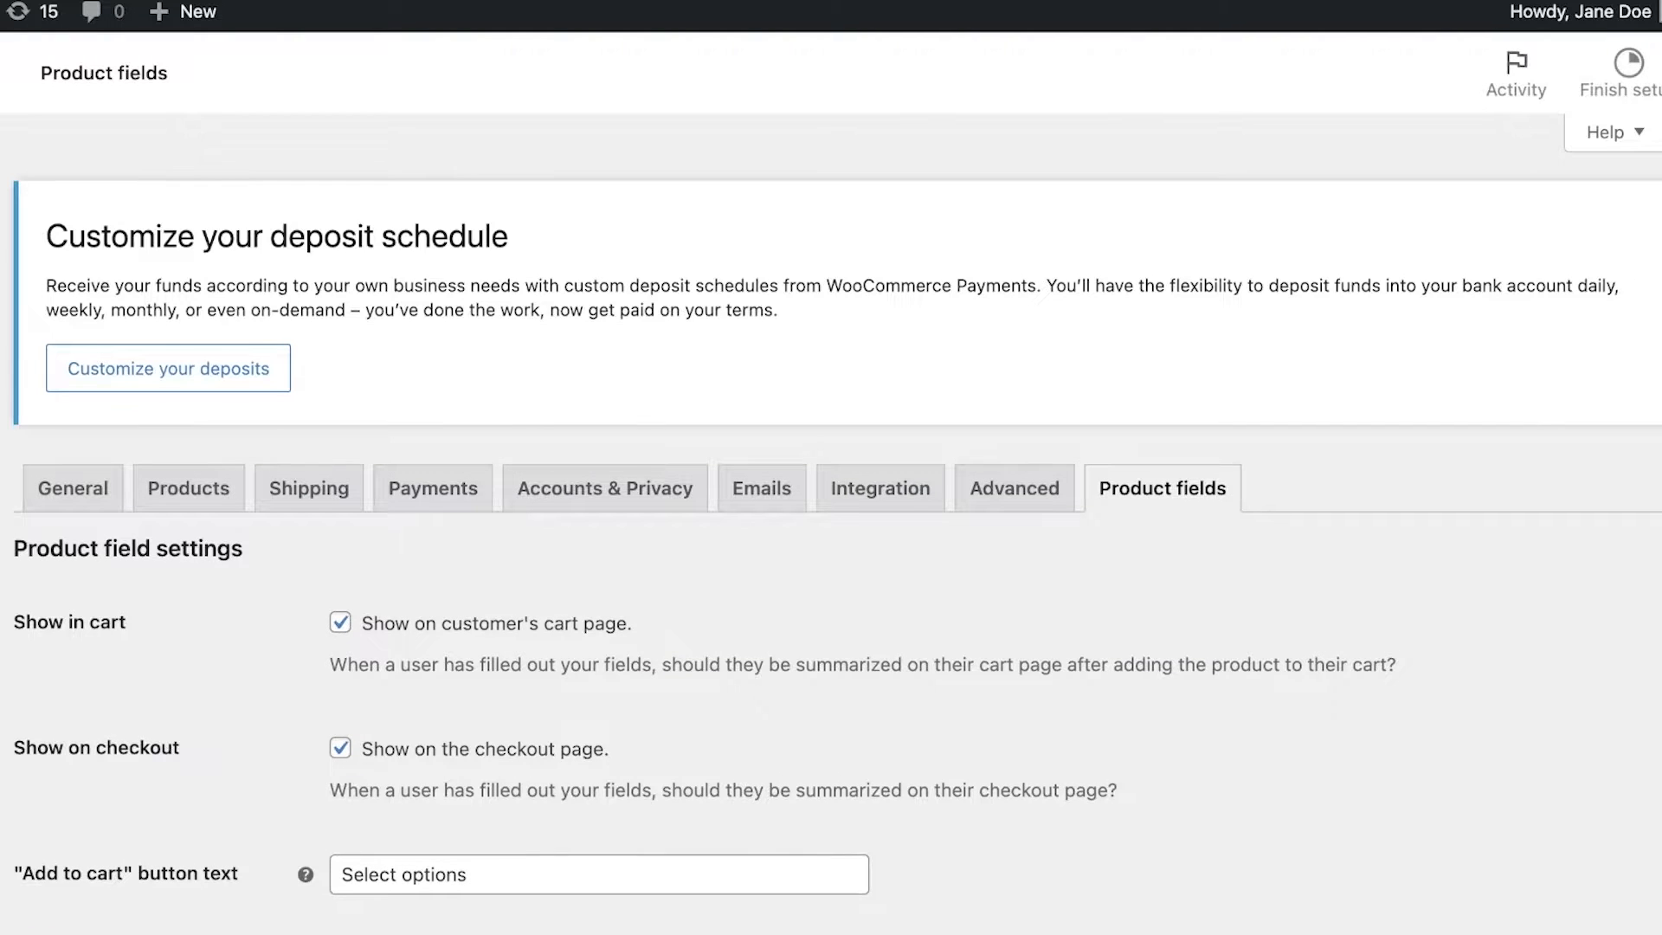
pyautogui.scroll(-3, 736, 449)
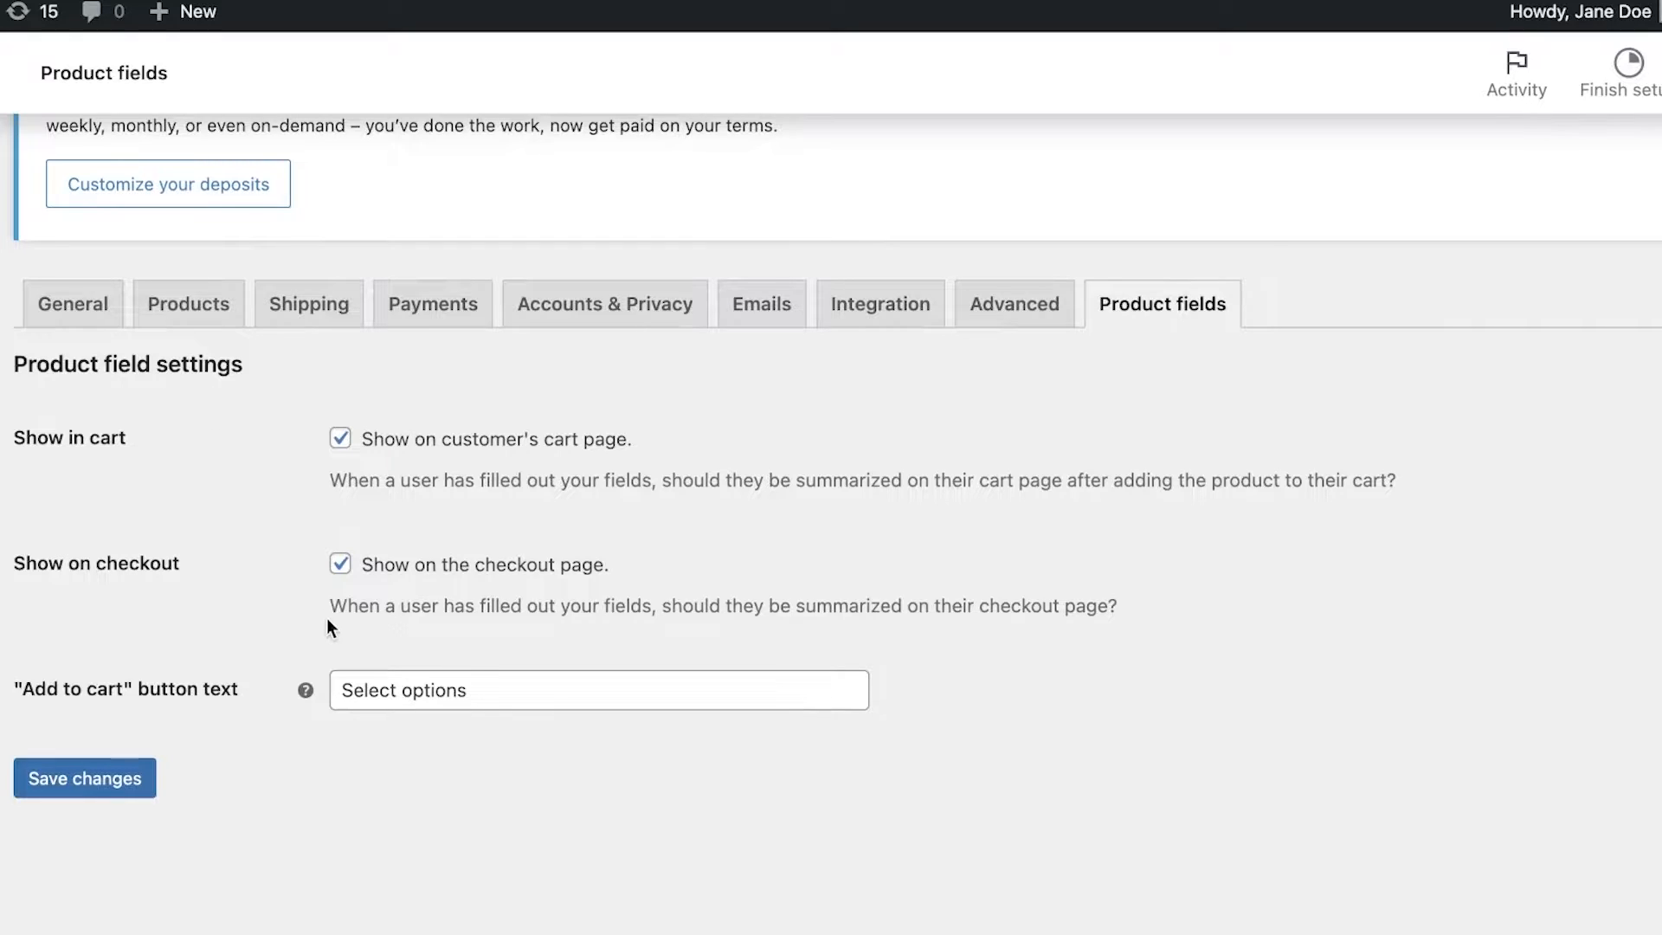
pyautogui.click(446, 684)
pyautogui.click(884, 568)
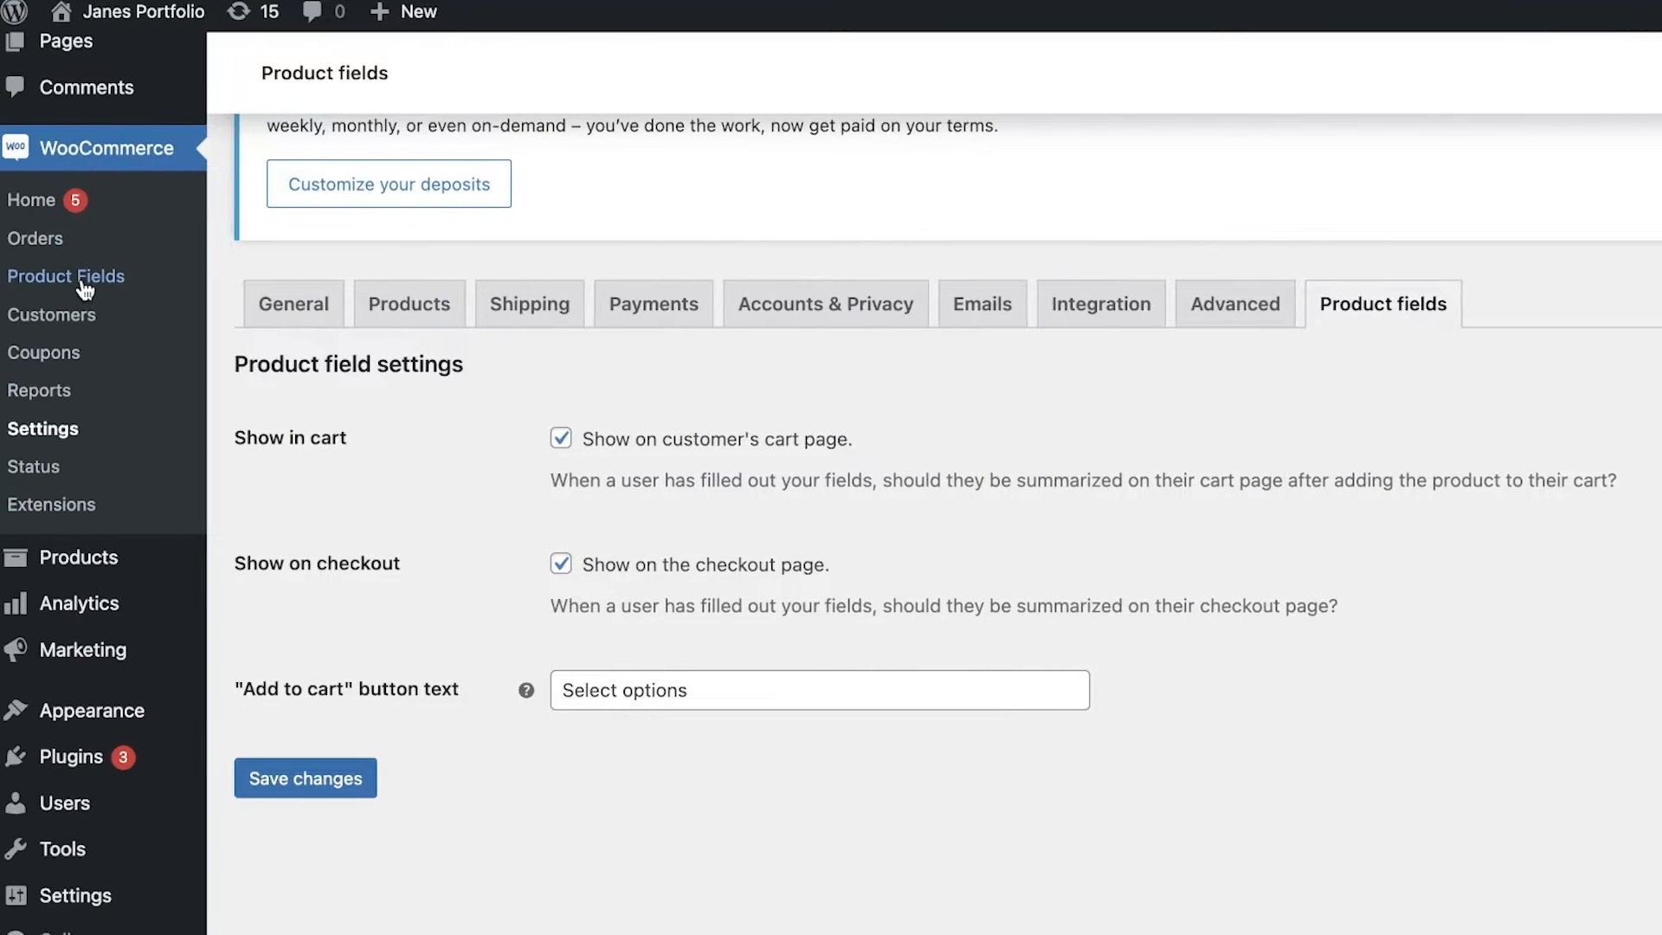
pyautogui.click(84, 281)
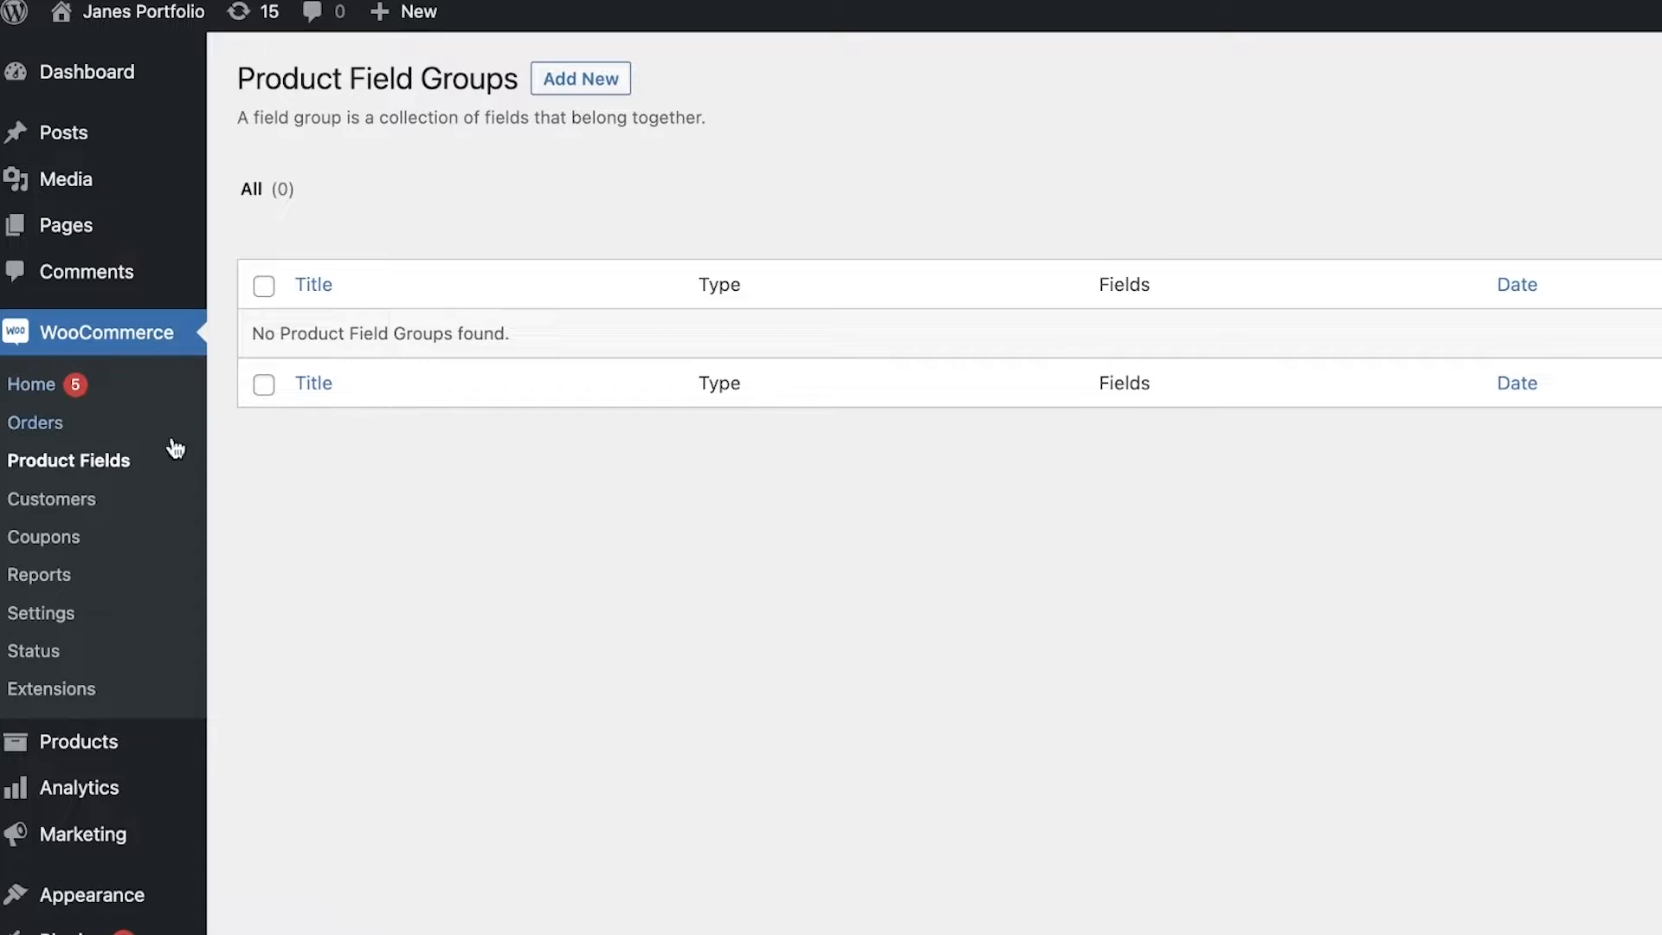
# Step: Open the Mug product for editing from the list of all products and find its product data
pyautogui.moveTo(73, 750)
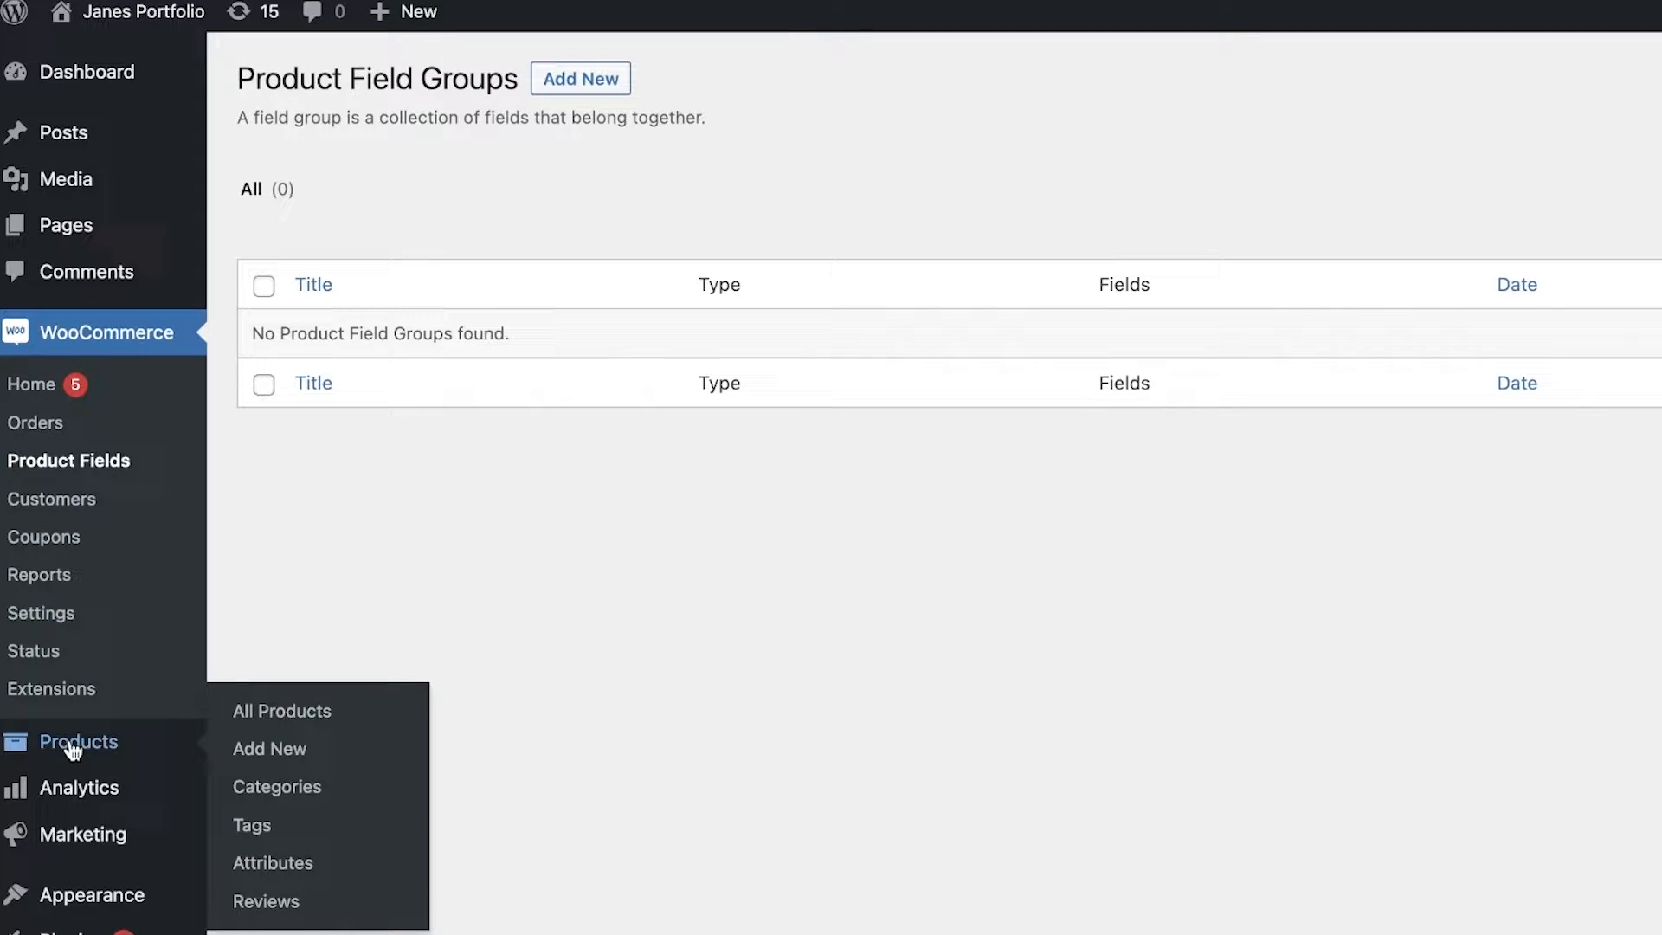
pyautogui.click(156, 725)
pyautogui.scroll(-1, 585, 377)
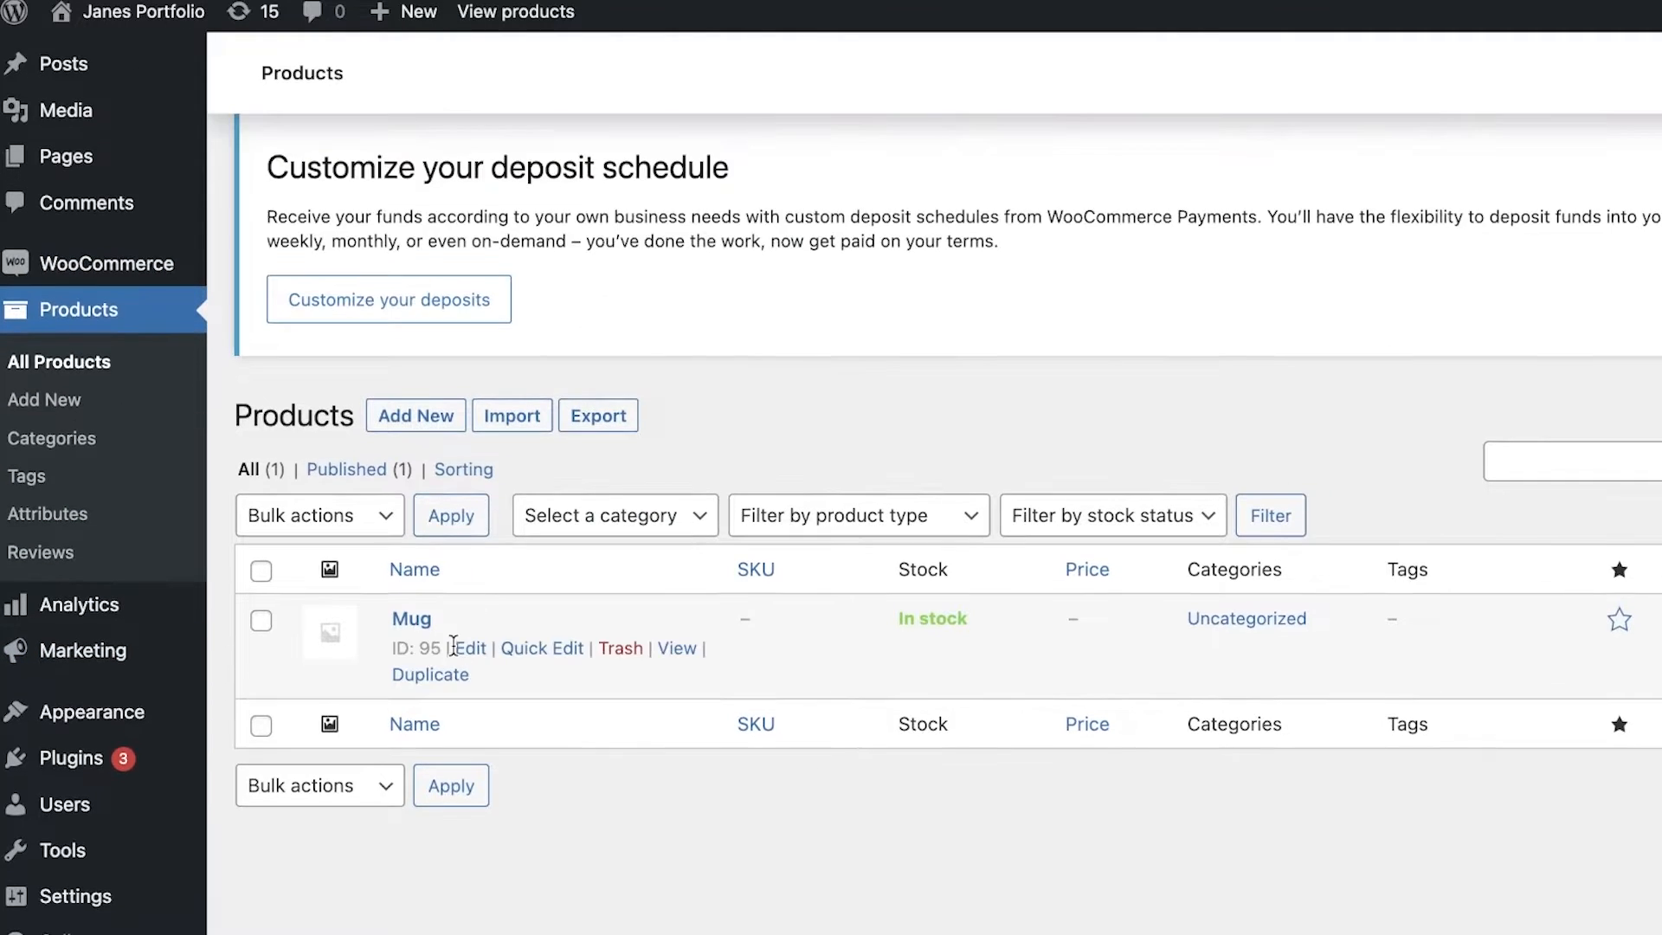
pyautogui.click(470, 650)
pyautogui.scroll(-2, 492, 433)
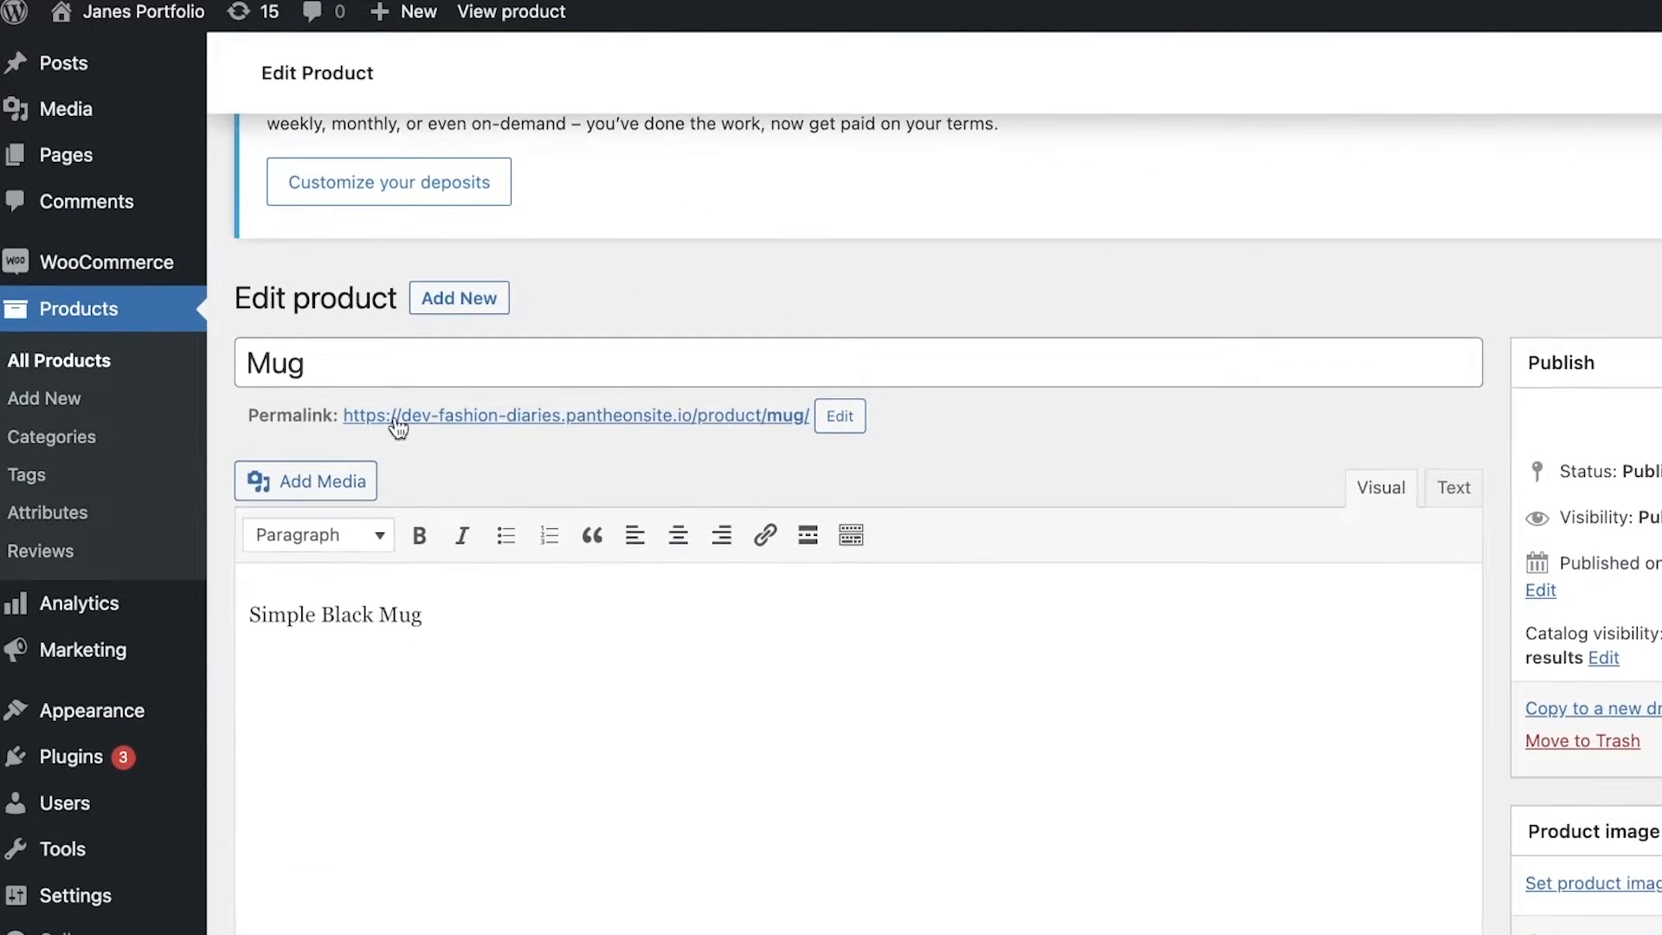
pyautogui.scroll(-8, 586, 375)
pyautogui.scroll(-10, 596, 419)
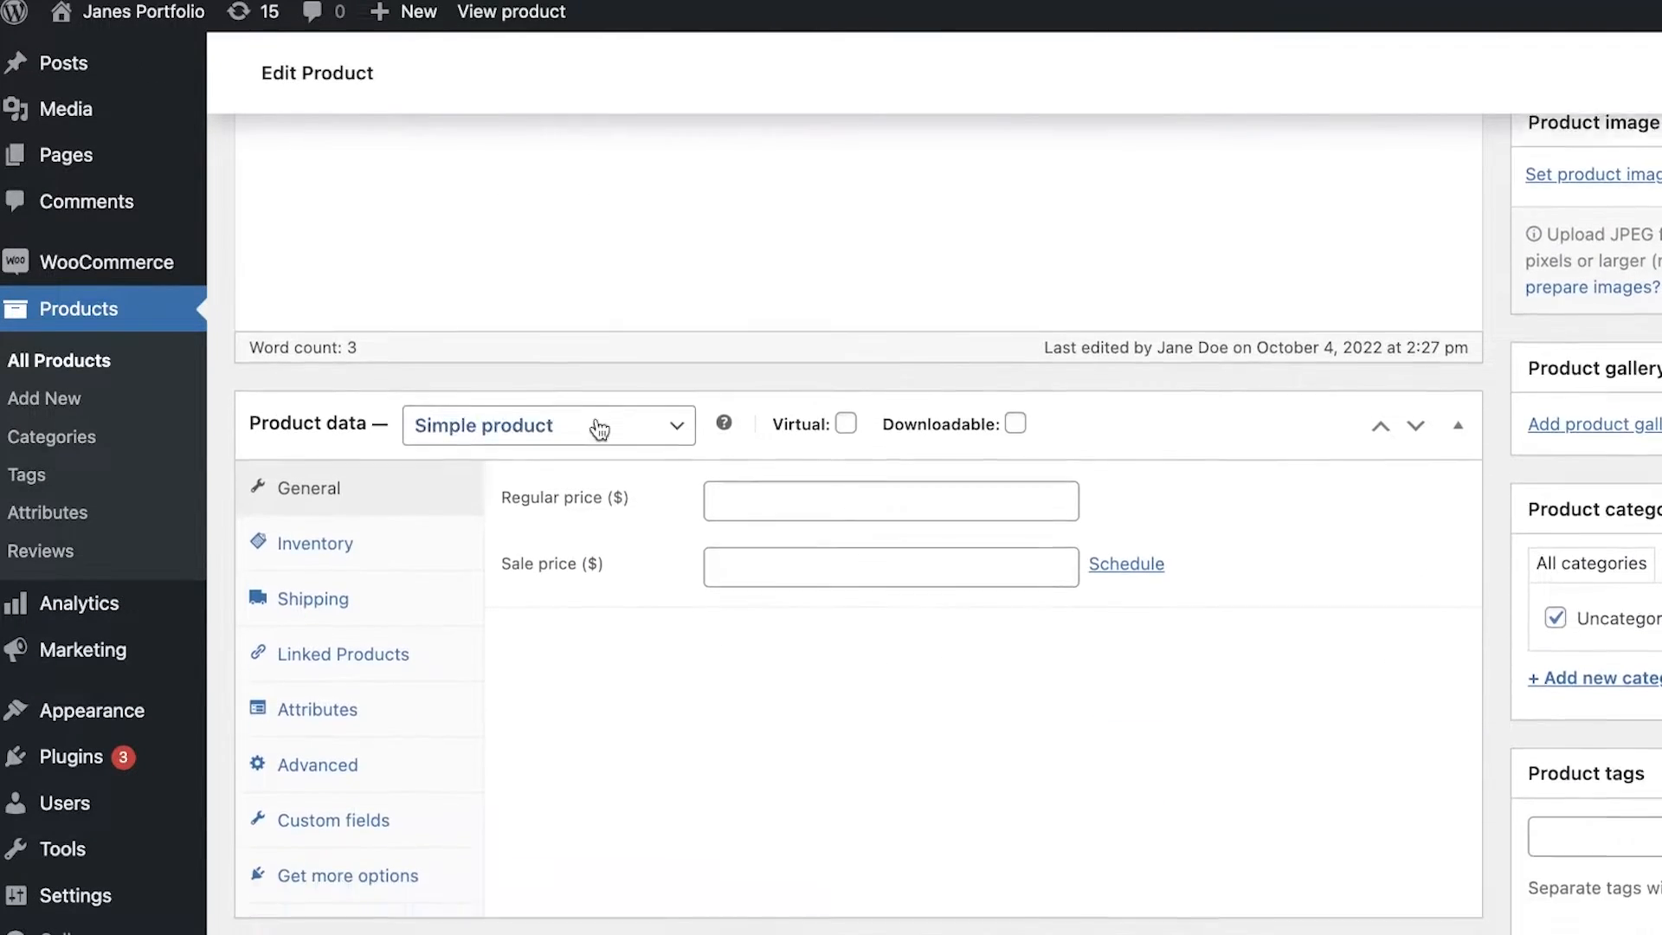
pyautogui.scroll(8, 596, 418)
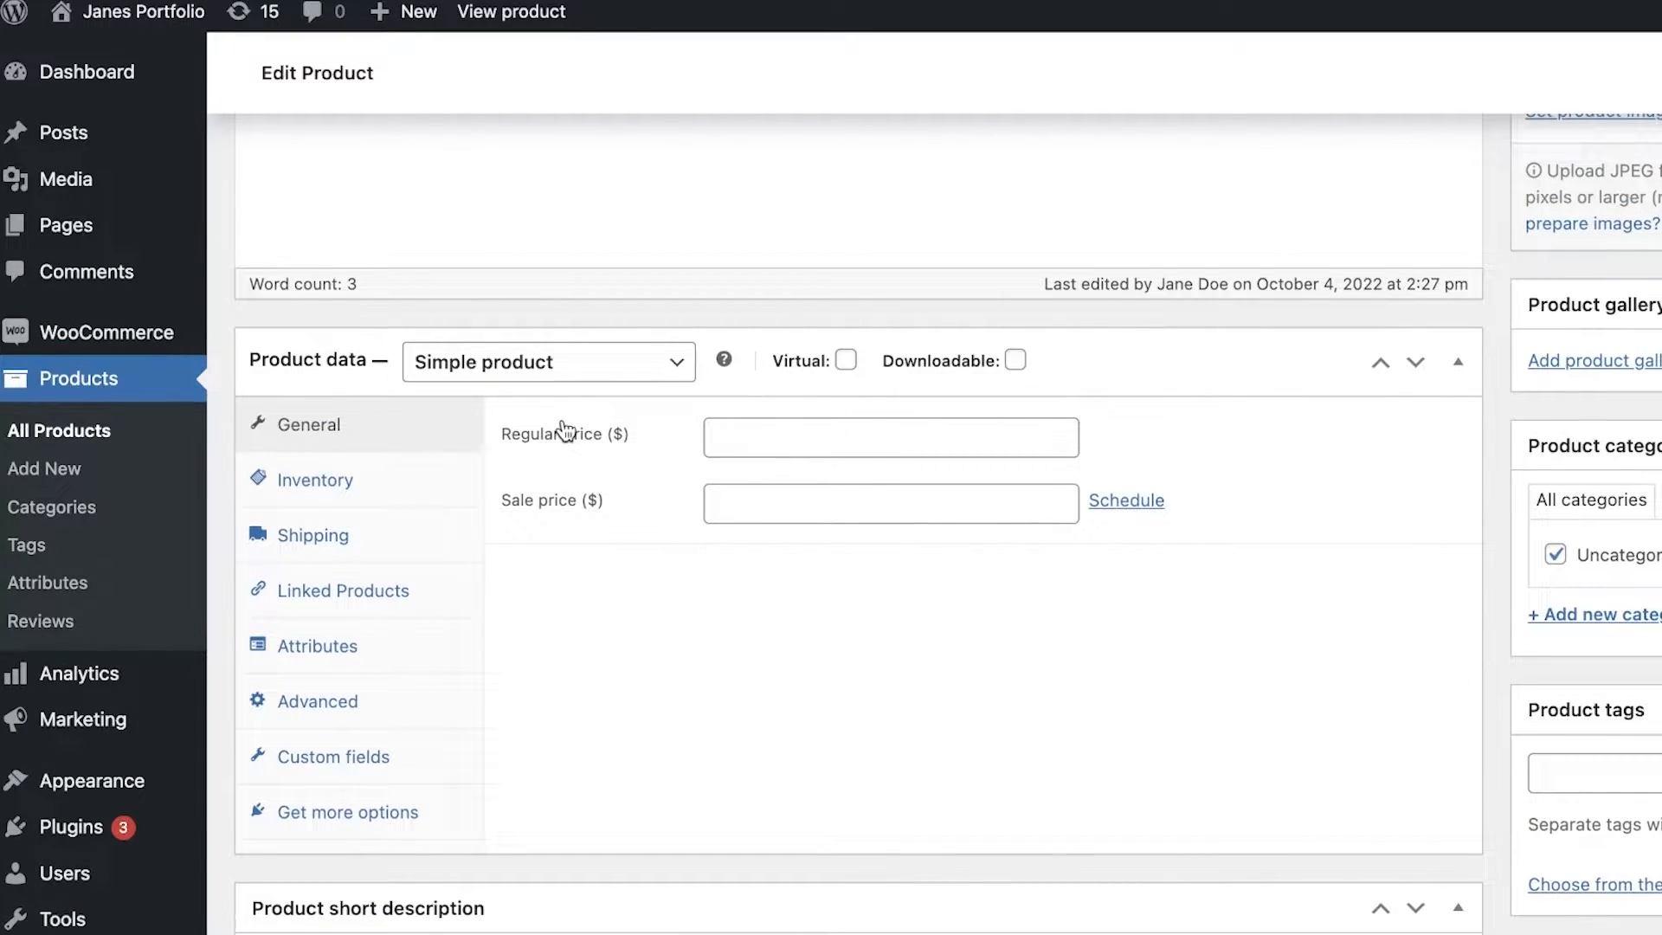
pyautogui.scroll(-1, 563, 431)
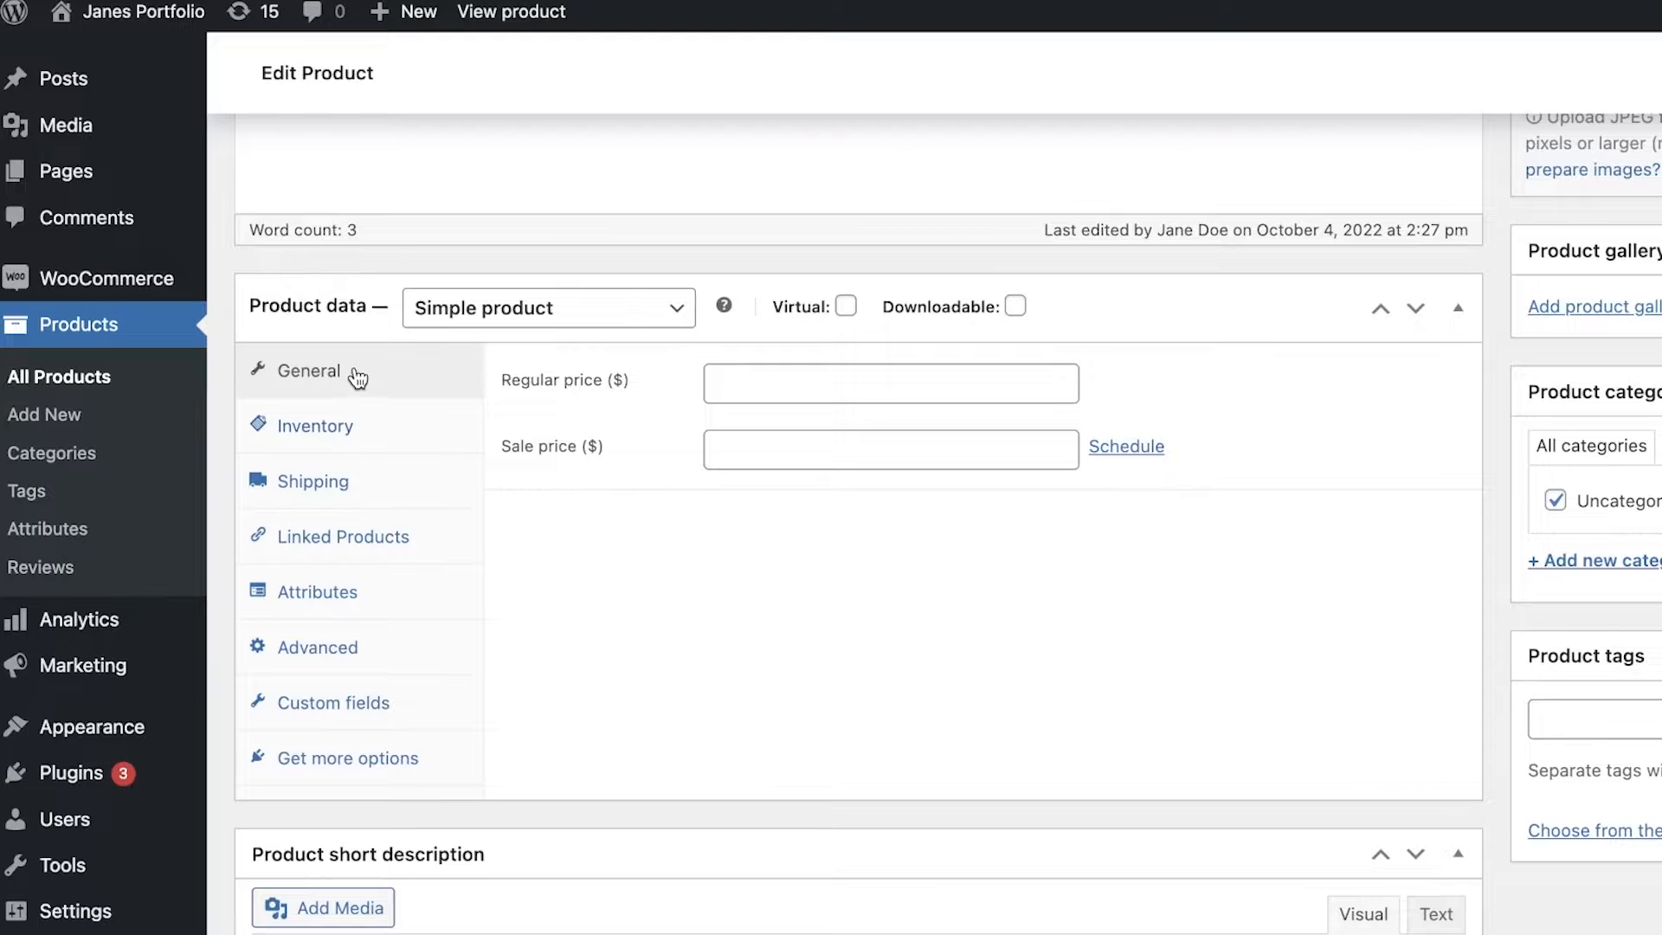
# Step: Examine the Mug's available product types and its inventory and advanced product data settings
pyautogui.click(485, 303)
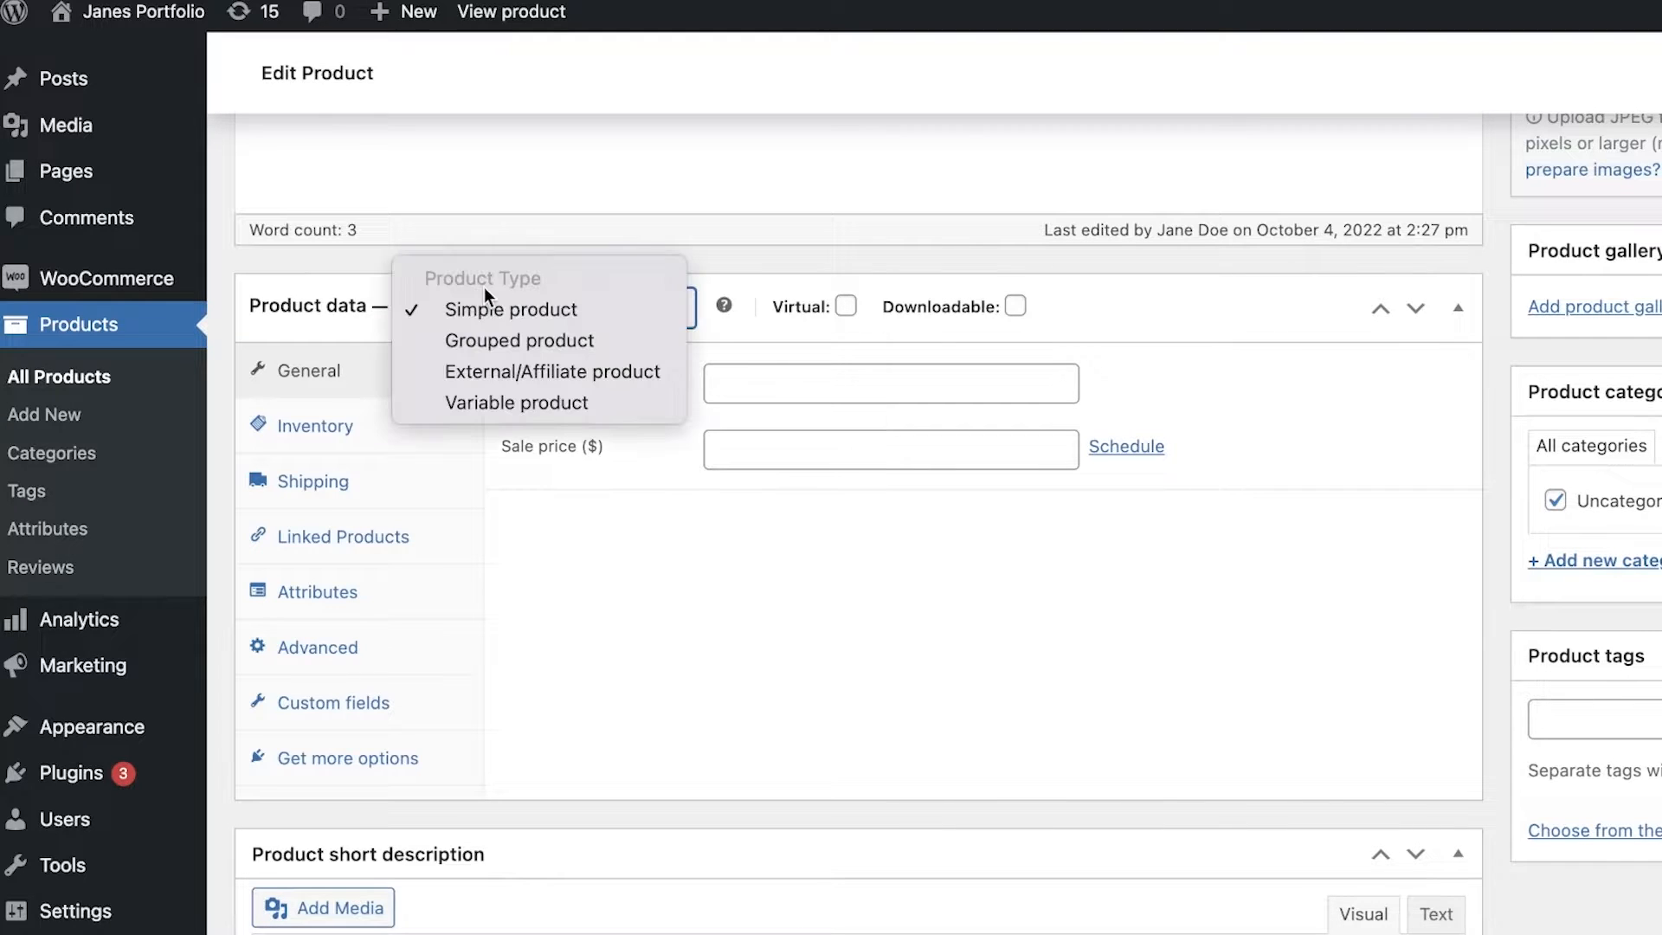
pyautogui.click(923, 256)
pyautogui.click(372, 438)
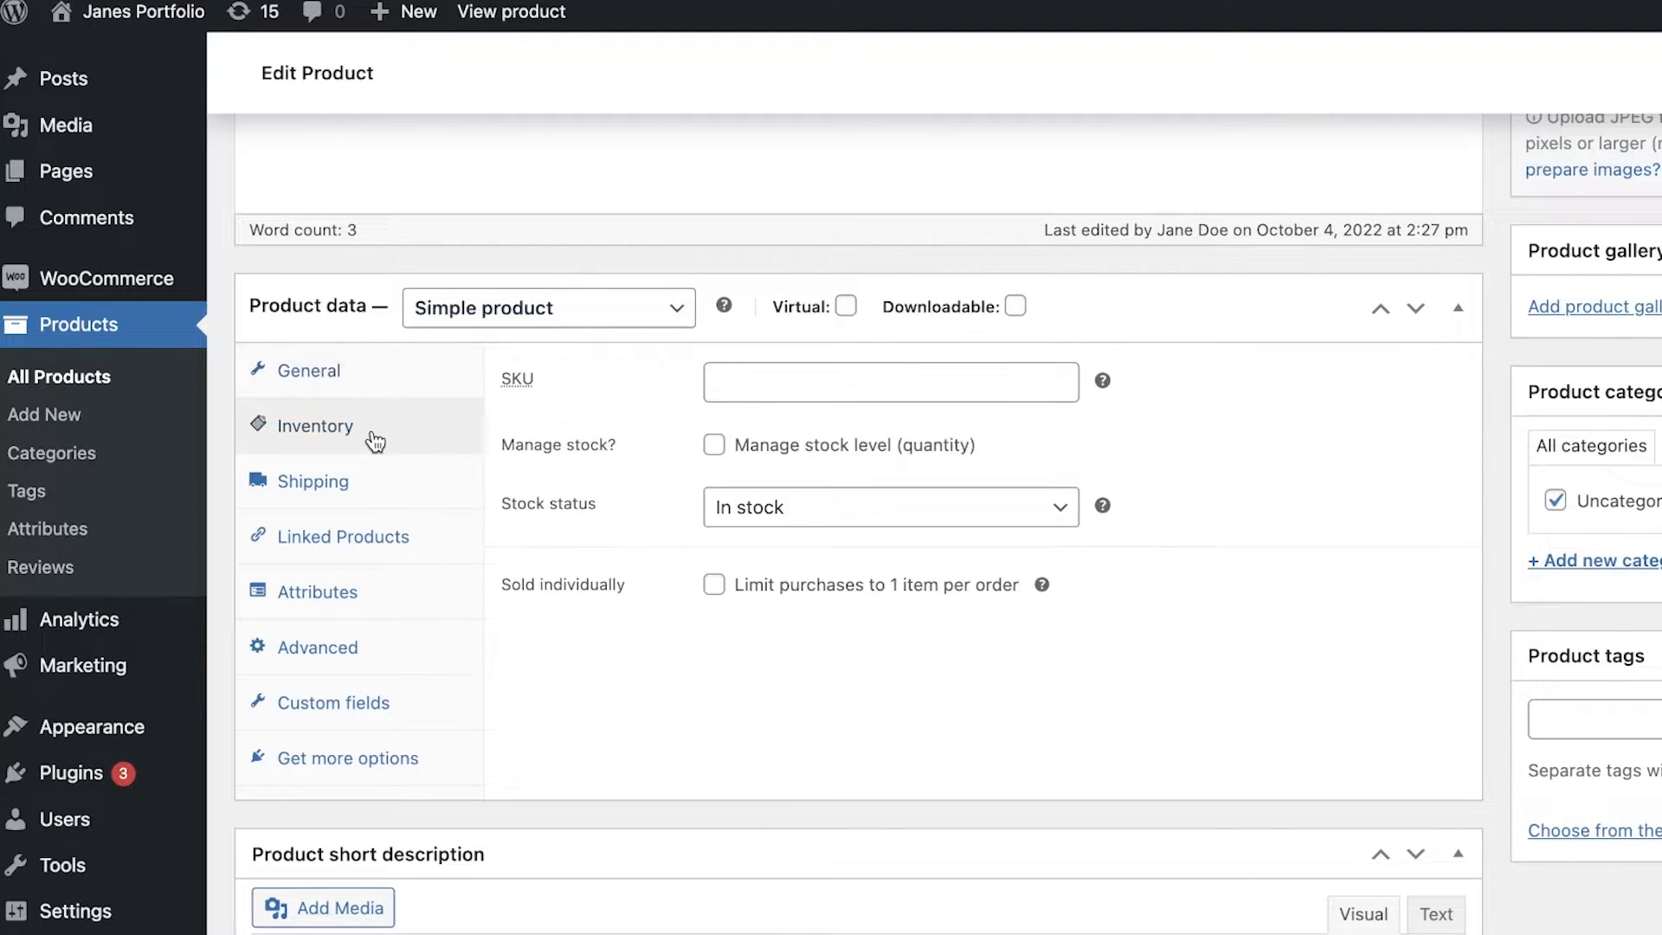
pyautogui.click(333, 638)
# Step: Open the Mug's custom fields and examine the field group layout settings, including the label position options
pyautogui.click(351, 701)
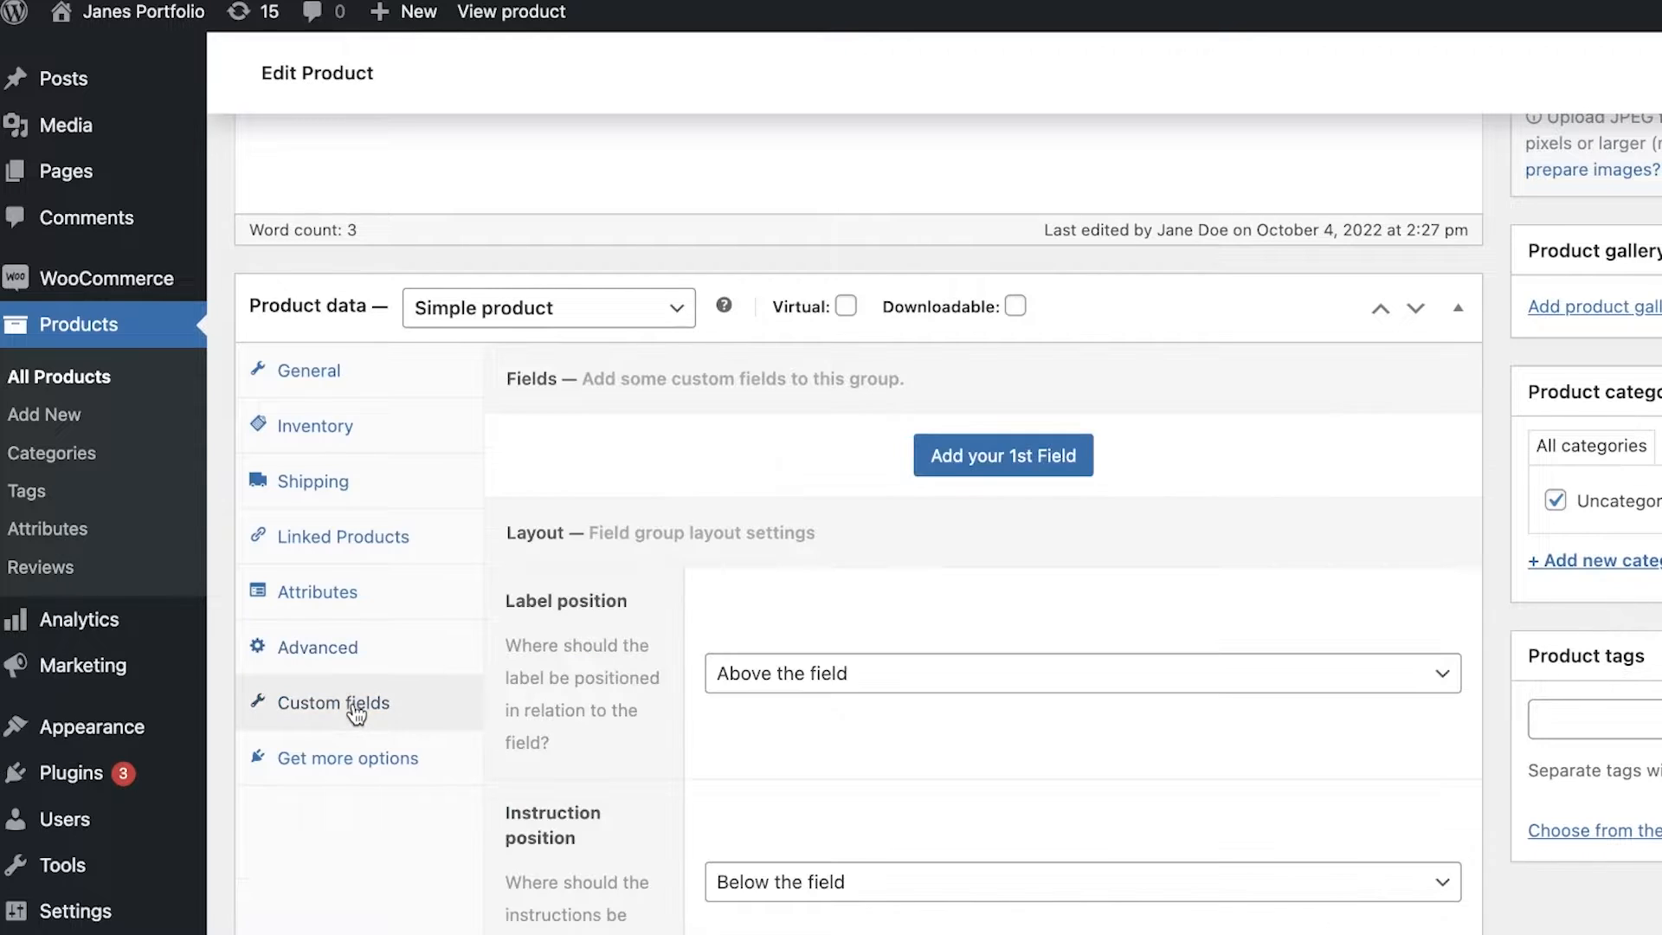
pyautogui.scroll(-5, 353, 703)
pyautogui.scroll(-1, 338, 566)
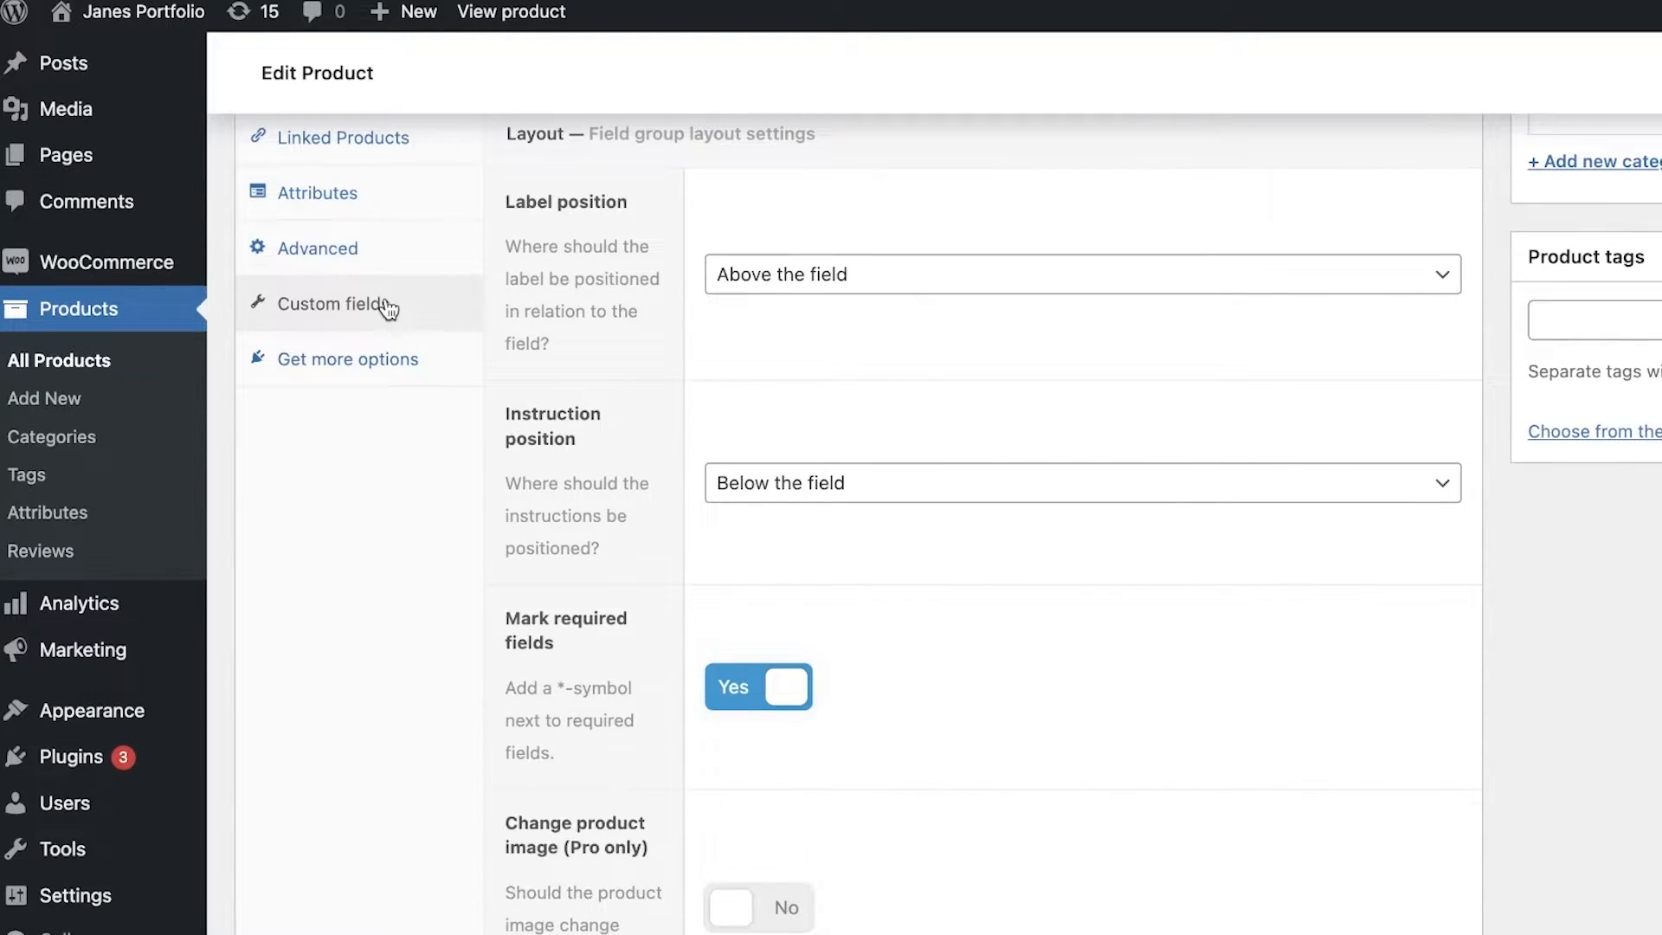
pyautogui.scroll(4, 387, 306)
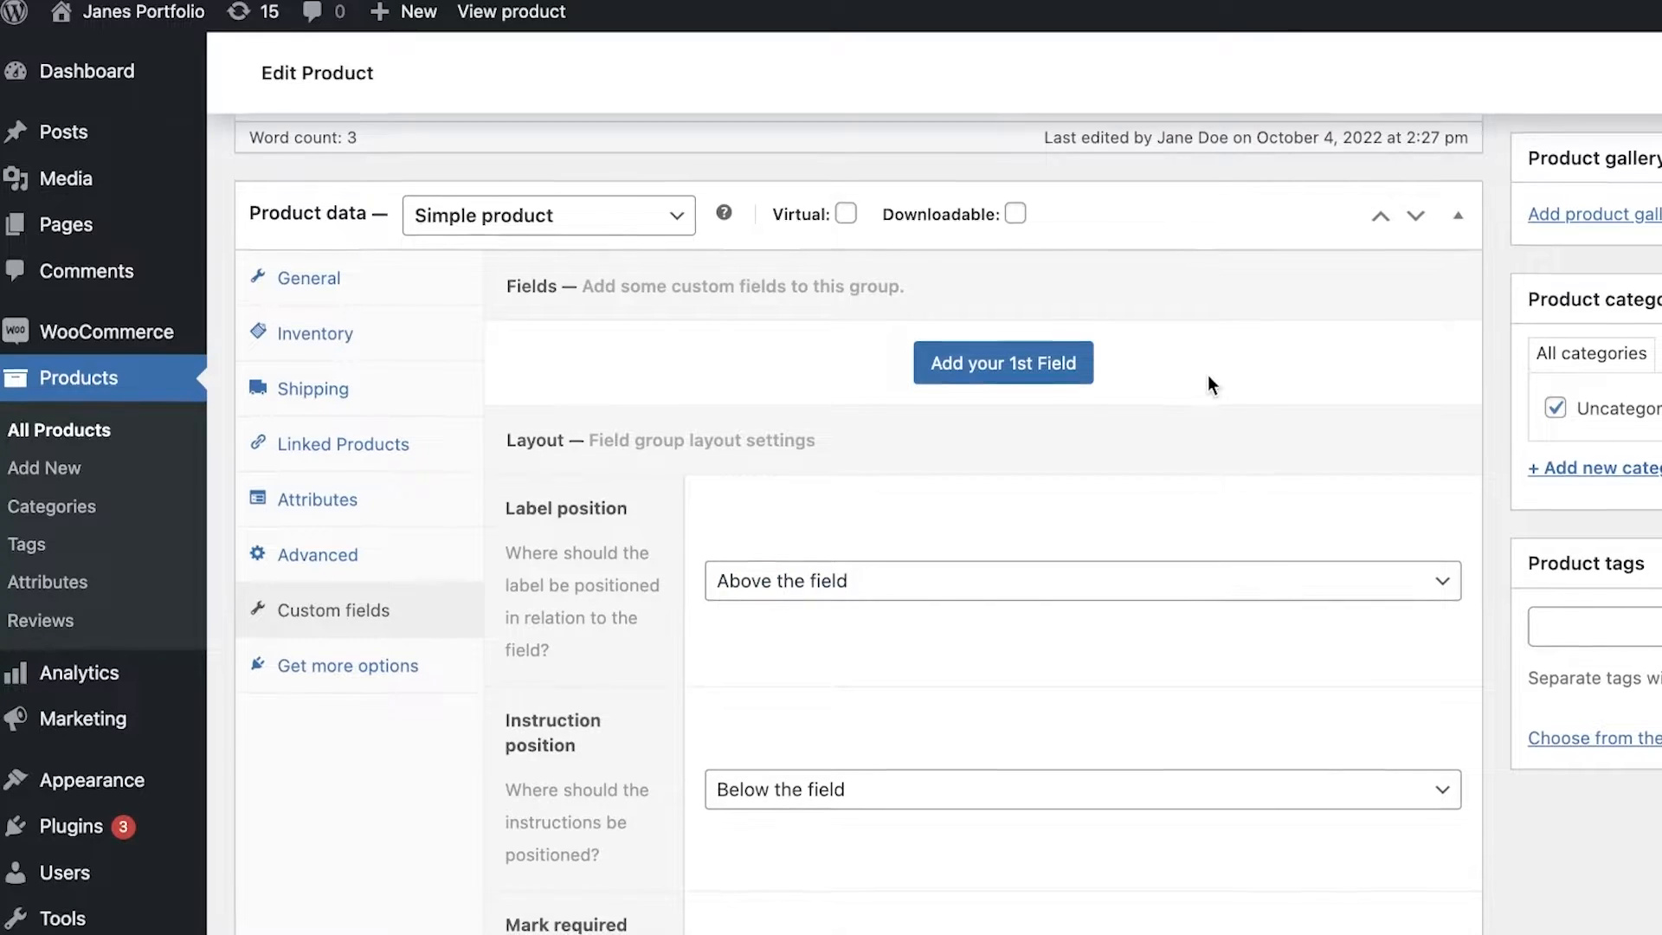
pyautogui.scroll(-2, 1209, 377)
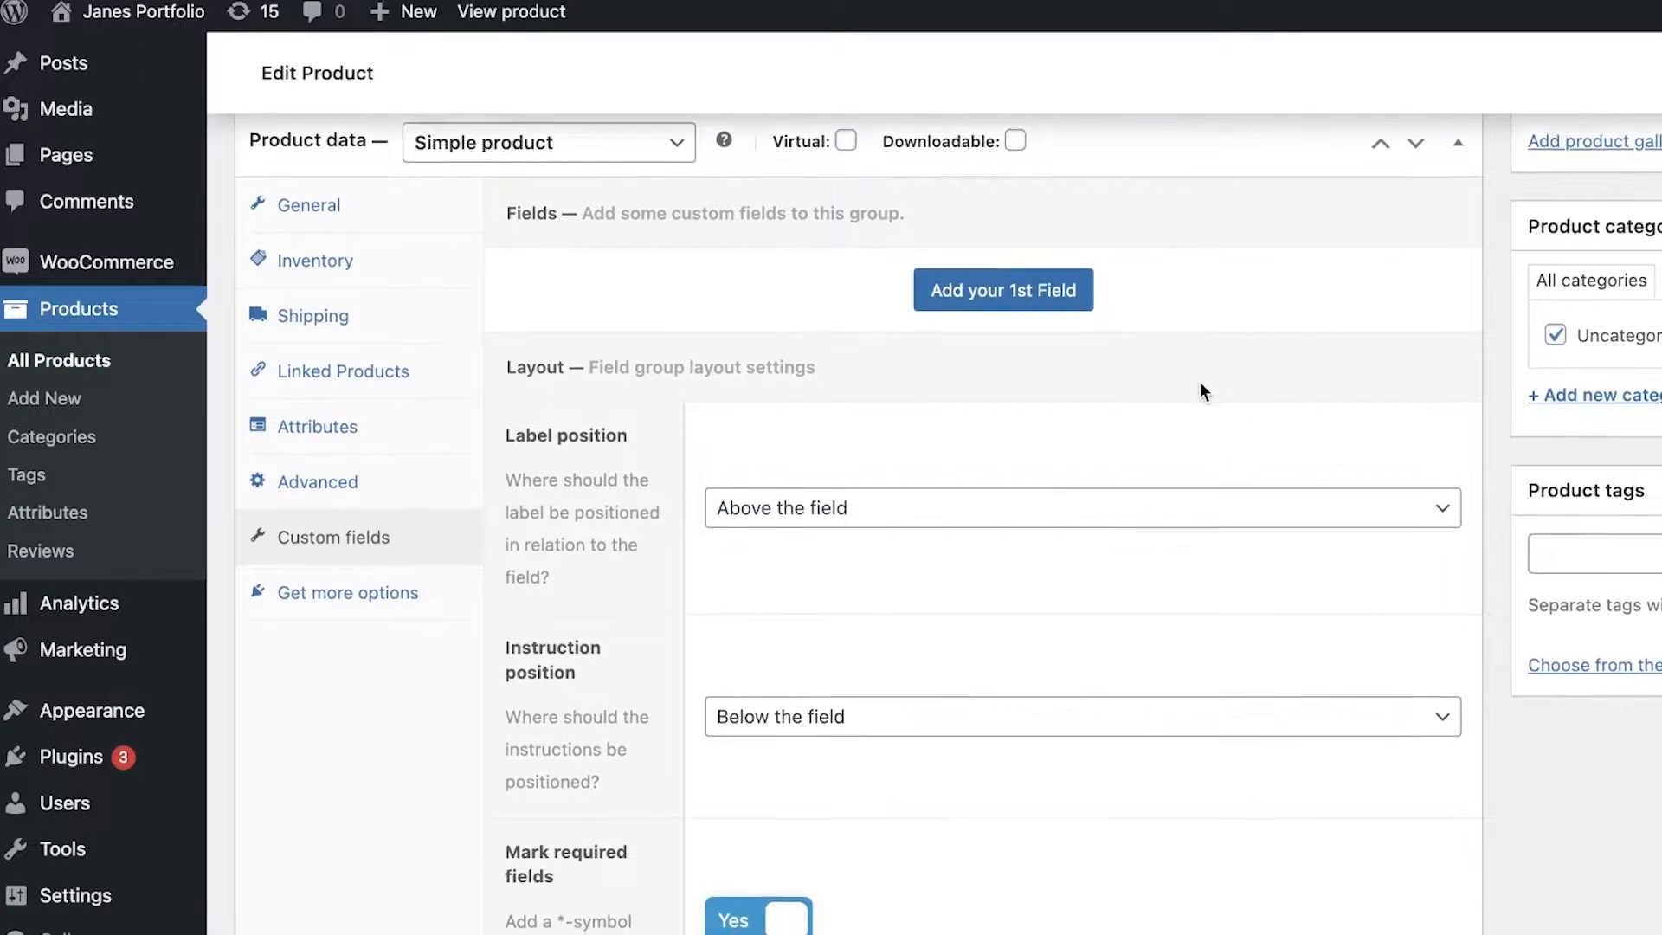
pyautogui.scroll(-1, 1200, 382)
pyautogui.click(840, 472)
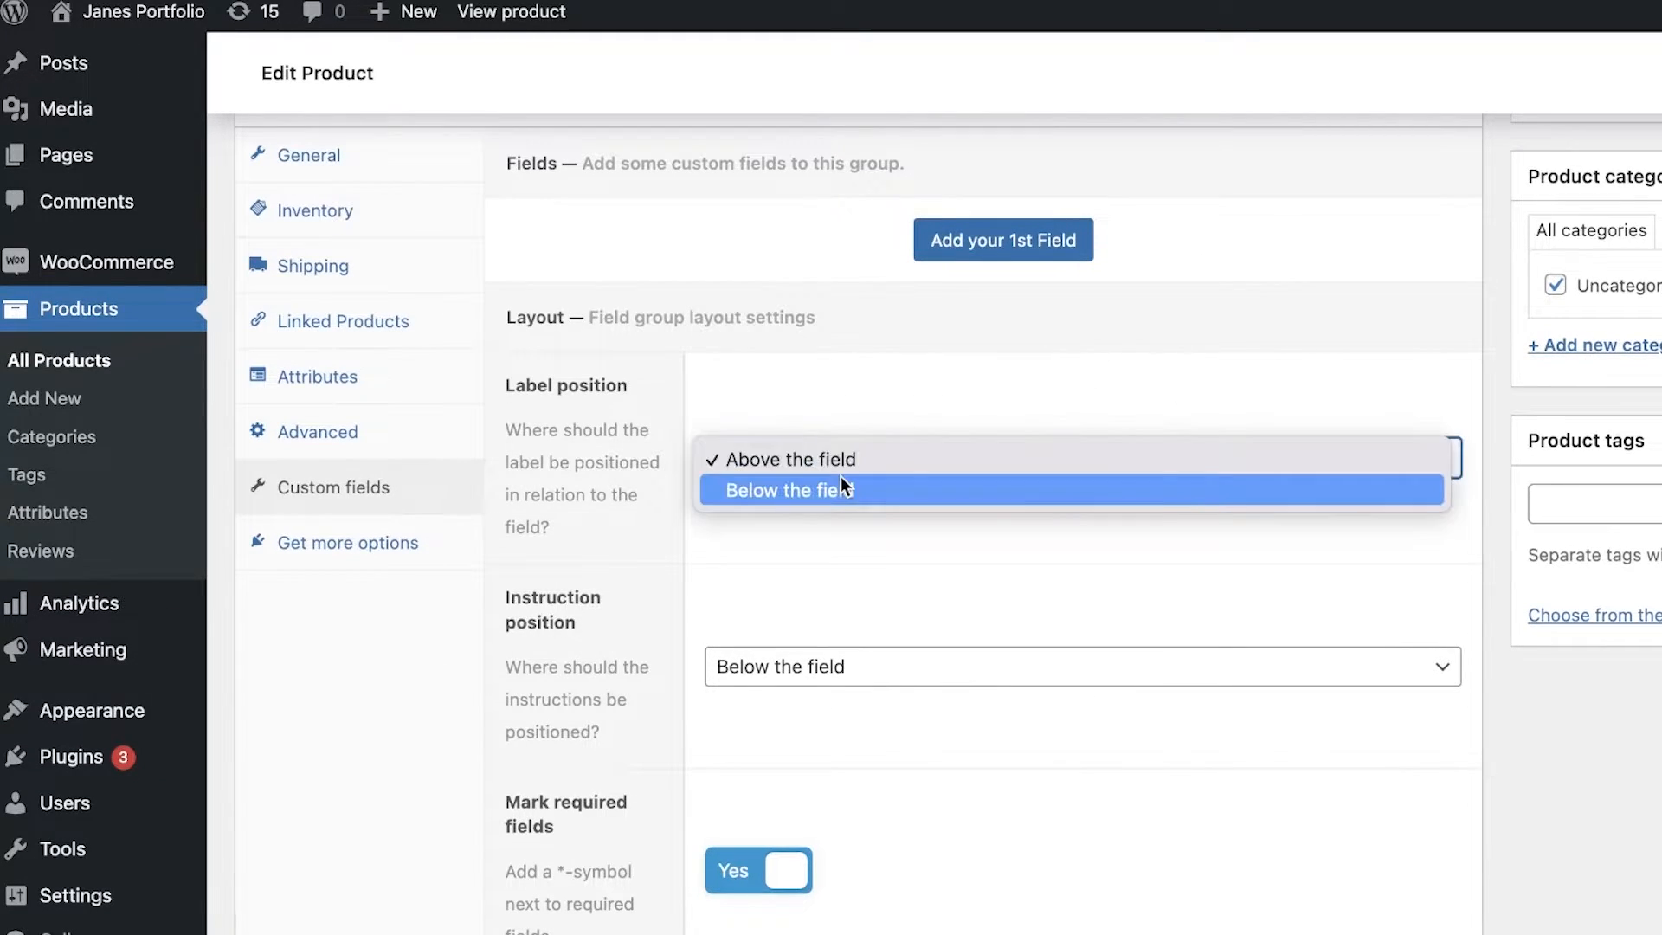
# Step: Add the first custom field to the Mug product, keeping Text as its type
pyautogui.scroll(6, 909, 520)
pyautogui.click(978, 564)
pyautogui.scroll(-5, 1067, 519)
pyautogui.click(906, 472)
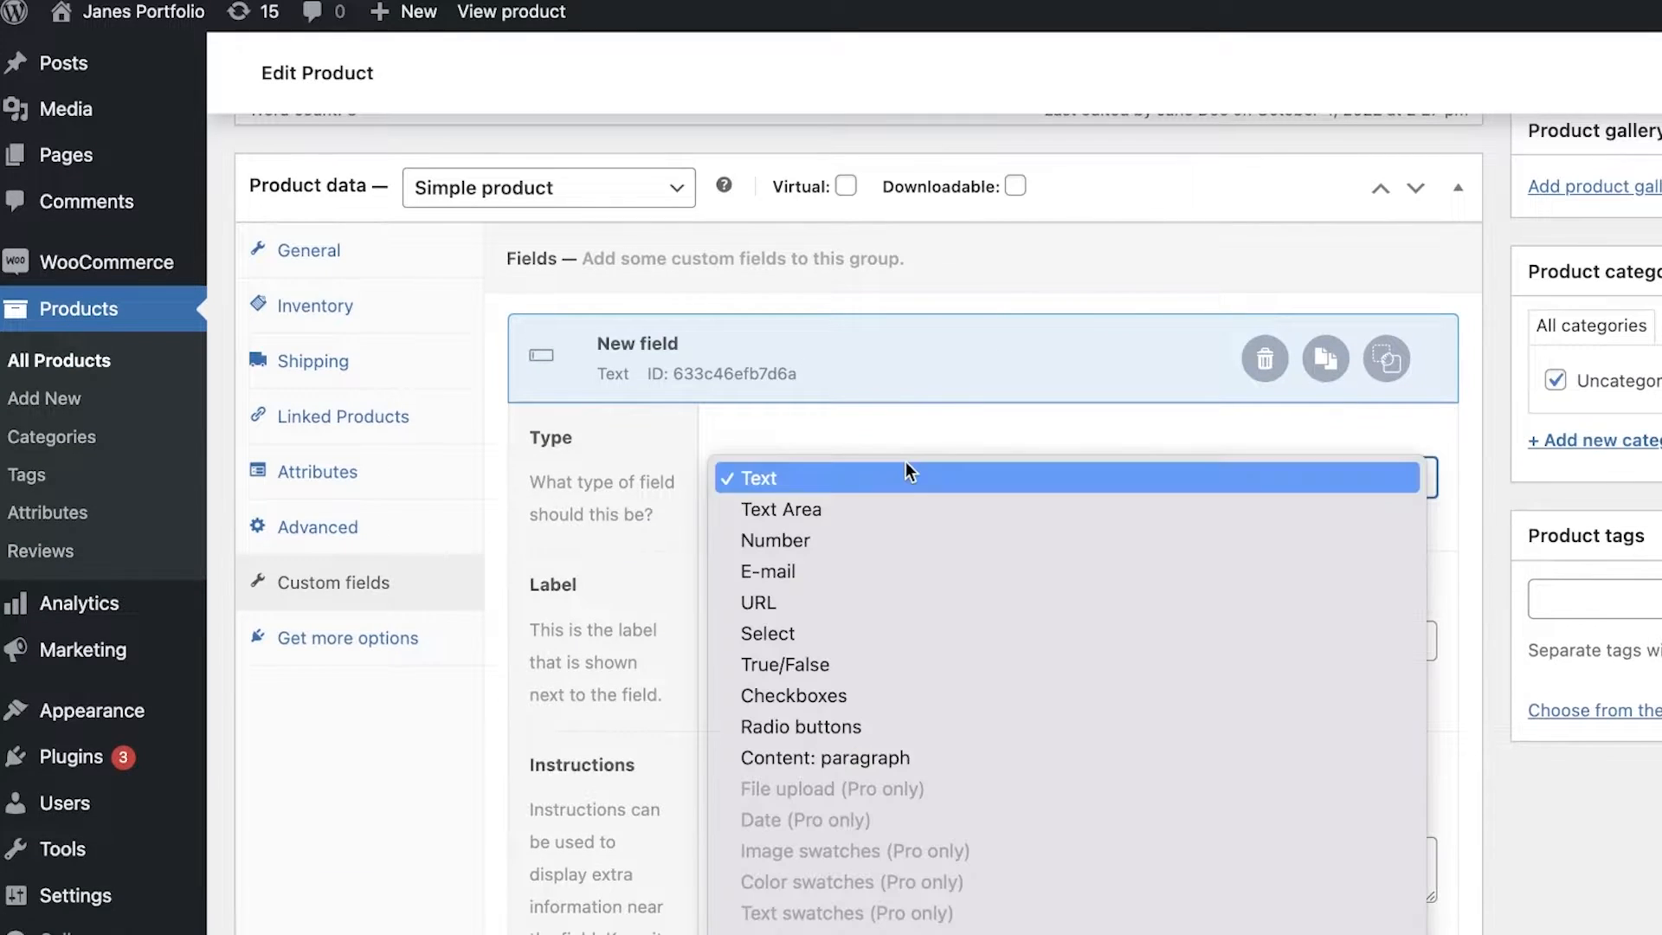
pyautogui.click(905, 467)
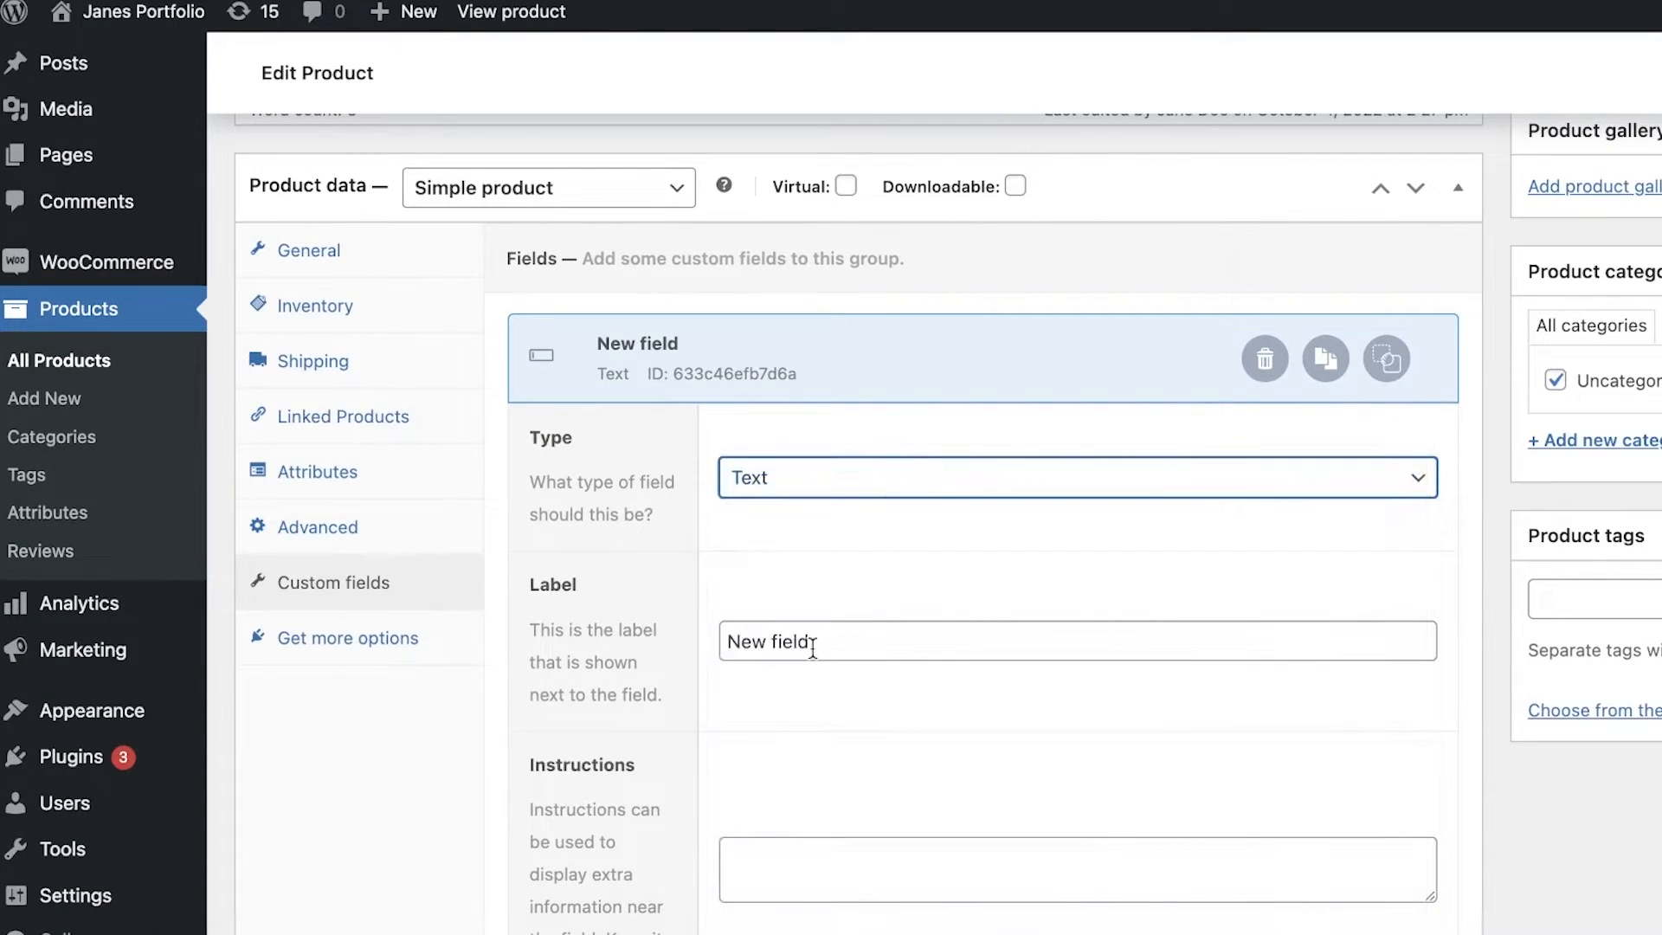
# Step: Label the new text field "Engraving" and set its instructions to "Add any engraving text you want in this section."
pyautogui.doubleClick(812, 642)
pyautogui.tripleClick(812, 643)
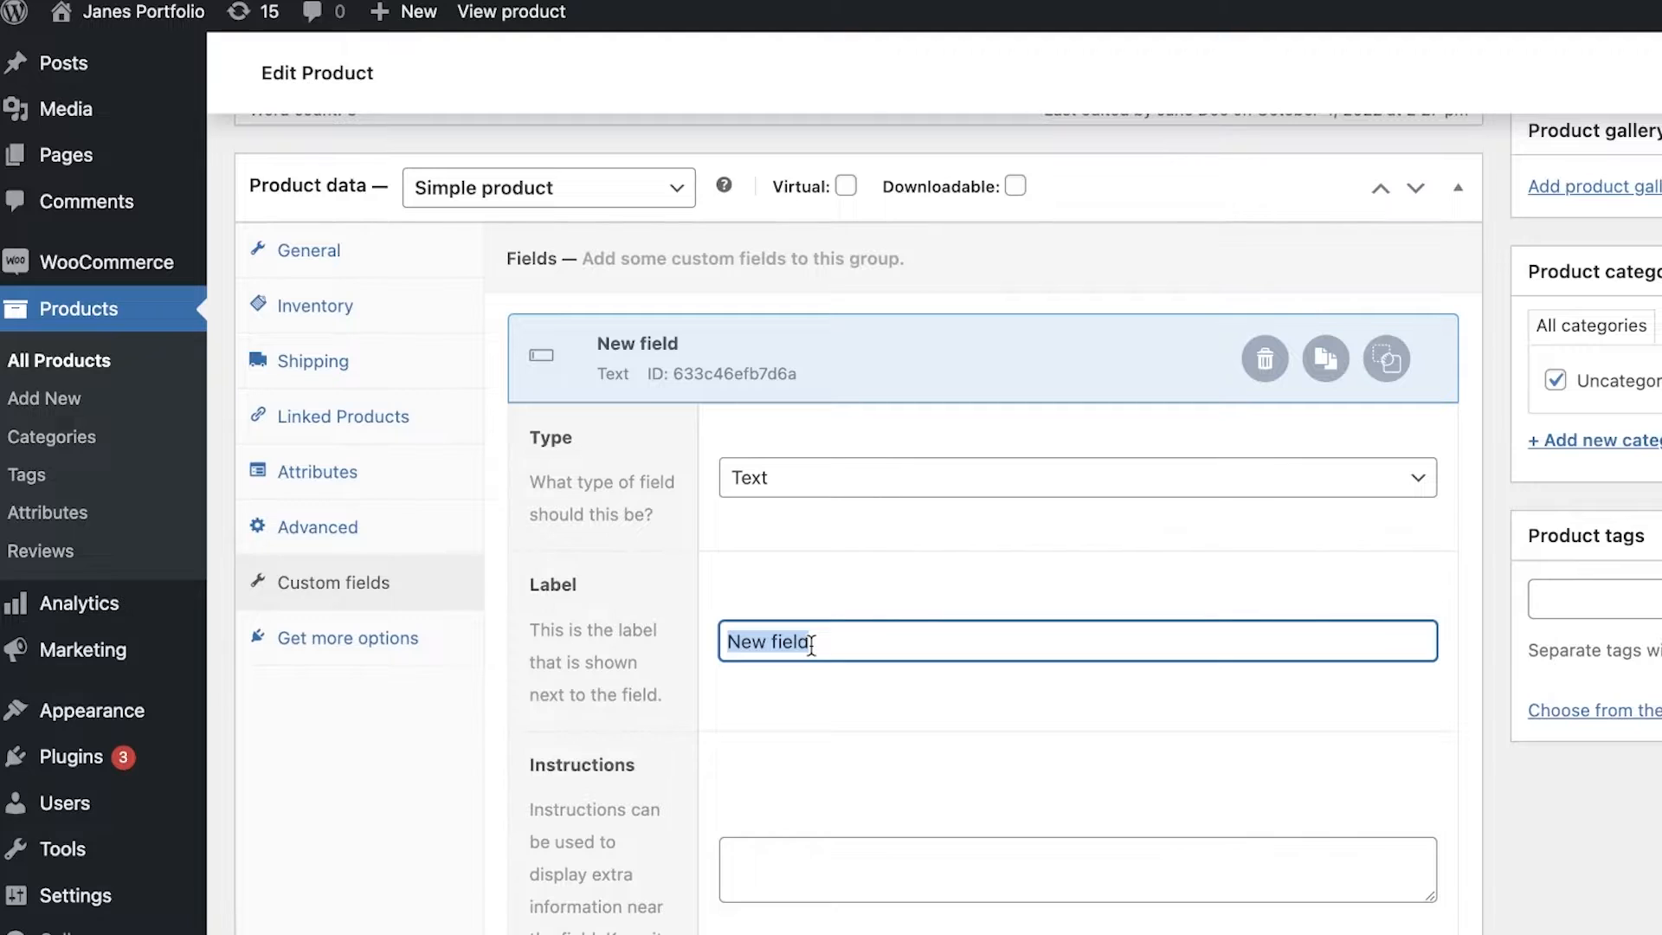
pyautogui.write('Engraving')
pyautogui.scroll(-5, 837, 563)
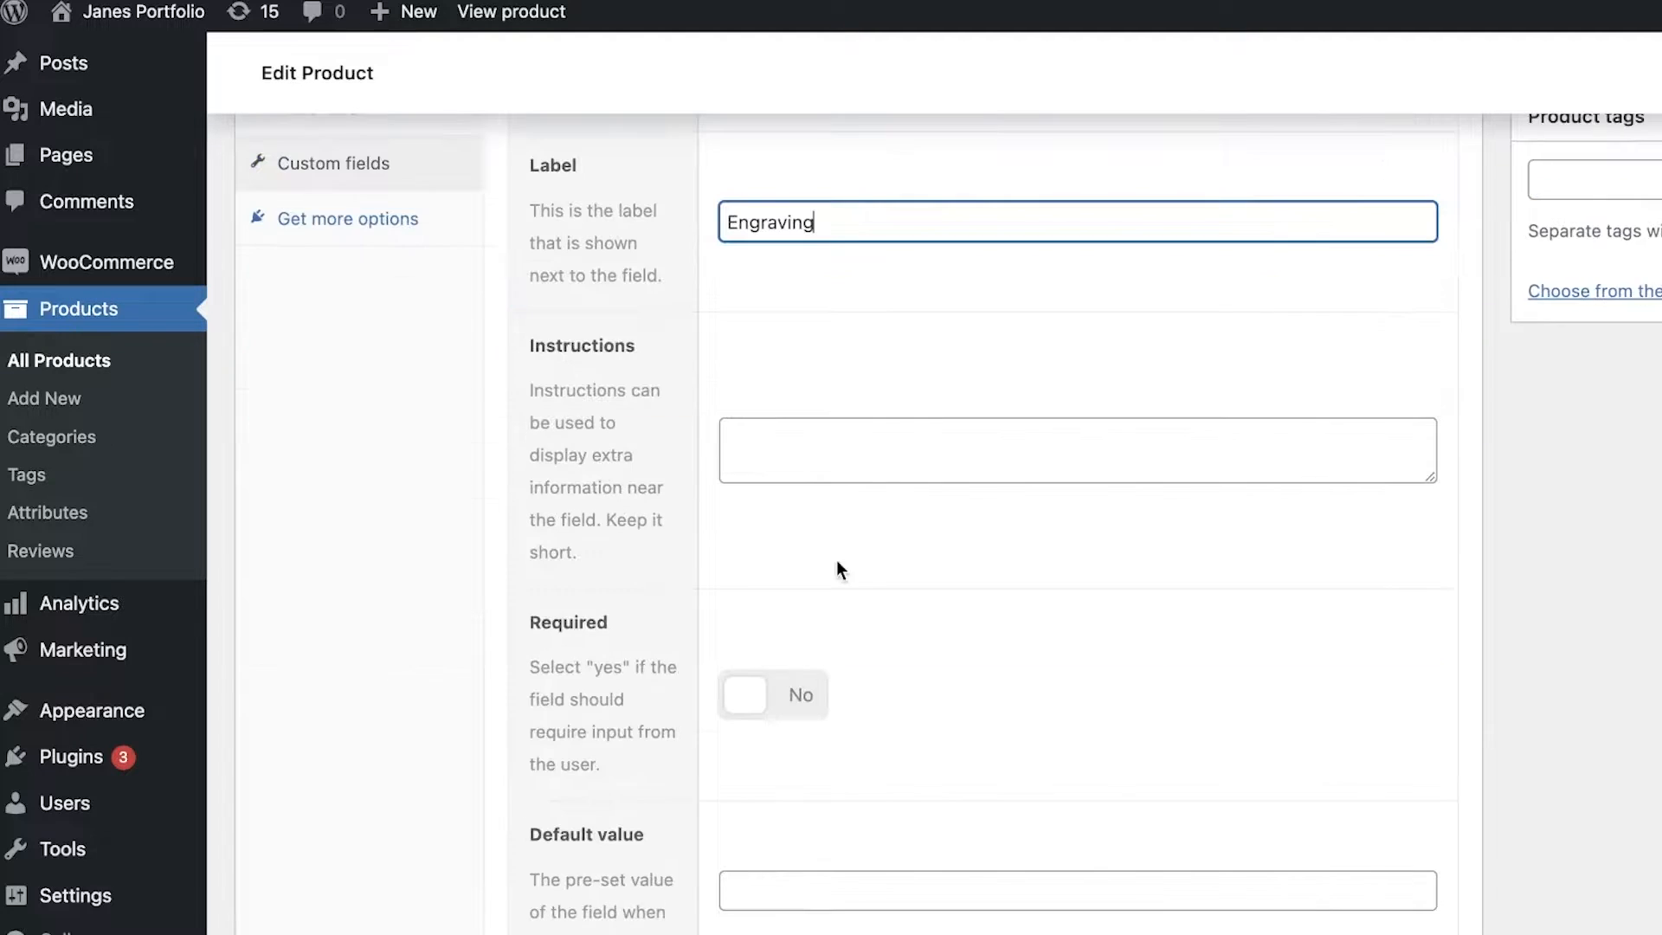
pyautogui.click(858, 438)
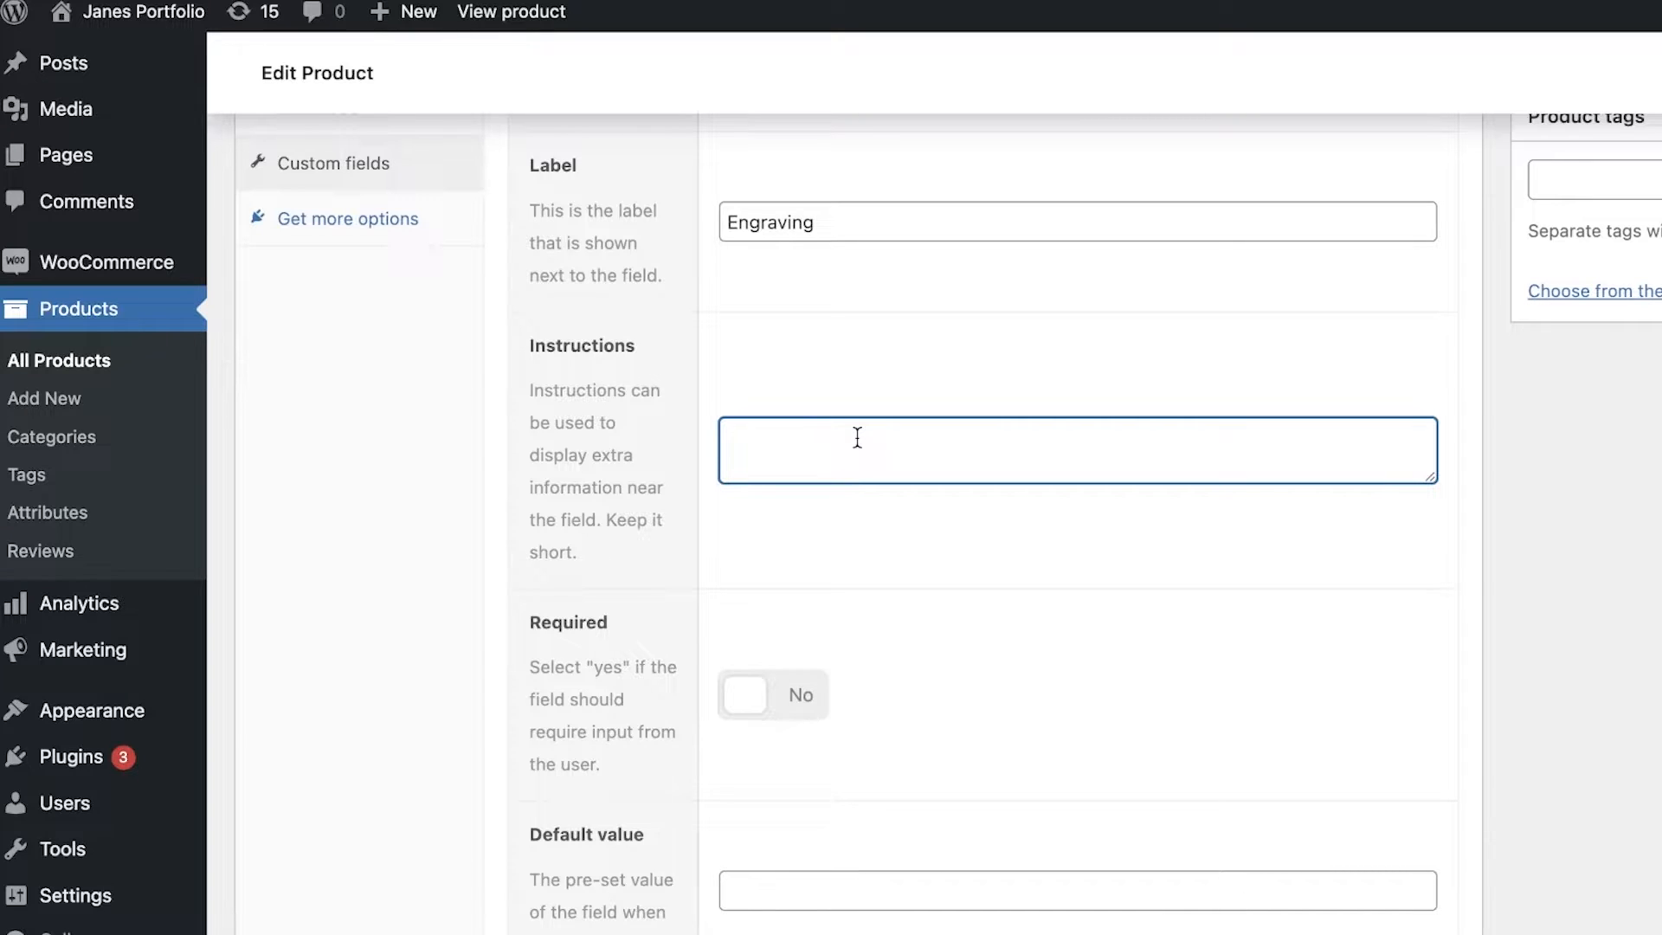
pyautogui.write('Add any engraving text you want in this section.')
pyautogui.scroll(-4, 798, 663)
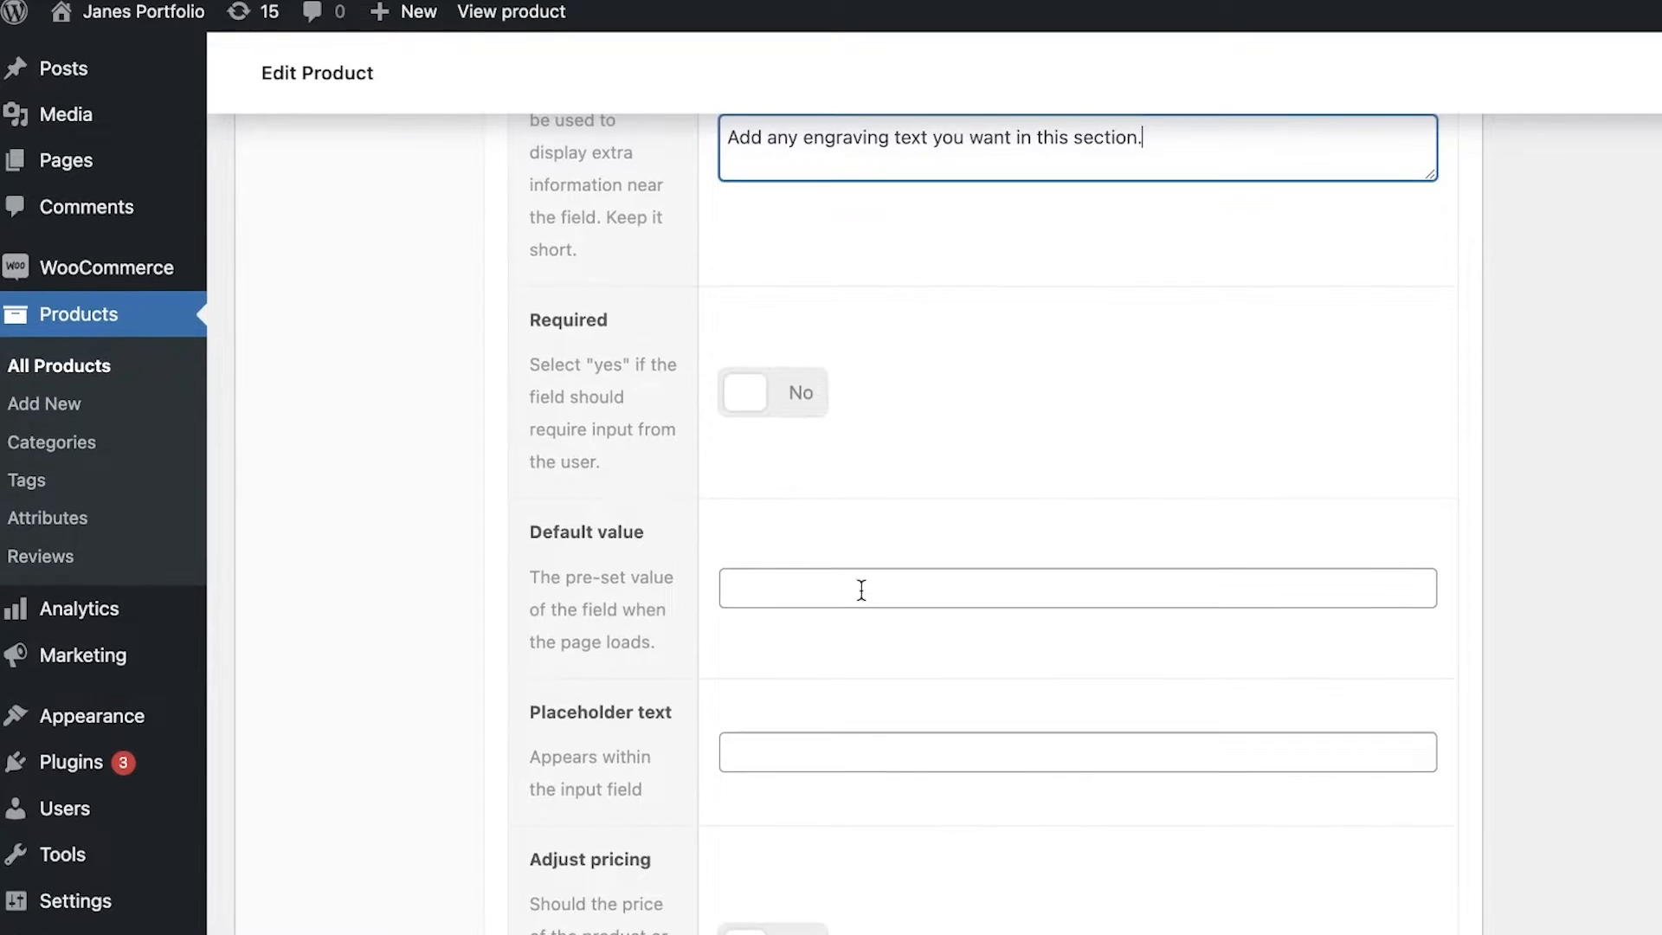
pyautogui.scroll(1, 845, 584)
pyautogui.click(786, 433)
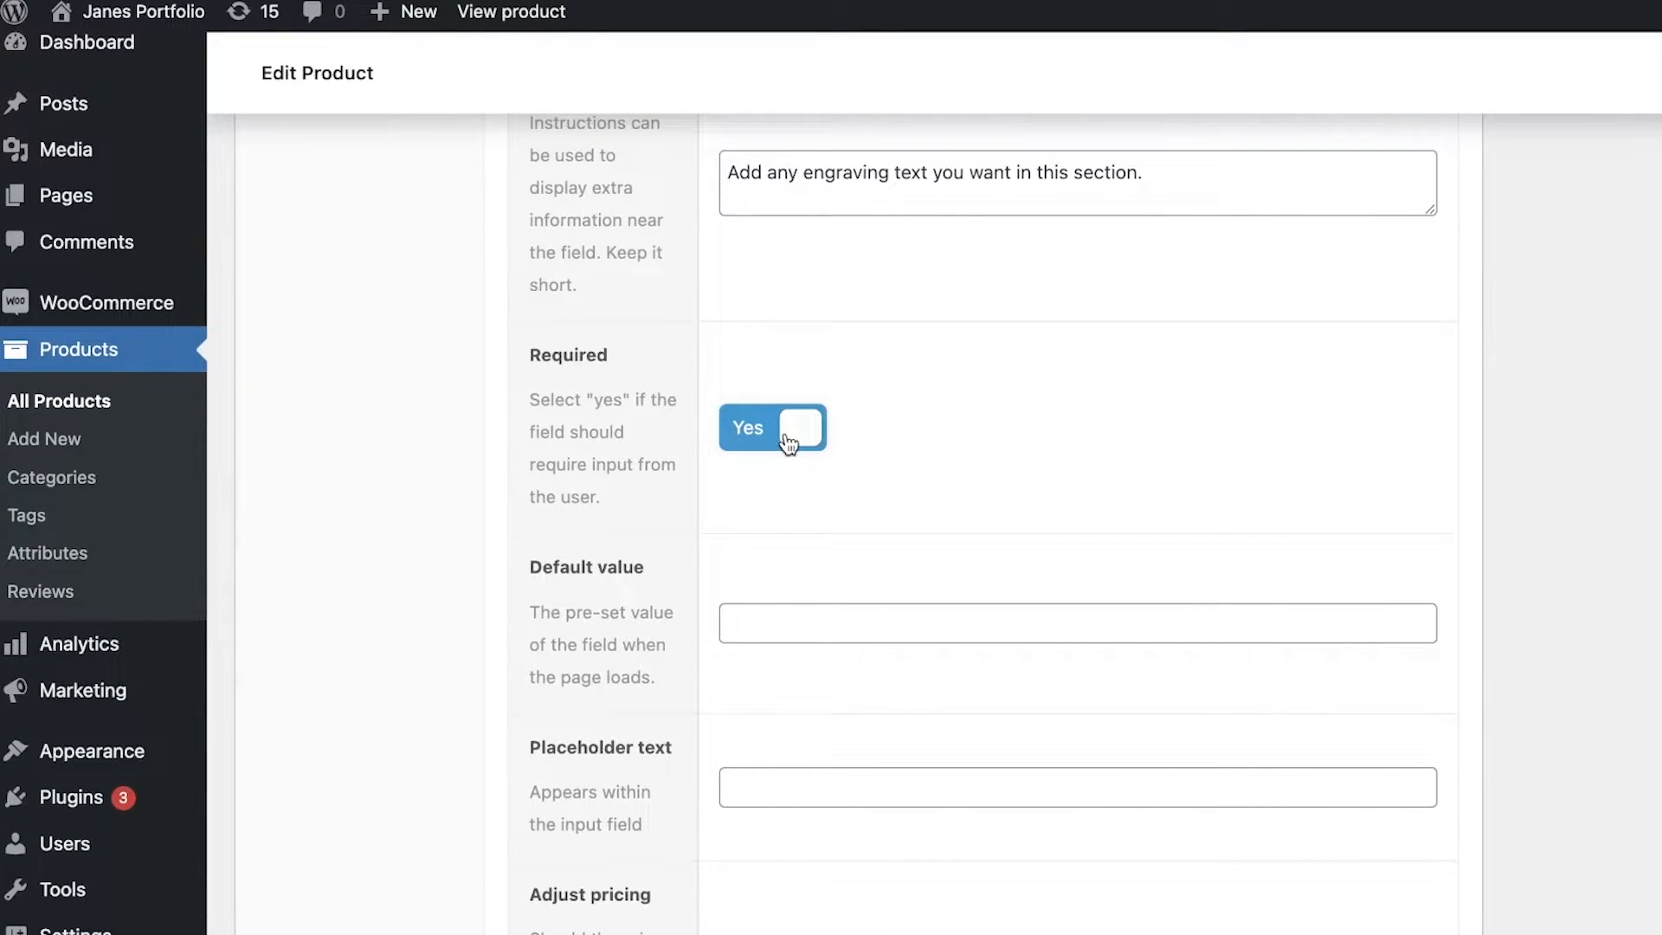
pyautogui.click(789, 441)
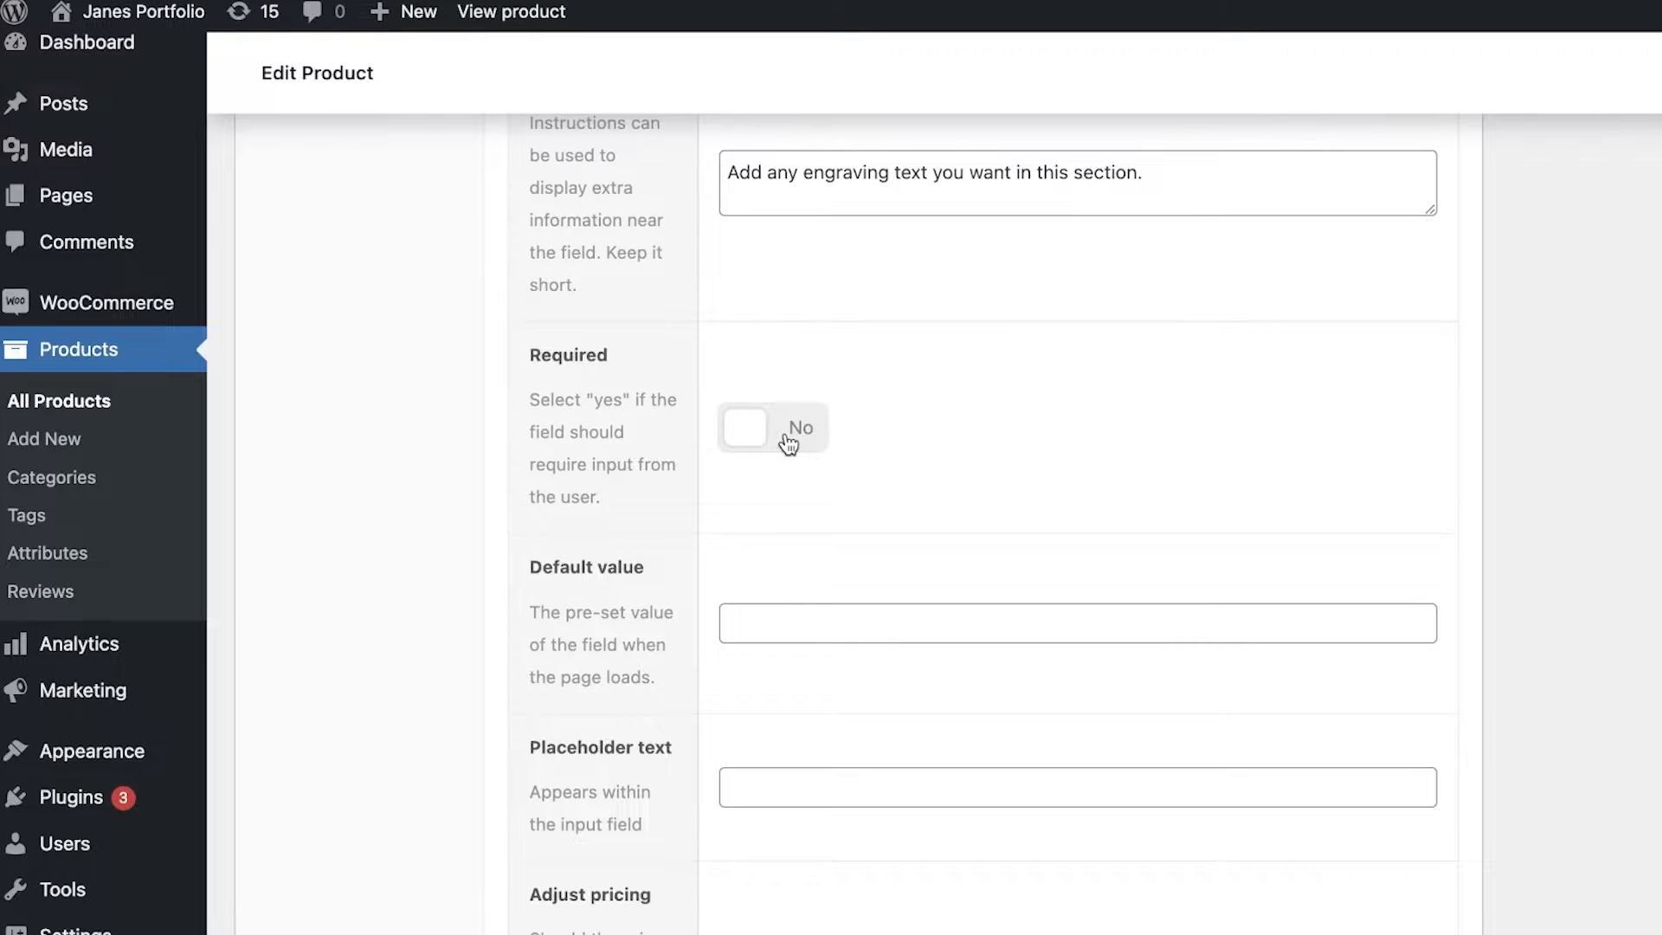
# Step: Set the Engraving field's default value to "N/A" and its placeholder text to "Add Text Here"
pyautogui.click(930, 630)
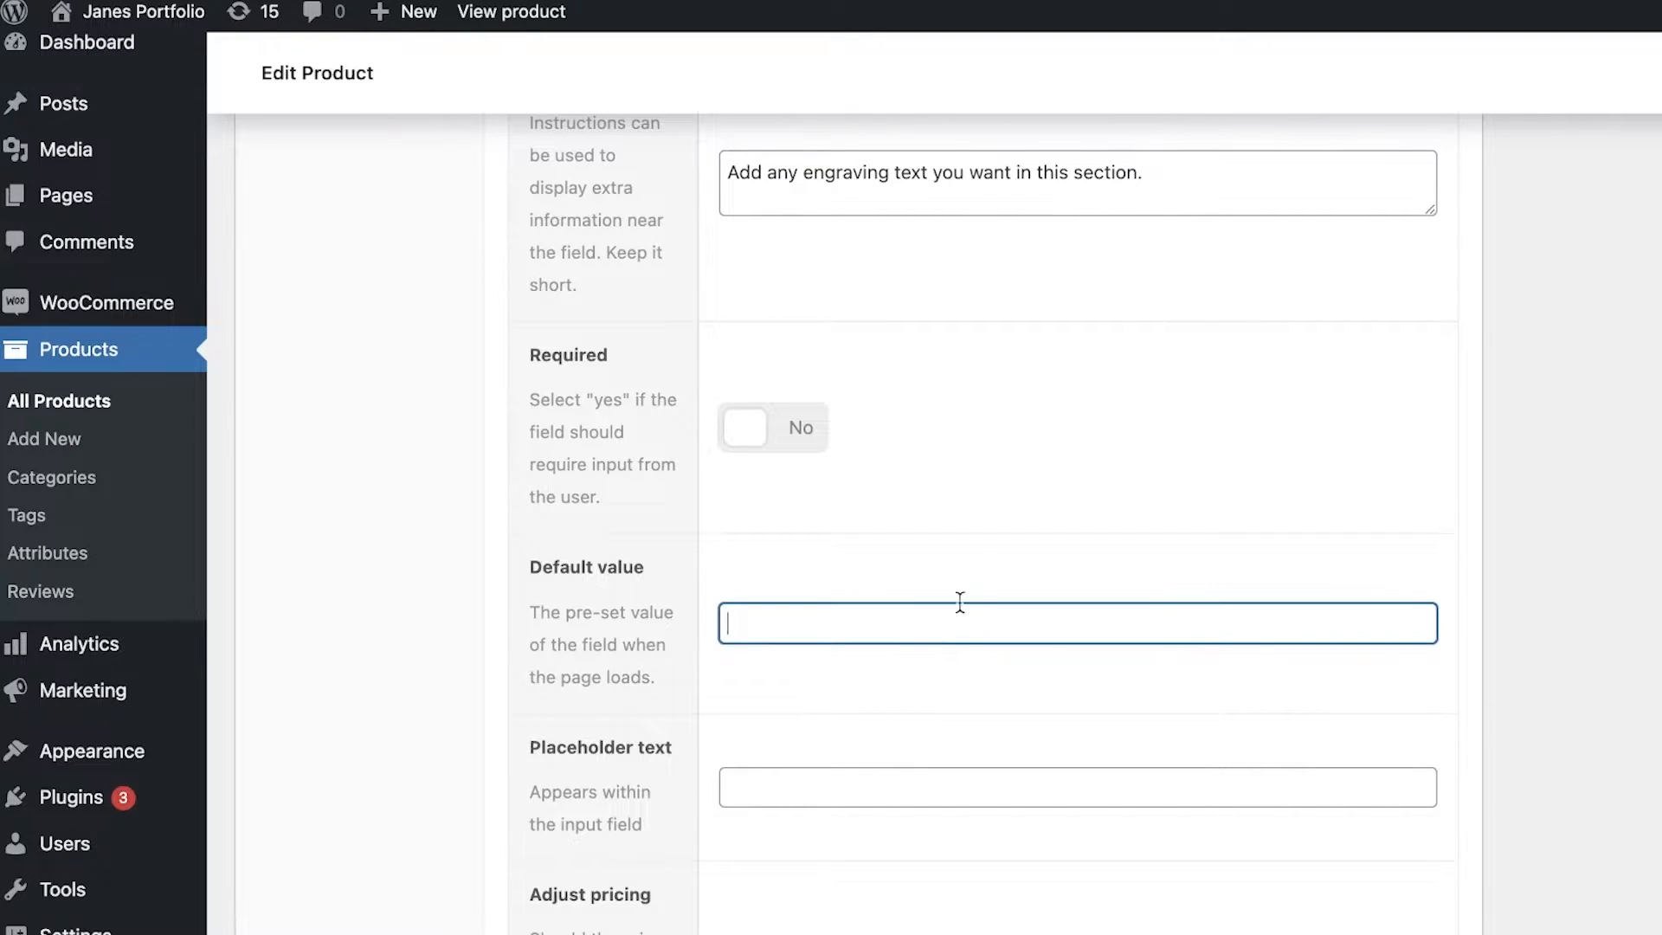
pyautogui.scroll(-2, 973, 602)
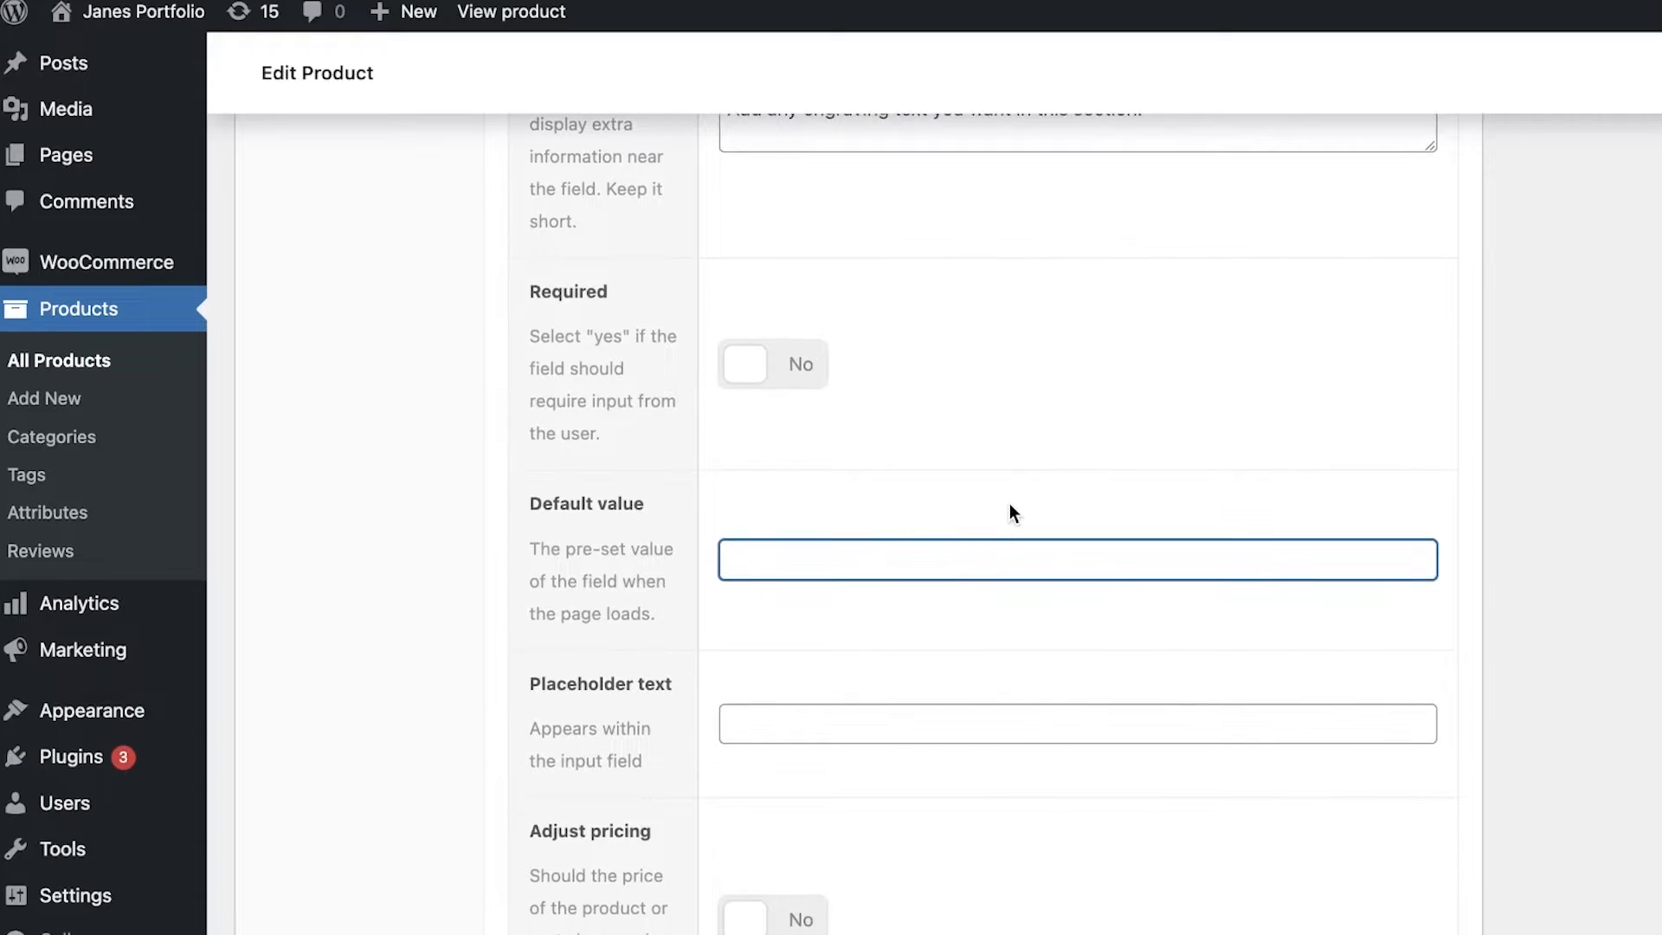
pyautogui.write('N/A')
pyautogui.scroll(-2, 1009, 512)
pyautogui.click(949, 668)
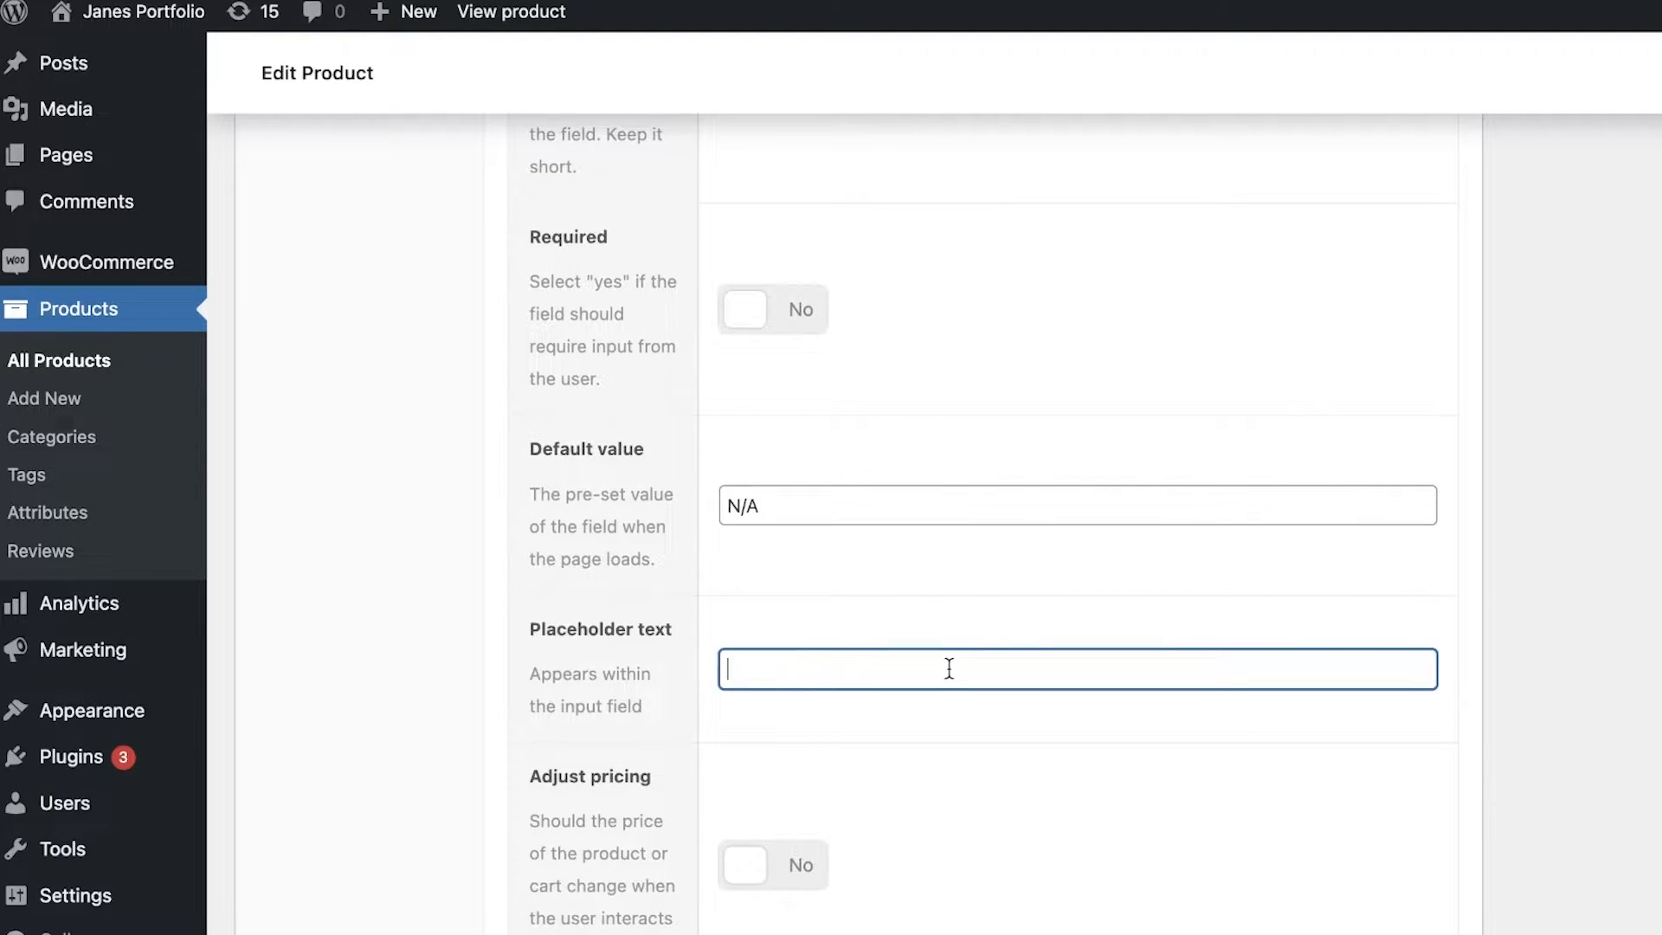
pyautogui.write('Add Text Here')
# Step: Enable price adjustment for the Engraving field with a flat fee (not quantity-based) of 2
pyautogui.scroll(-5, 982, 733)
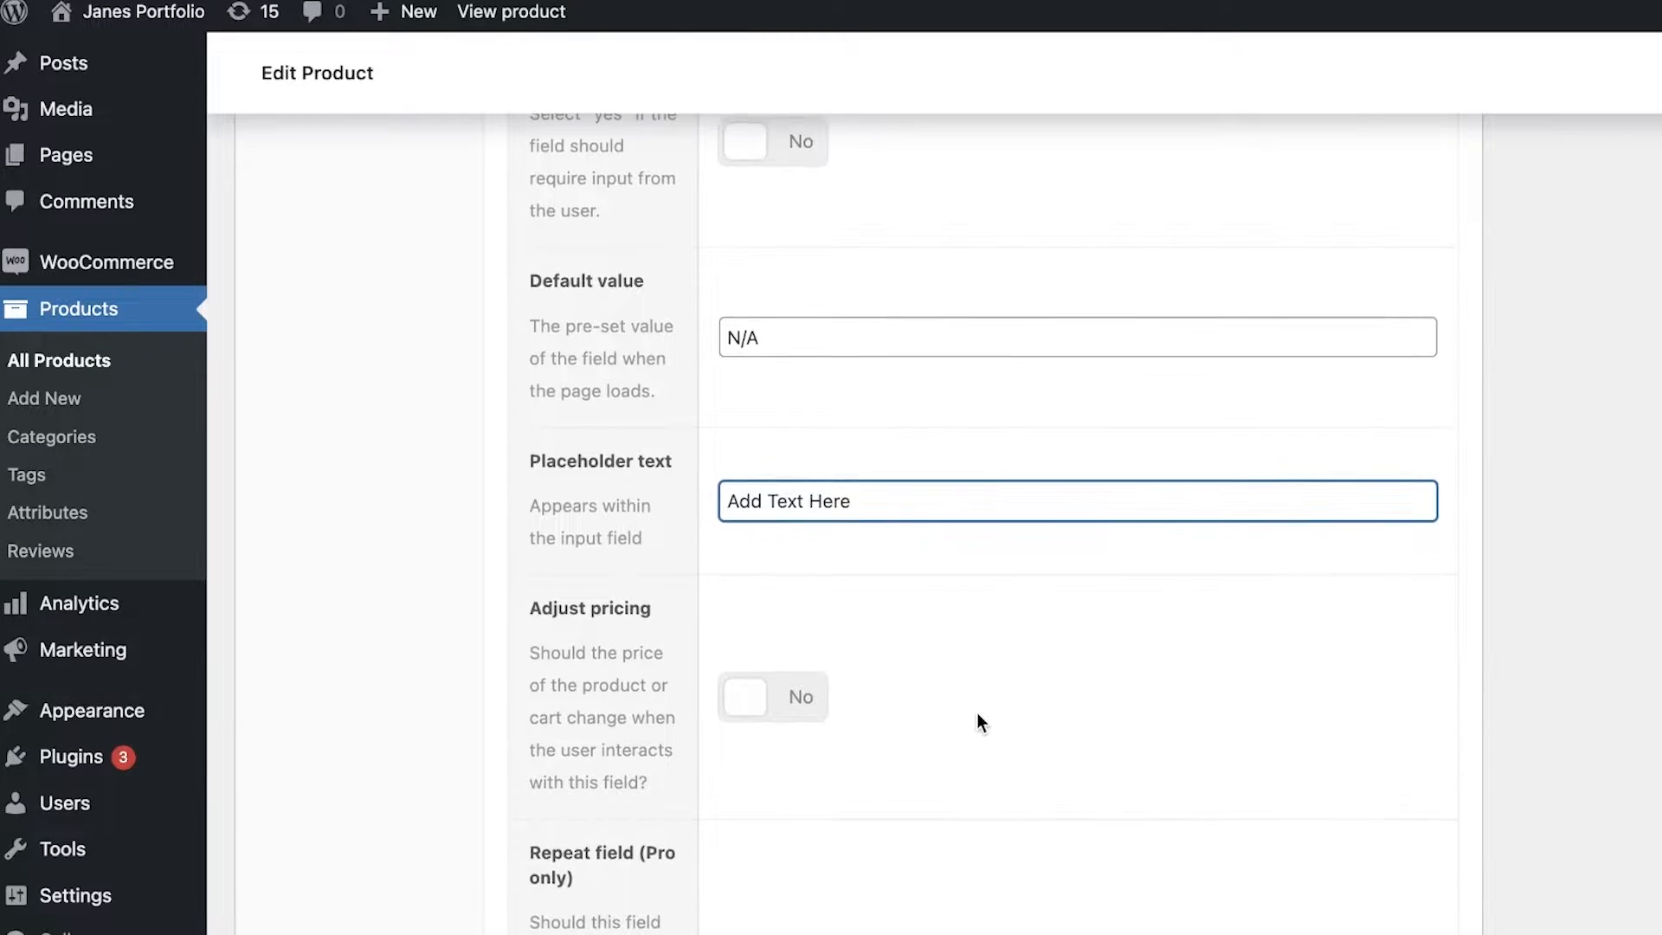
pyautogui.scroll(-2, 532, 724)
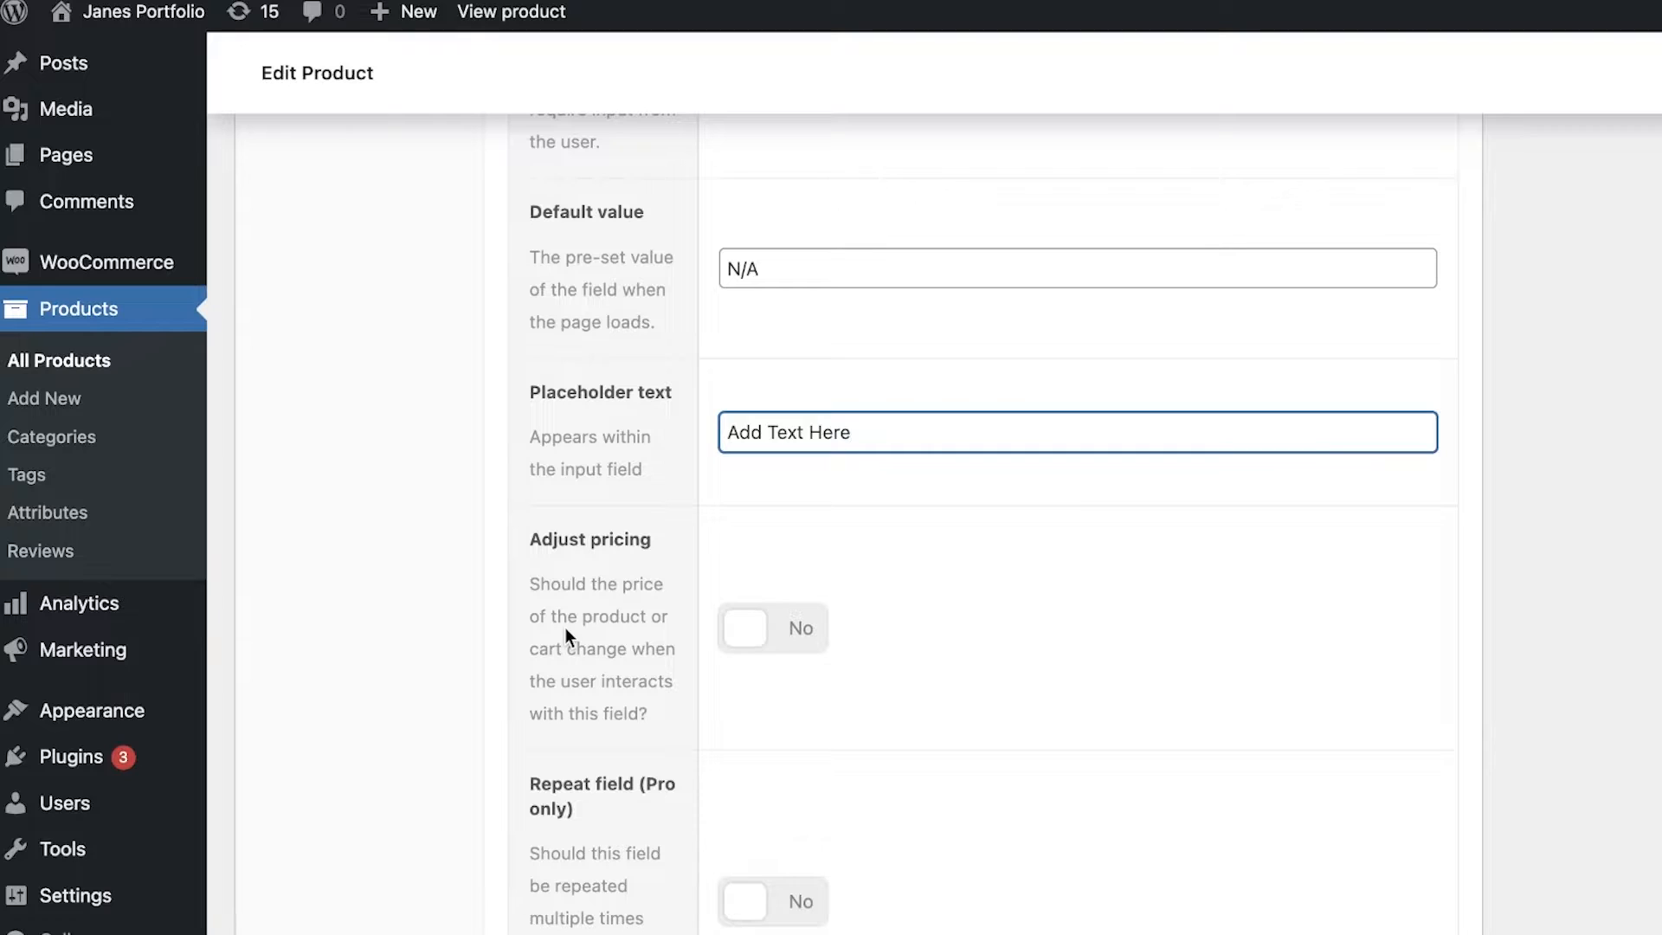
pyautogui.click(793, 638)
pyautogui.click(909, 652)
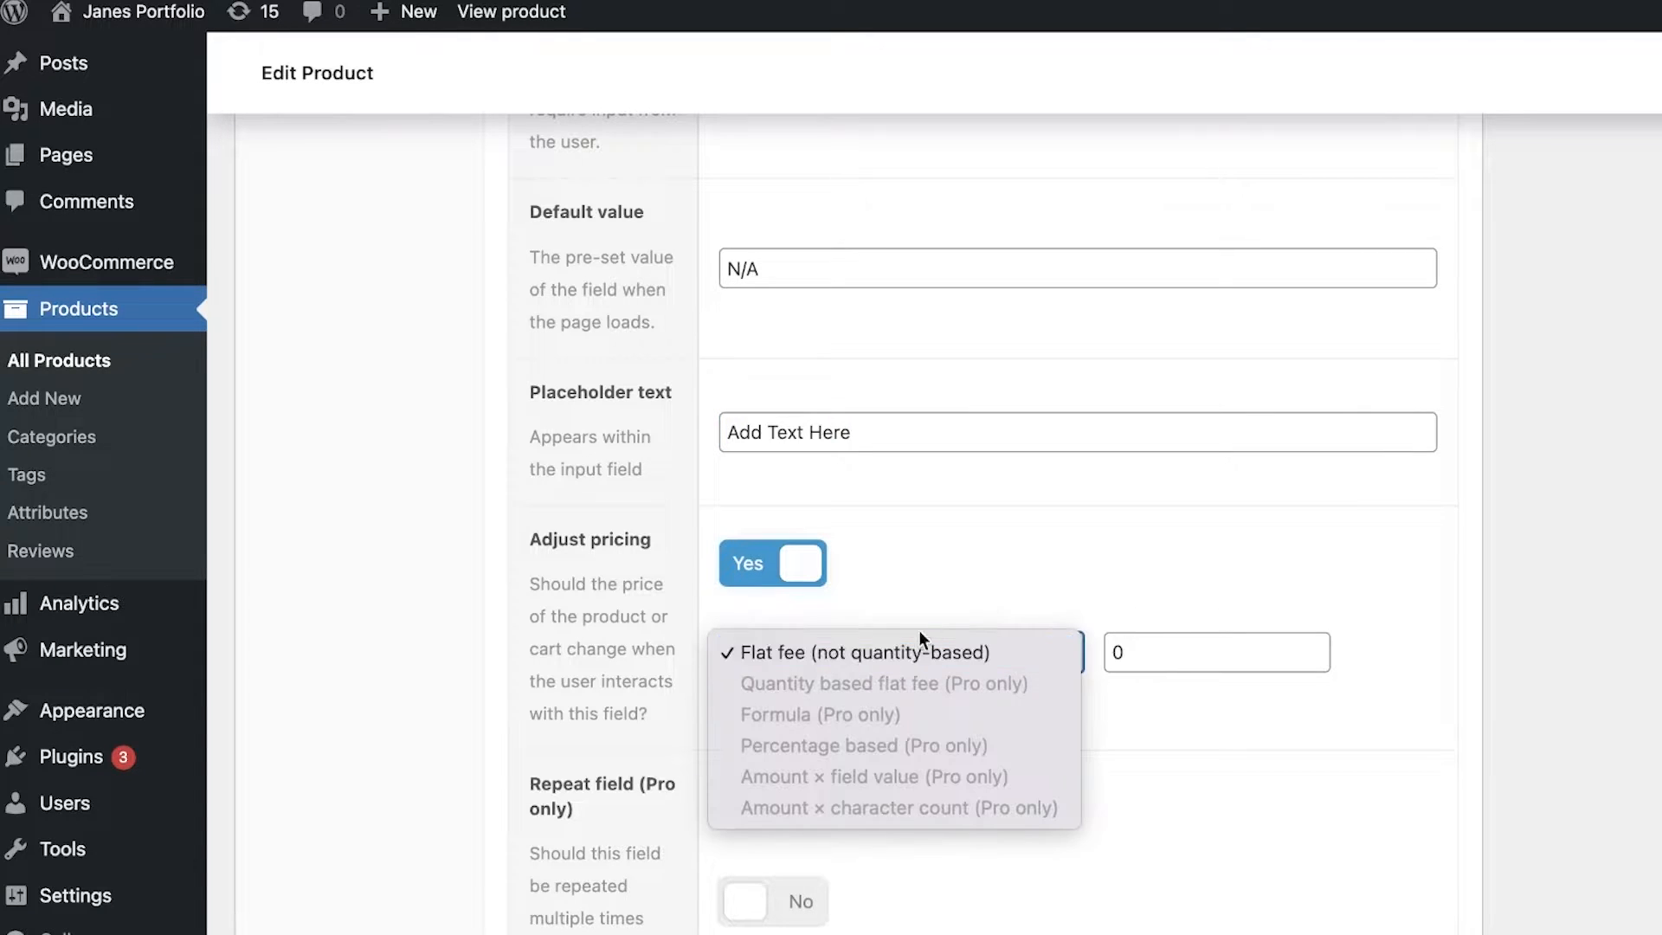
pyautogui.click(918, 652)
pyautogui.click(1125, 651)
pyautogui.click(990, 651)
pyautogui.click(932, 651)
pyautogui.click(1160, 642)
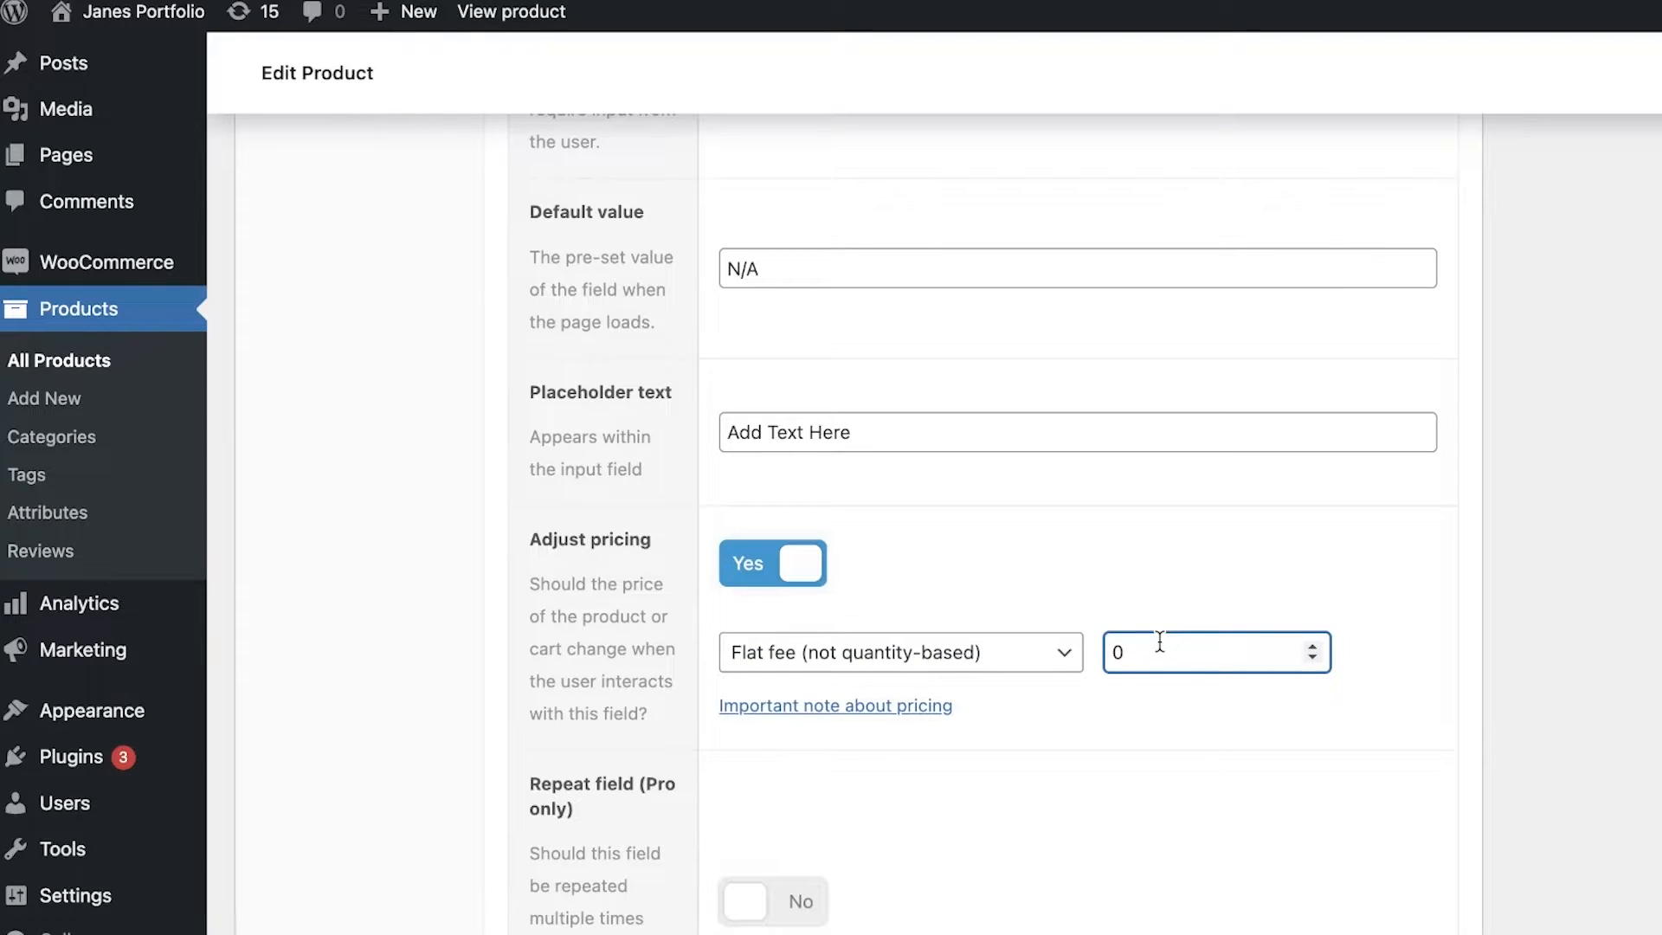
pyautogui.press('BackSpace')
pyautogui.write('2')
pyautogui.click(1249, 599)
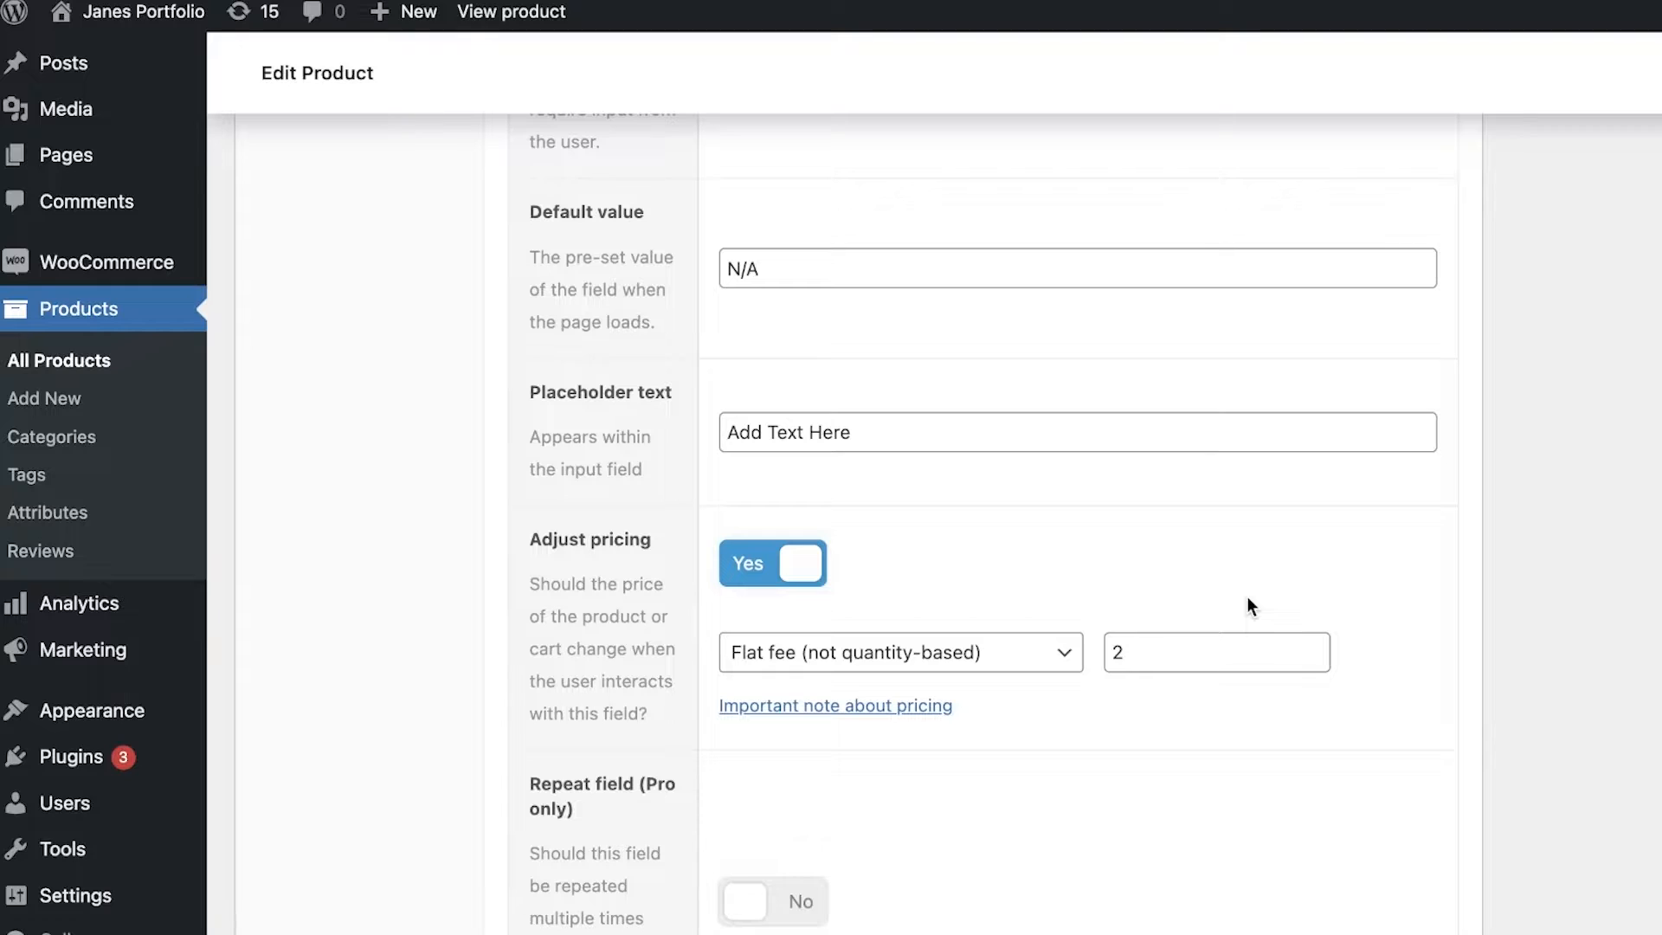
# Step: Review the Engraving field's repeat, conditional and wrapper settings and add a second custom field to the group
pyautogui.scroll(-4, 1249, 597)
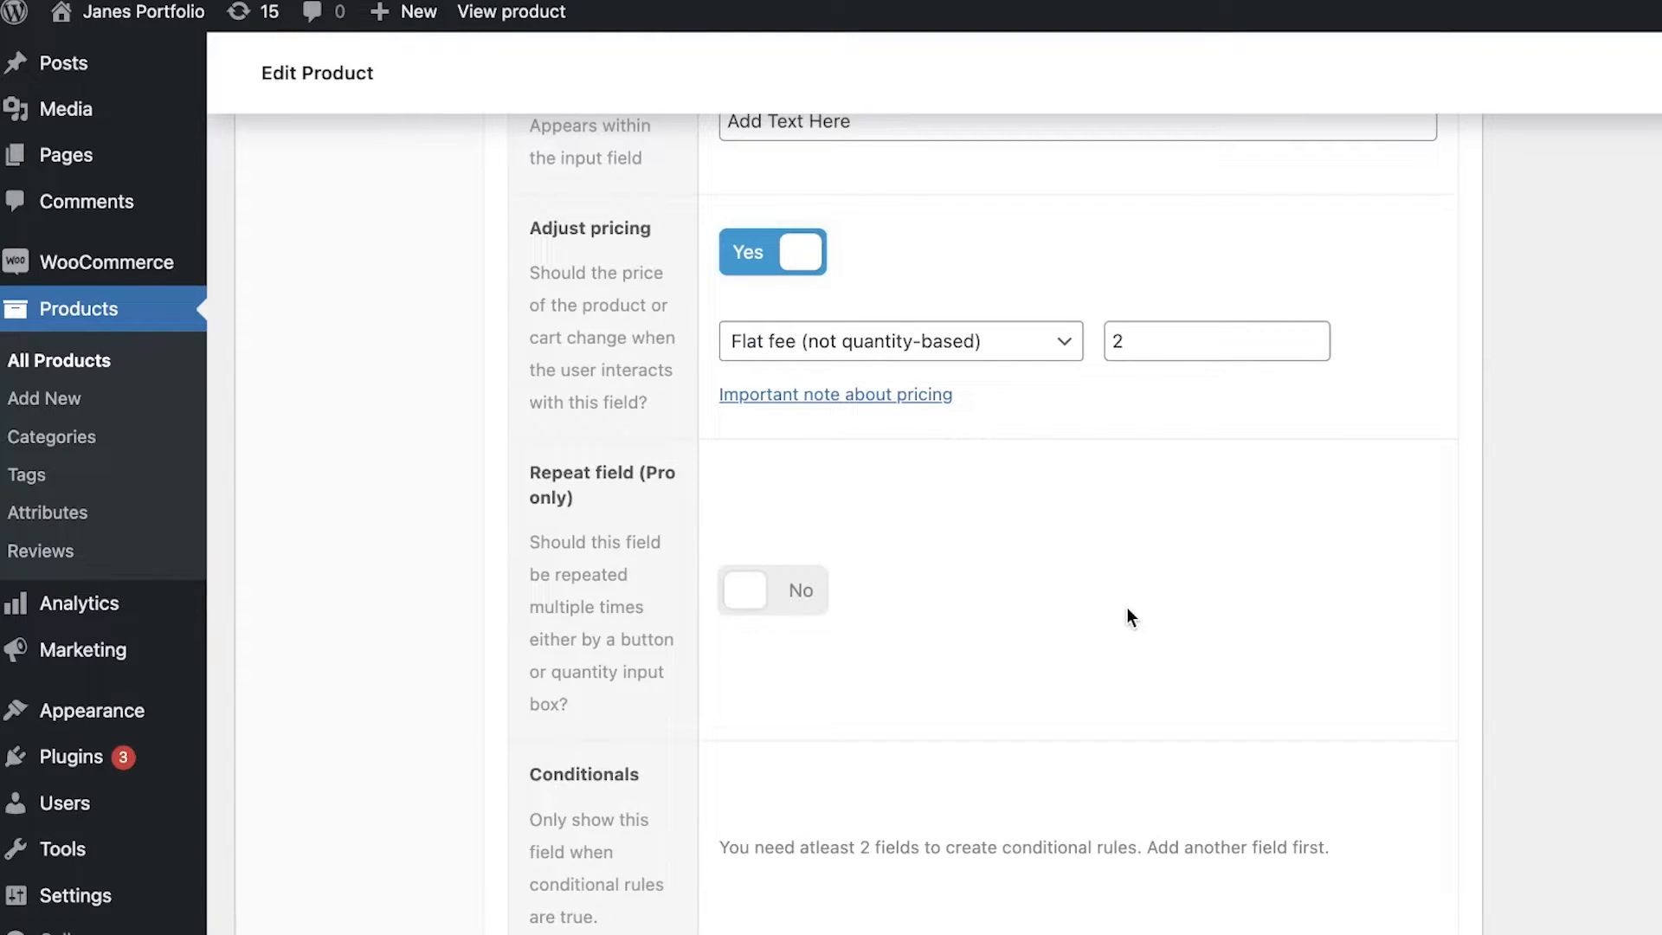
pyautogui.scroll(-2, 1083, 582)
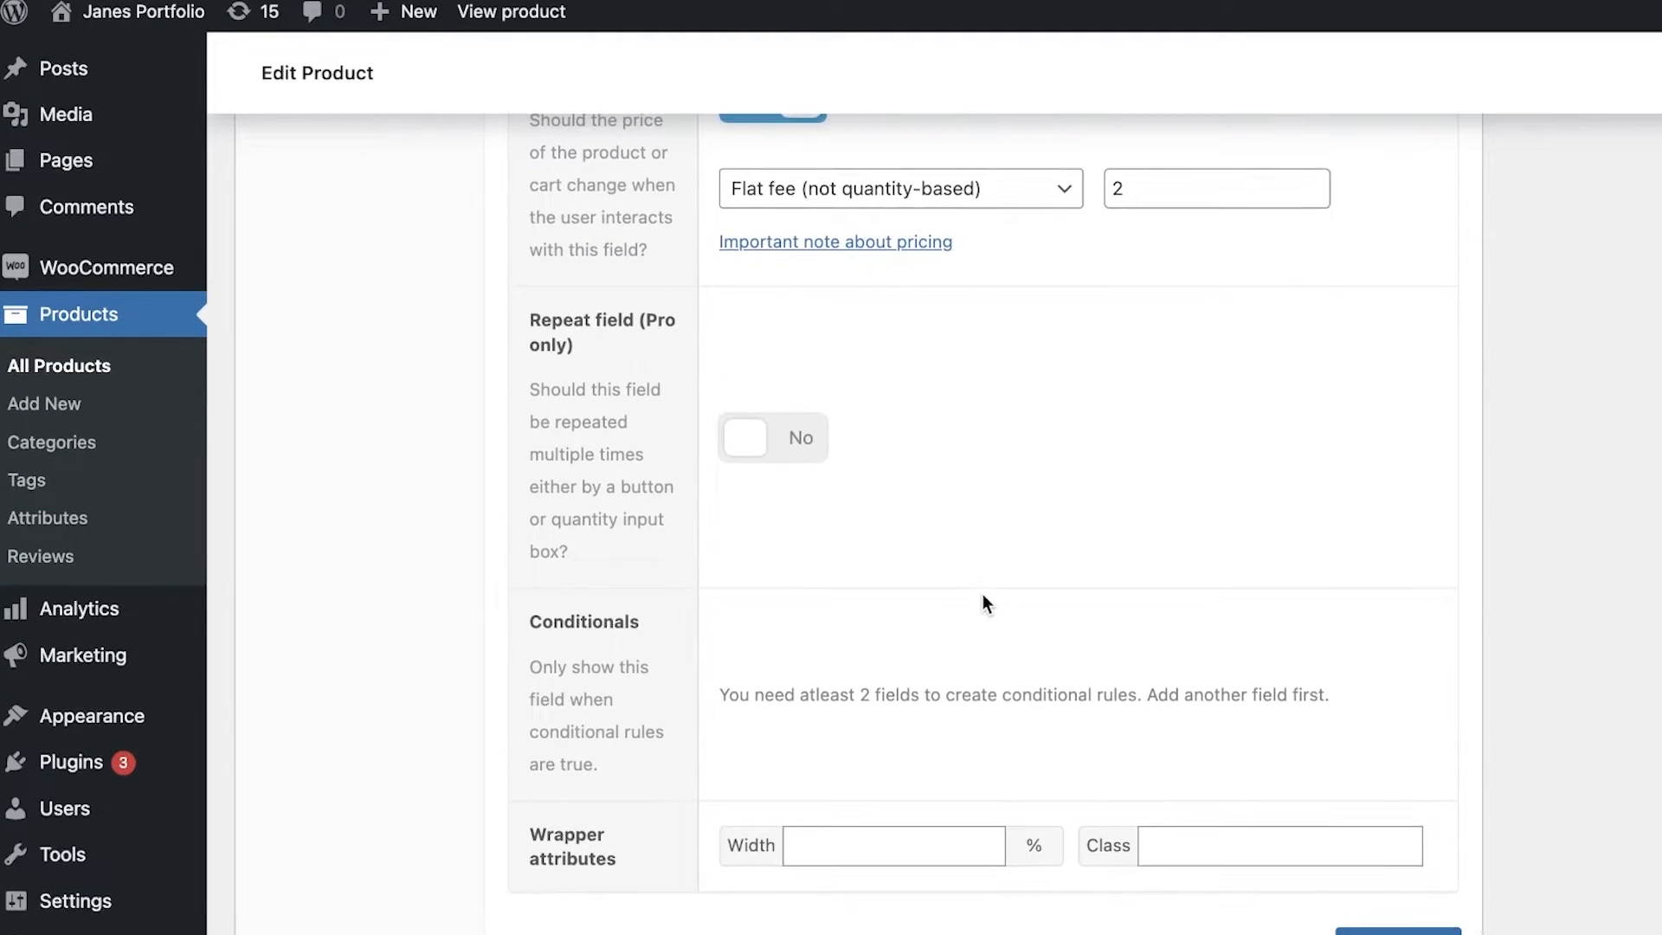
pyautogui.scroll(-1, 1168, 528)
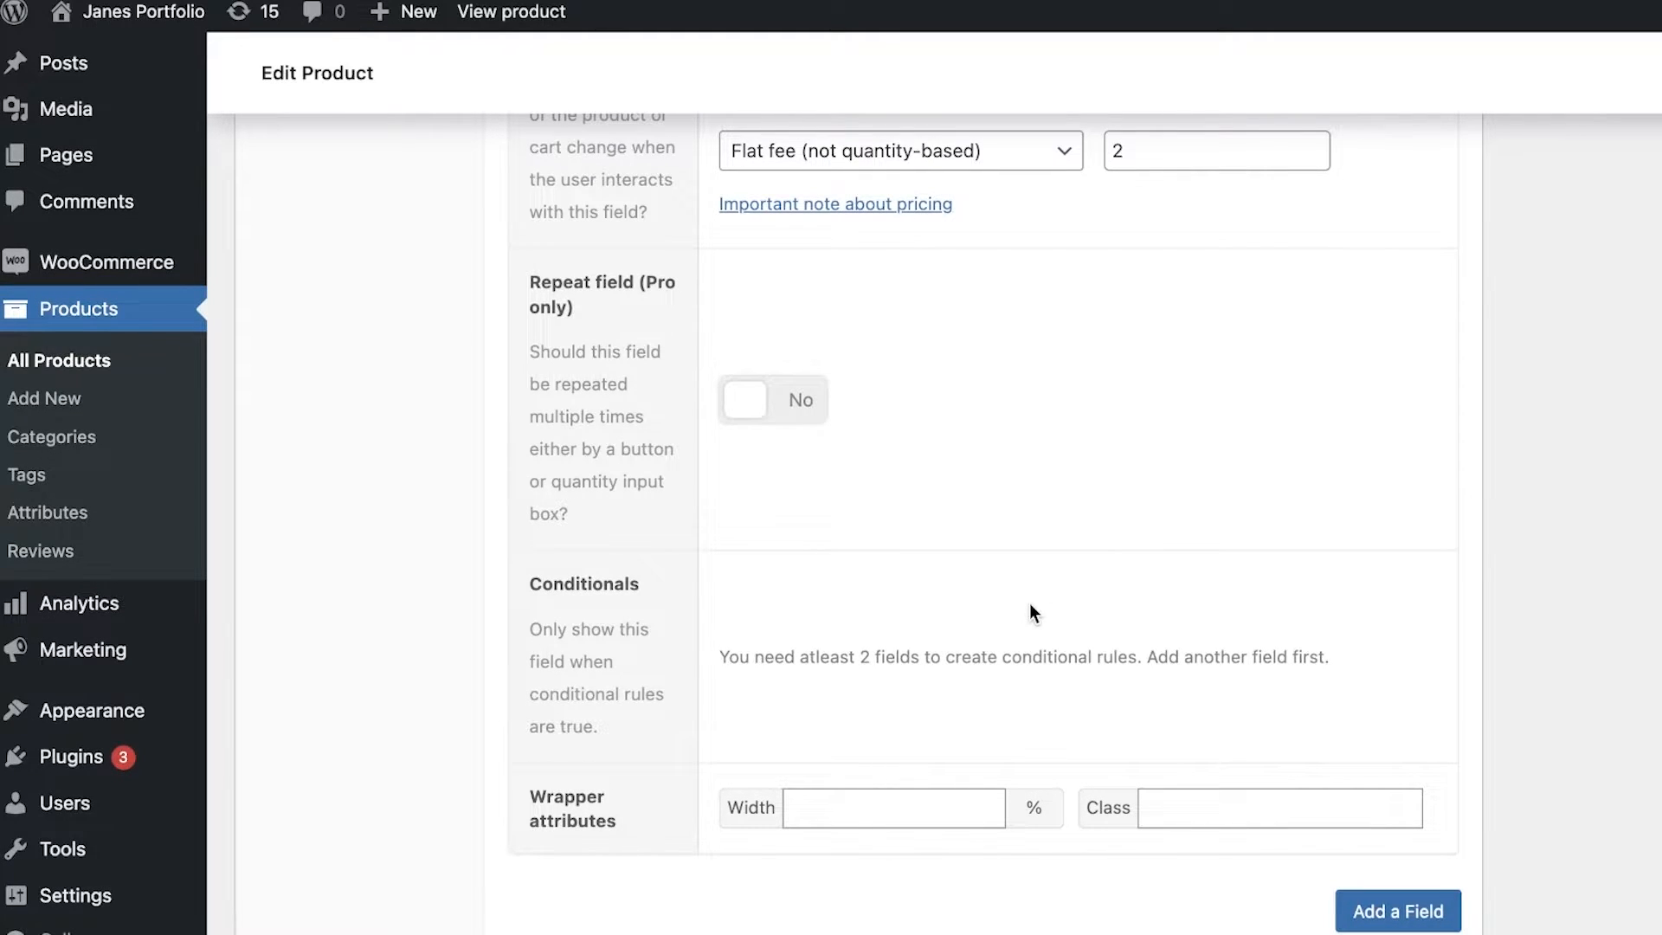
pyautogui.scroll(-1, 1030, 606)
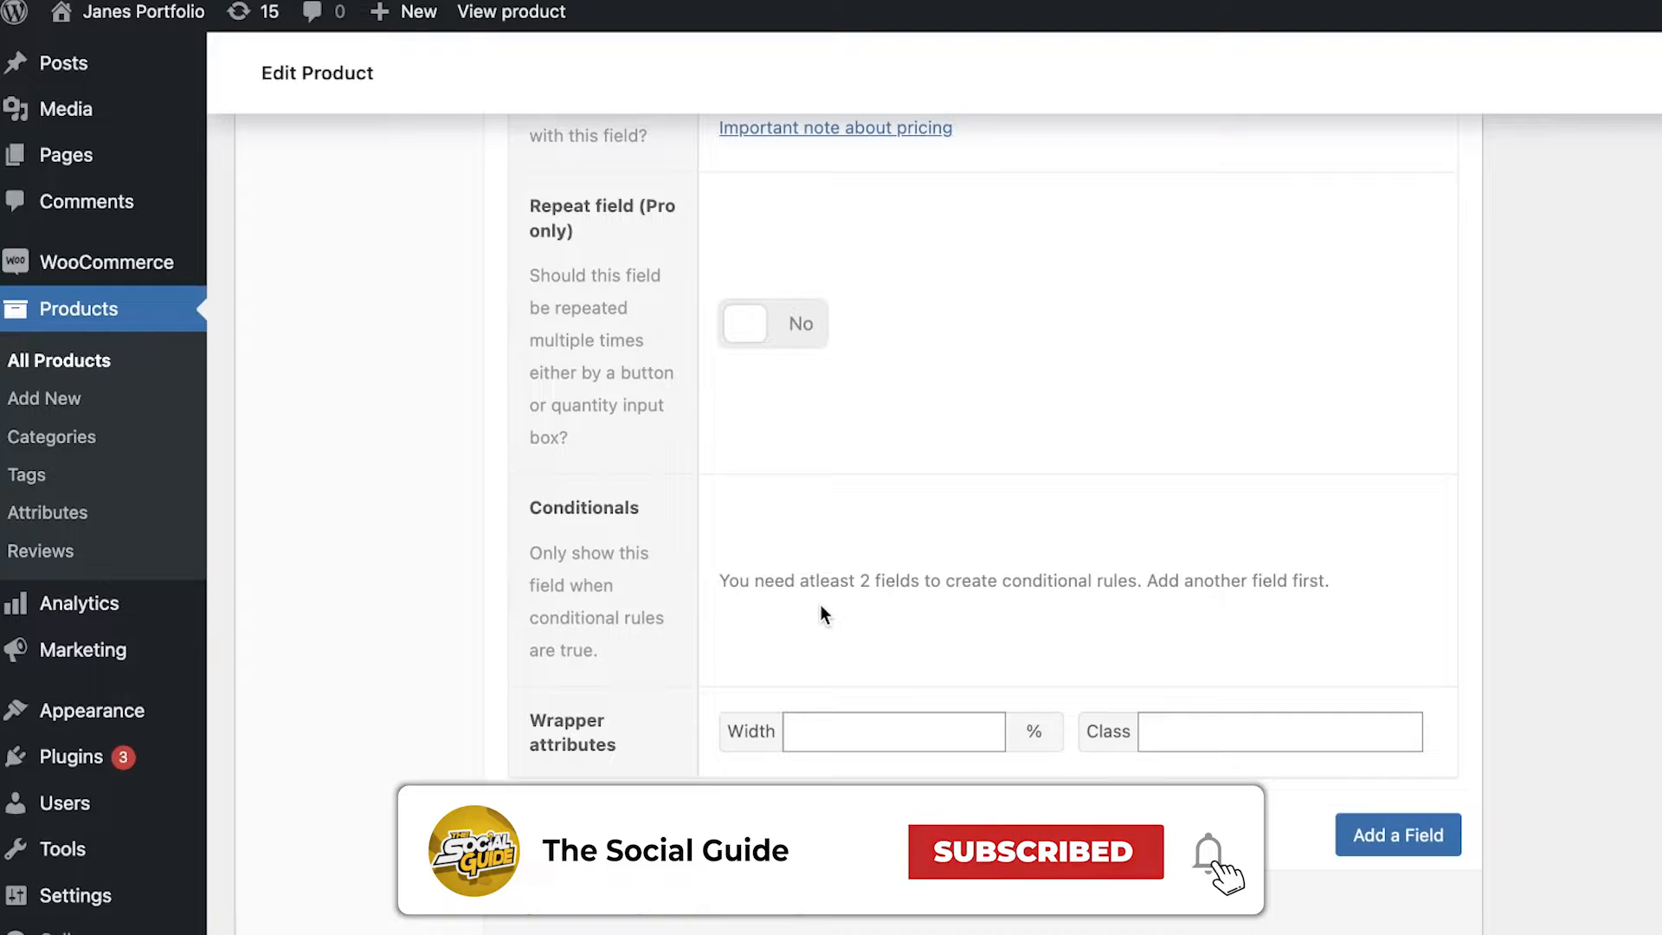
pyautogui.scroll(-5, 1139, 597)
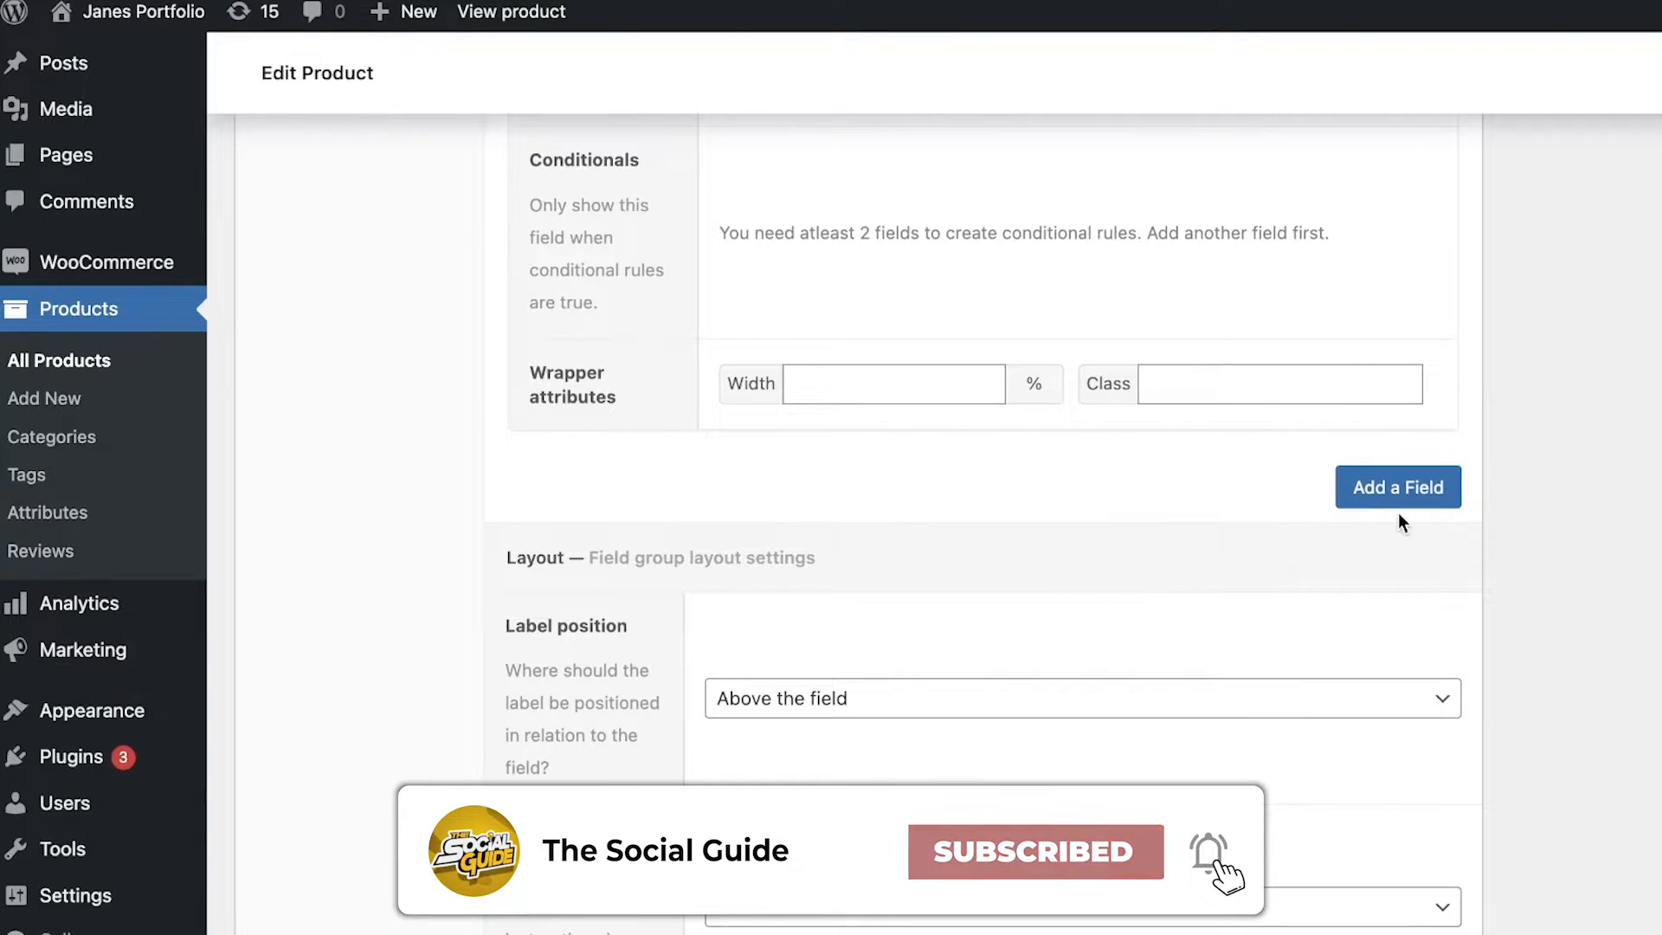
pyautogui.click(1403, 580)
# Step: Update the Mug product to save its custom fields
pyautogui.scroll(15, 1411, 501)
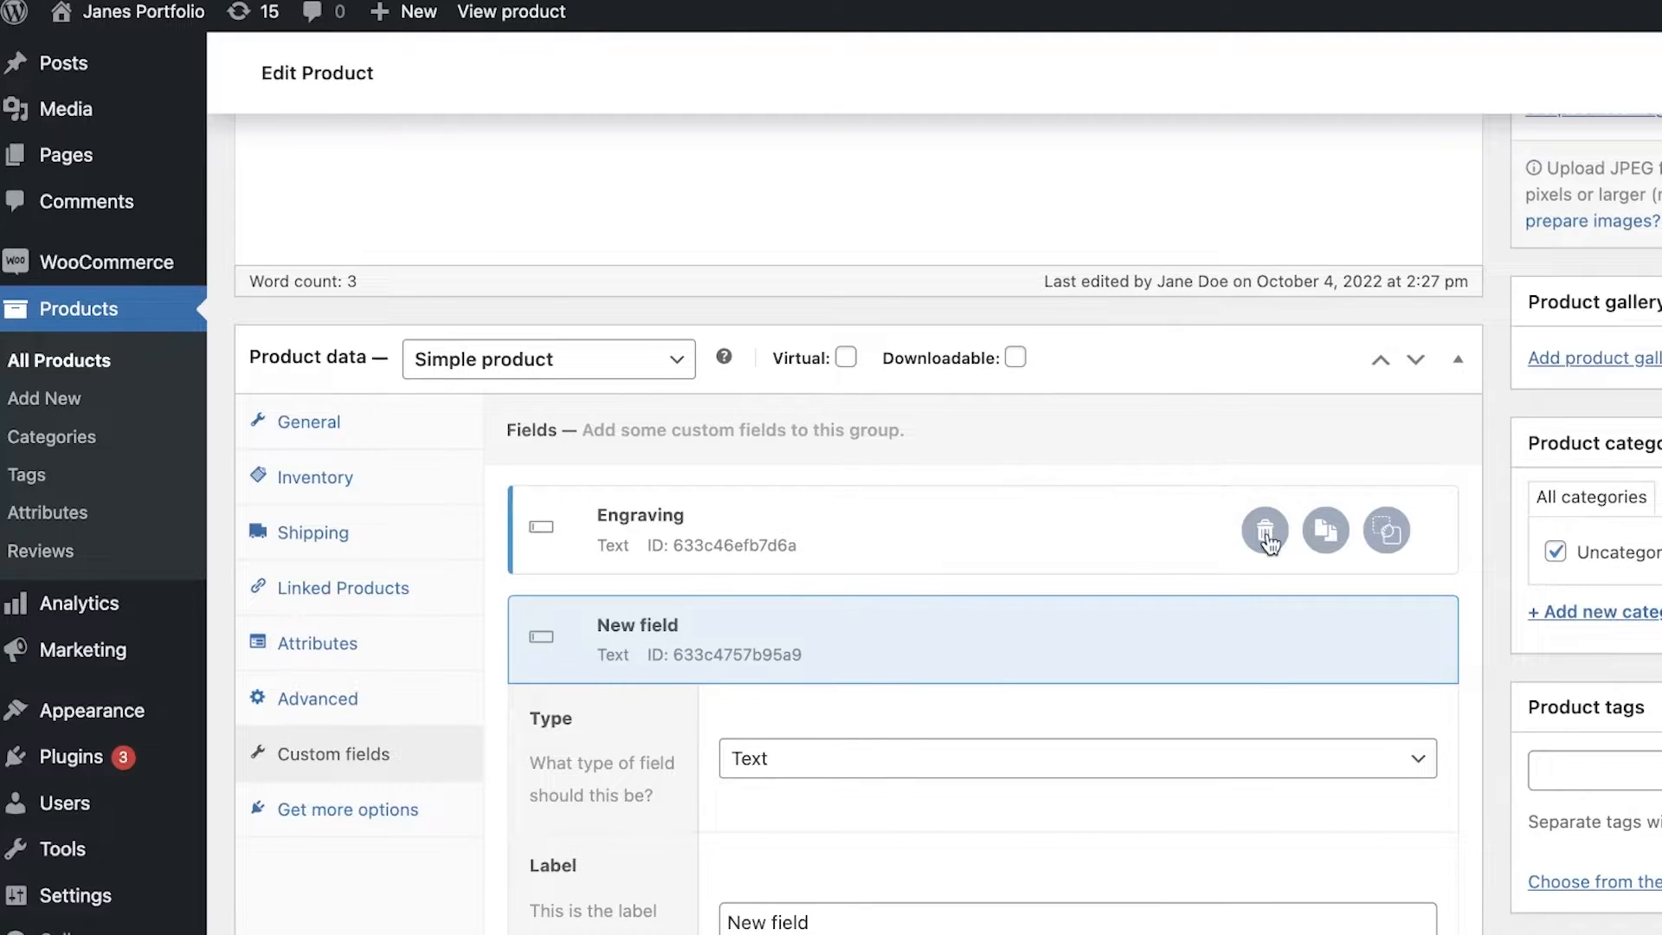
pyautogui.scroll(10, 642, 537)
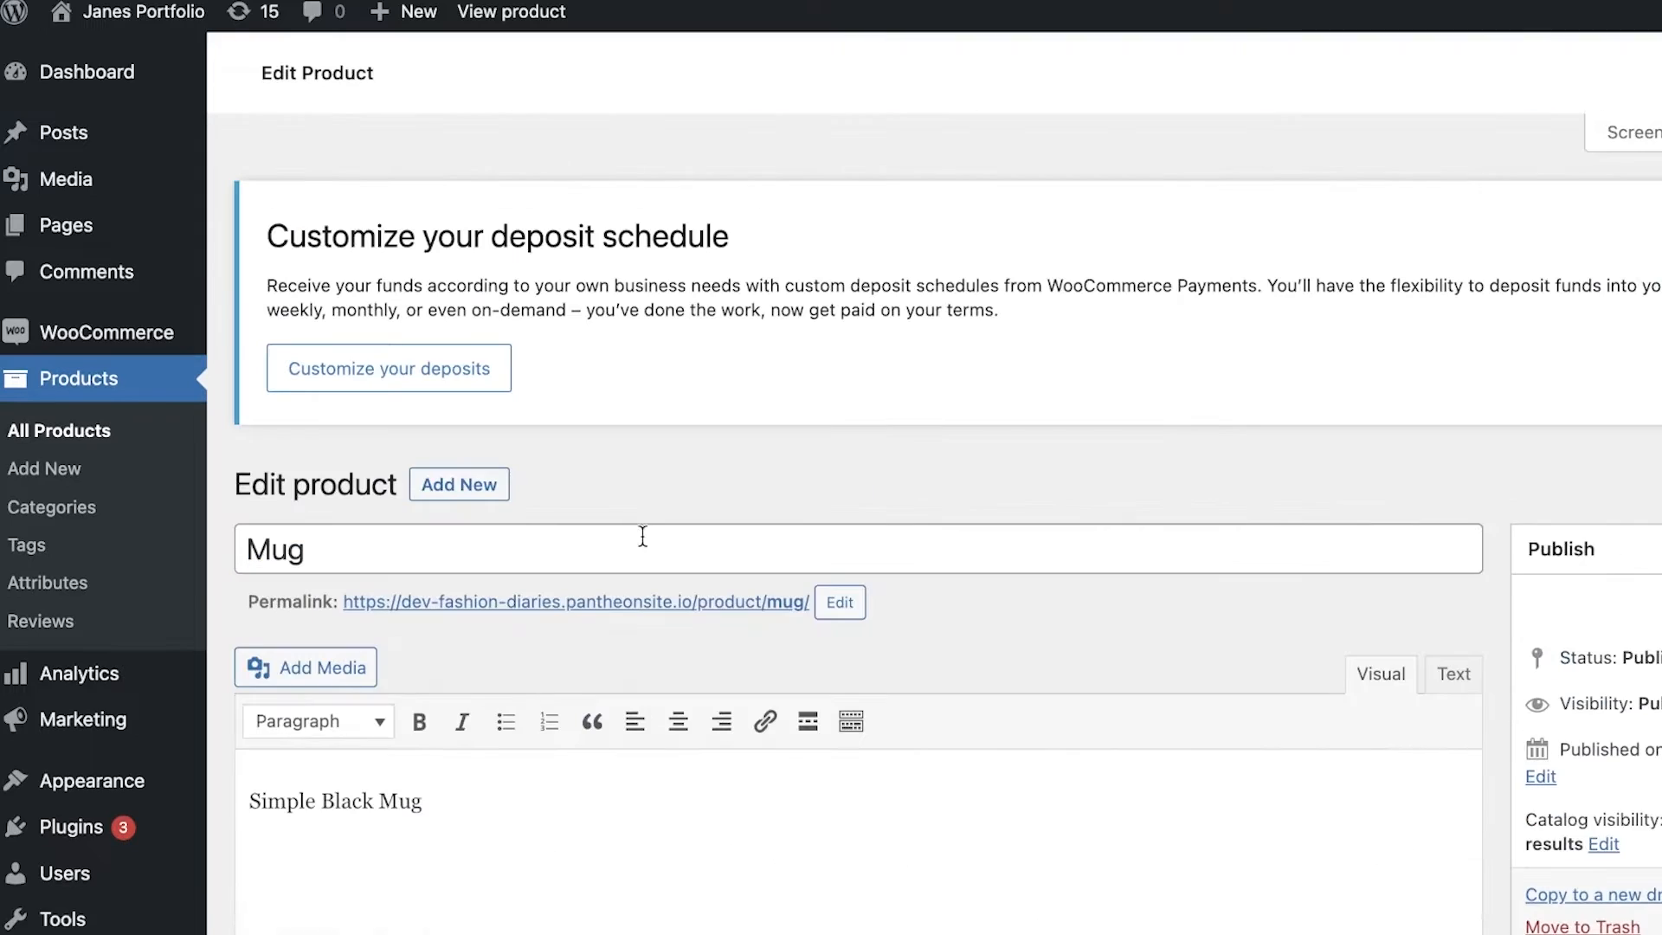
pyautogui.scroll(-12, 652, 510)
pyautogui.scroll(-6, 1028, 568)
pyautogui.scroll(15, 1164, 586)
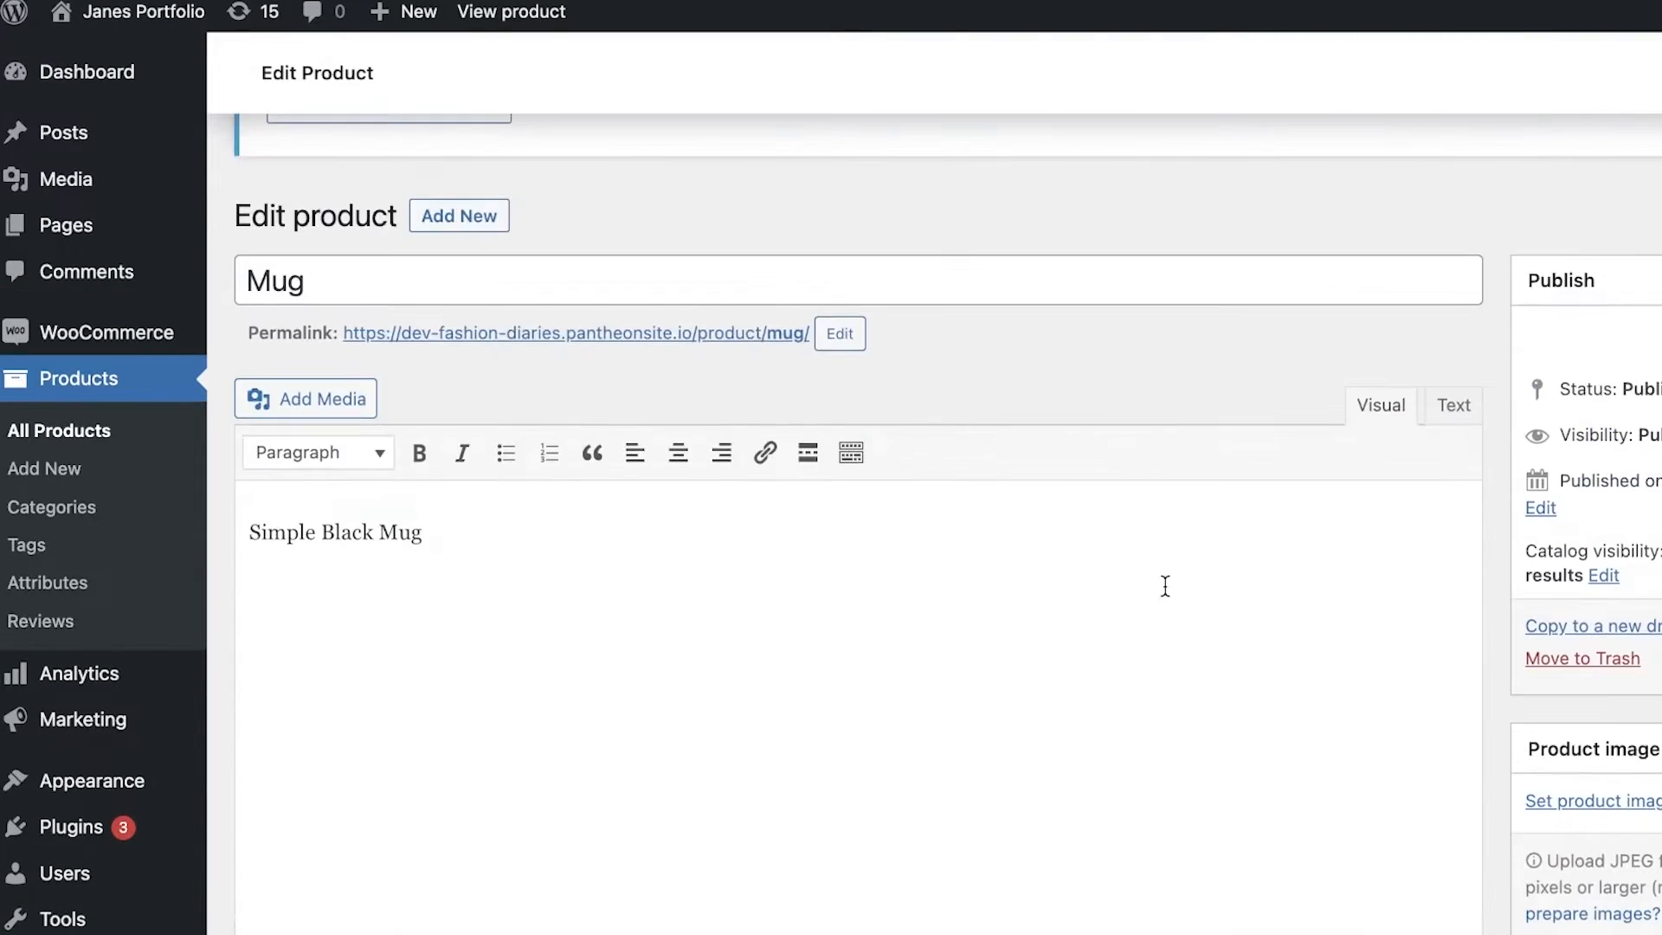
pyautogui.click(1645, 662)
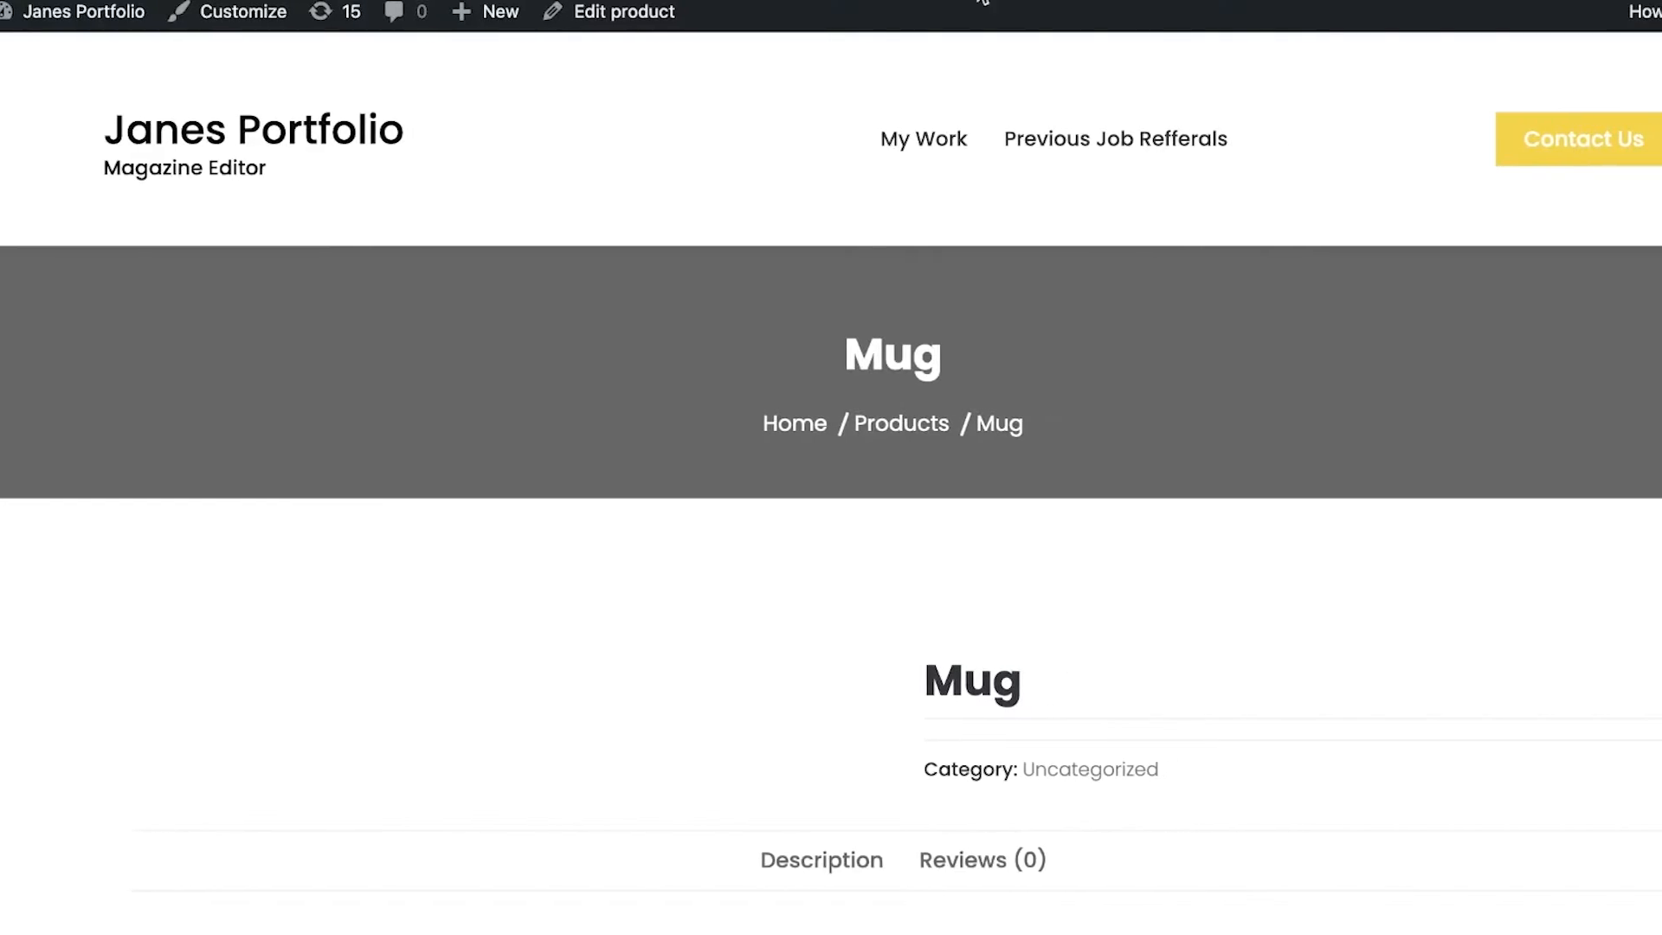
# Step: View the live Mug product page and check how the product is displayed
pyautogui.scroll(-10, 878, 269)
pyautogui.scroll(10, 877, 294)
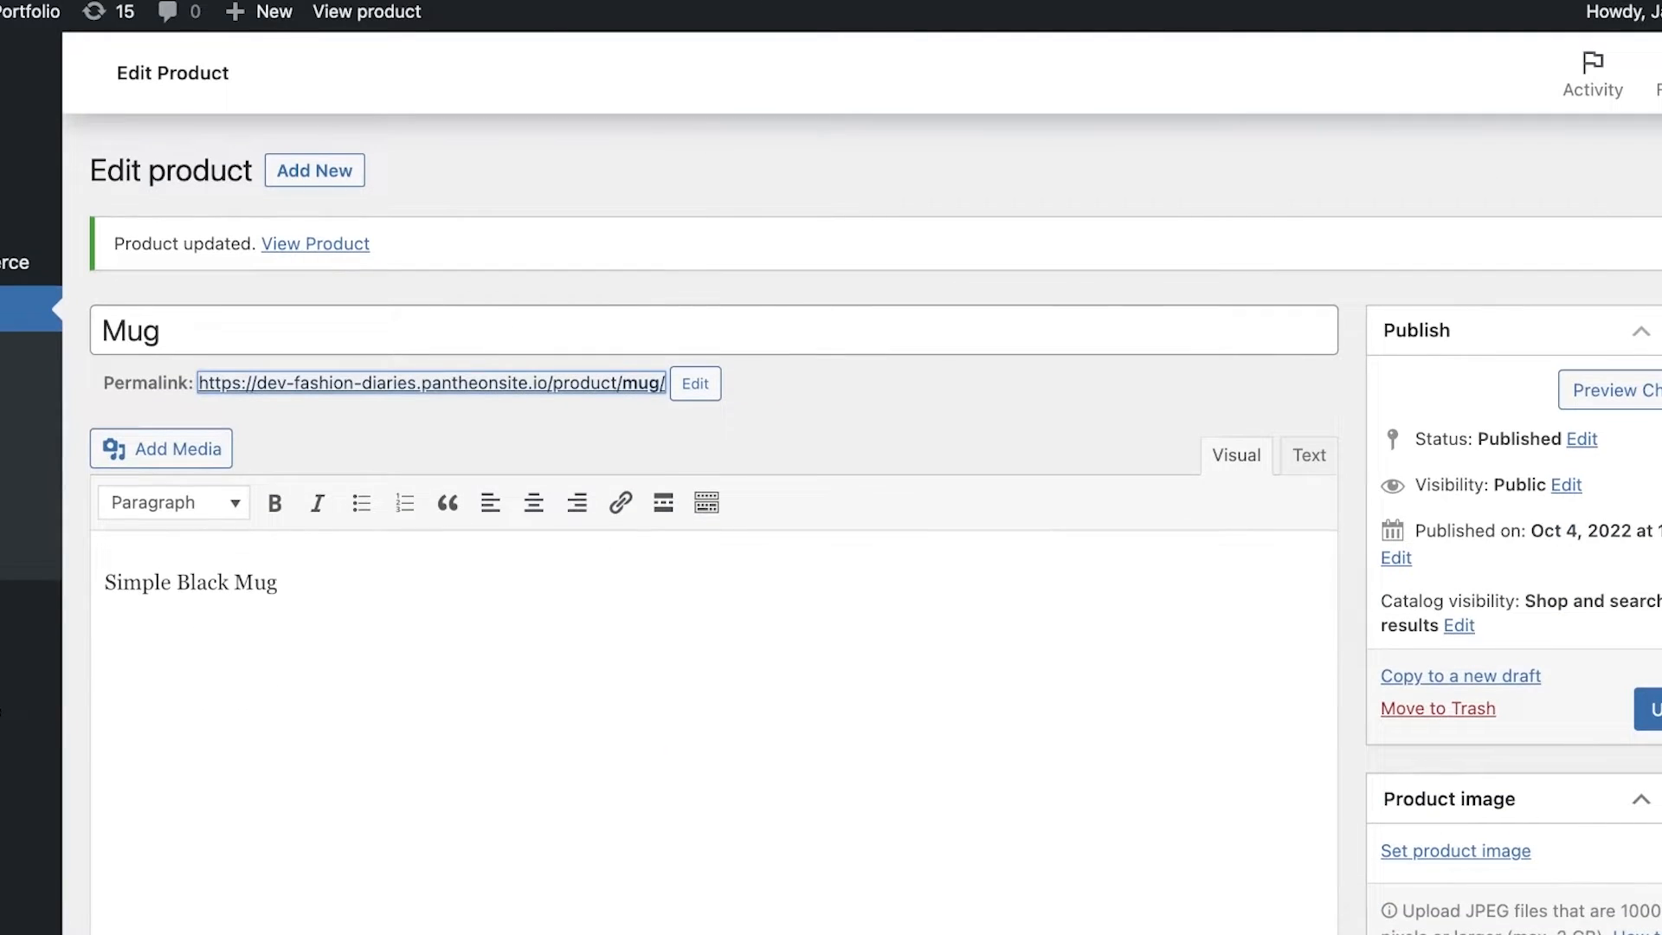
pyautogui.scroll(-8, 868, 419)
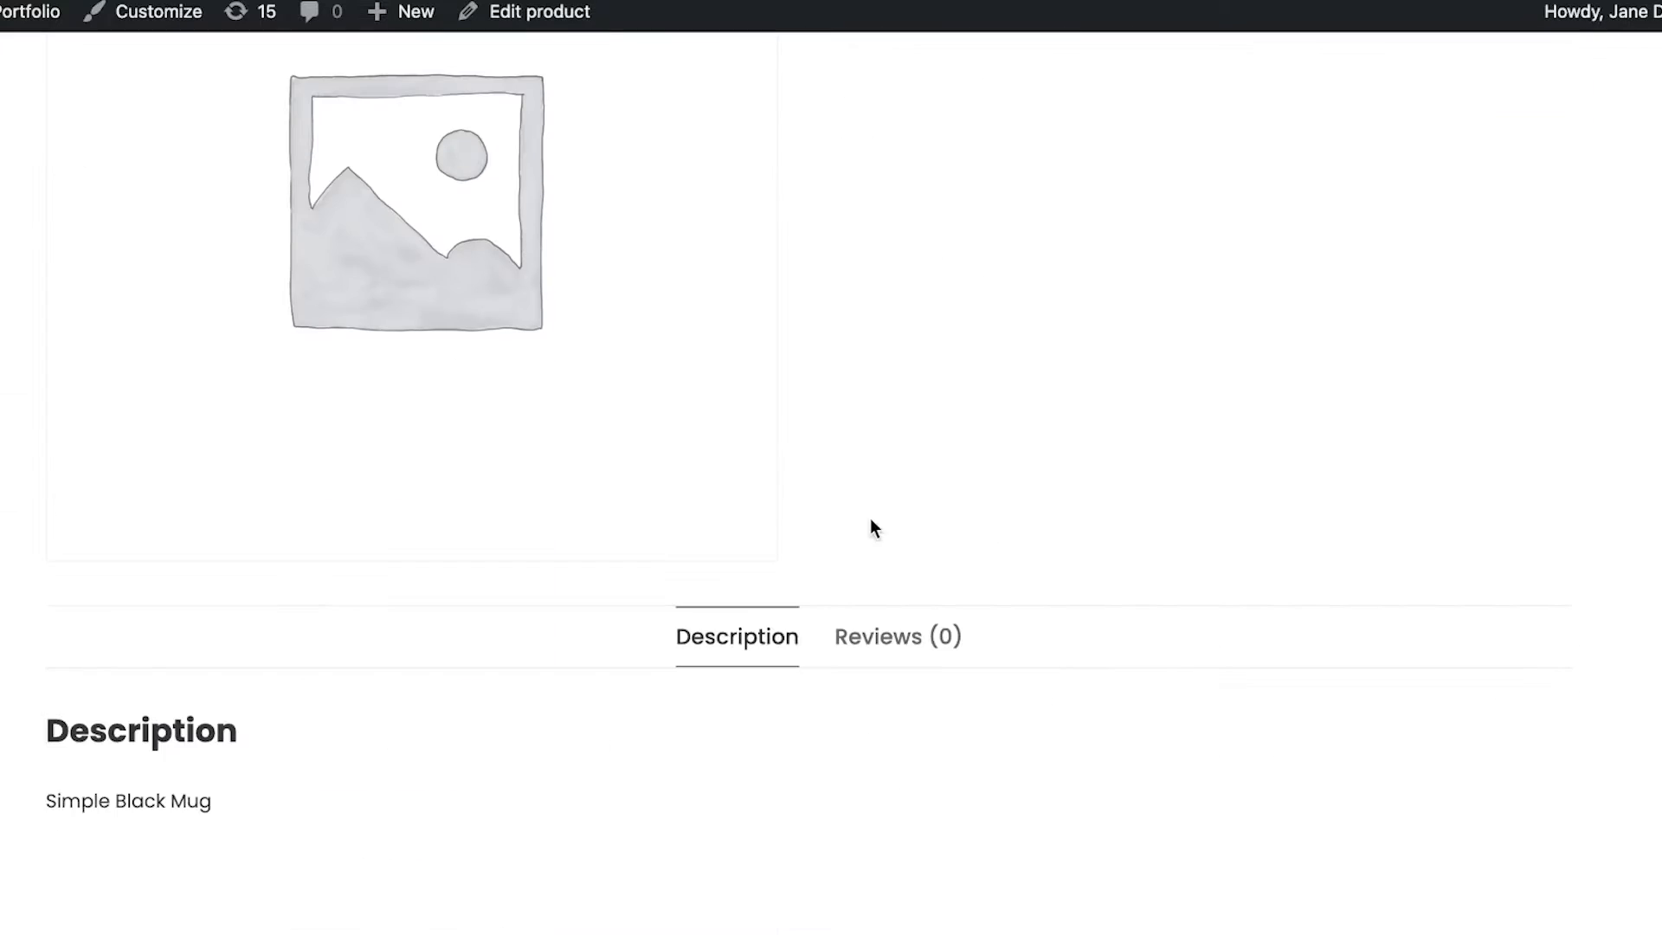
pyautogui.scroll(8, 482, 449)
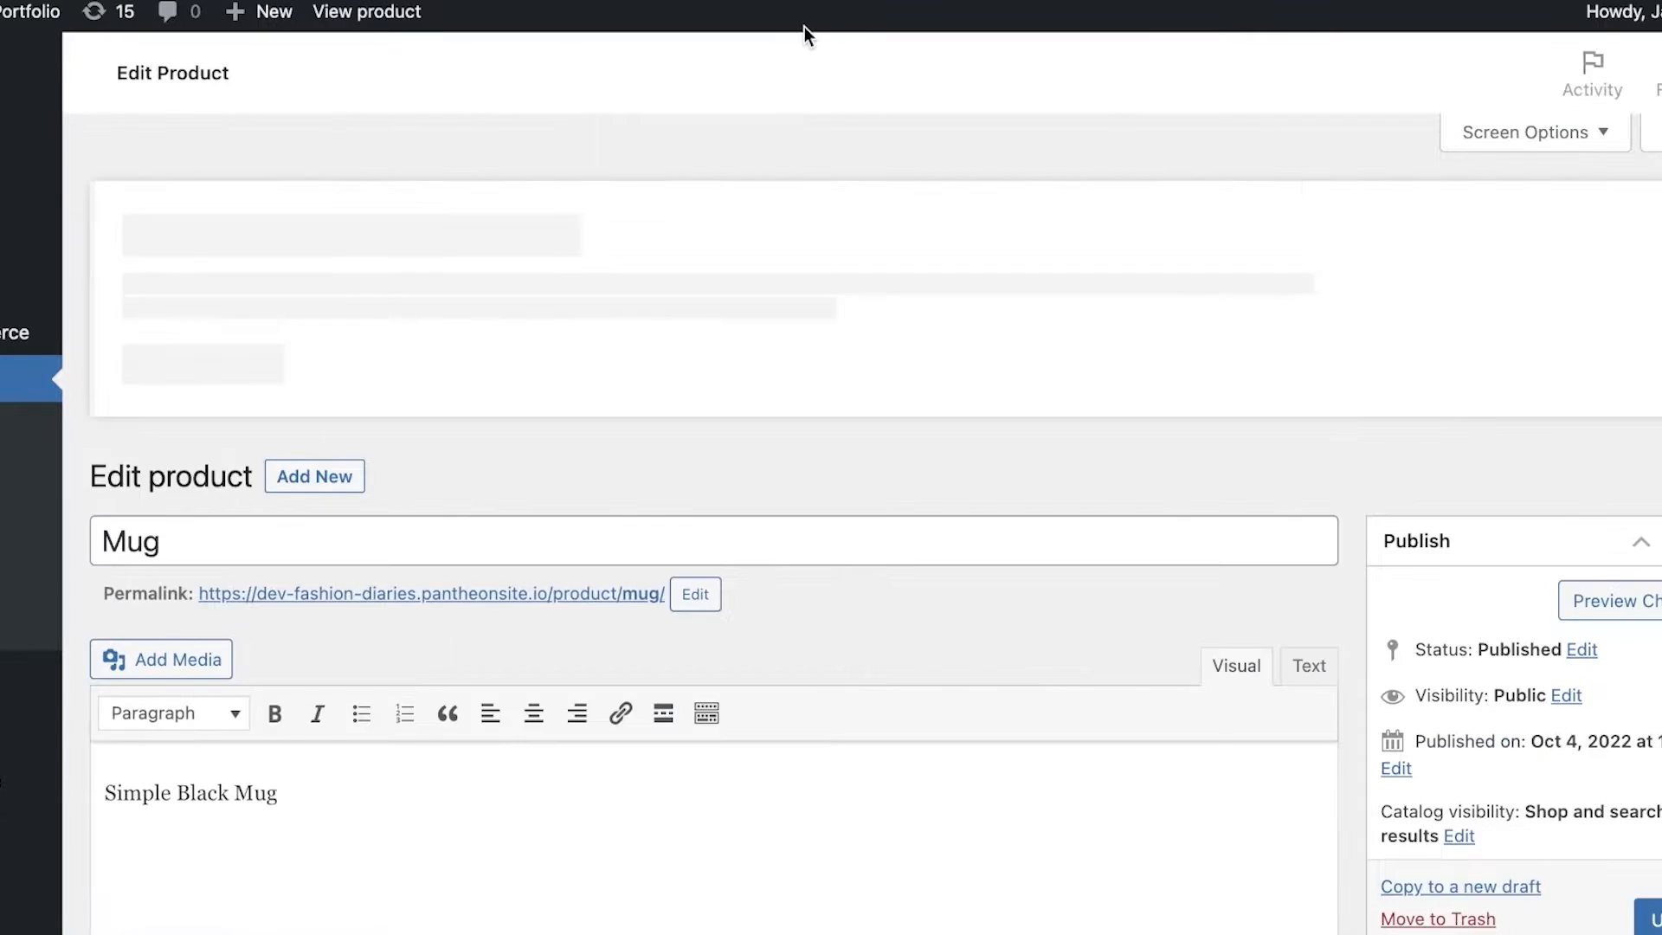
# Step: Return to editing the Mug and examine its general product data, including the price settings
pyautogui.scroll(-5, 680, 227)
pyautogui.scroll(-8, 679, 227)
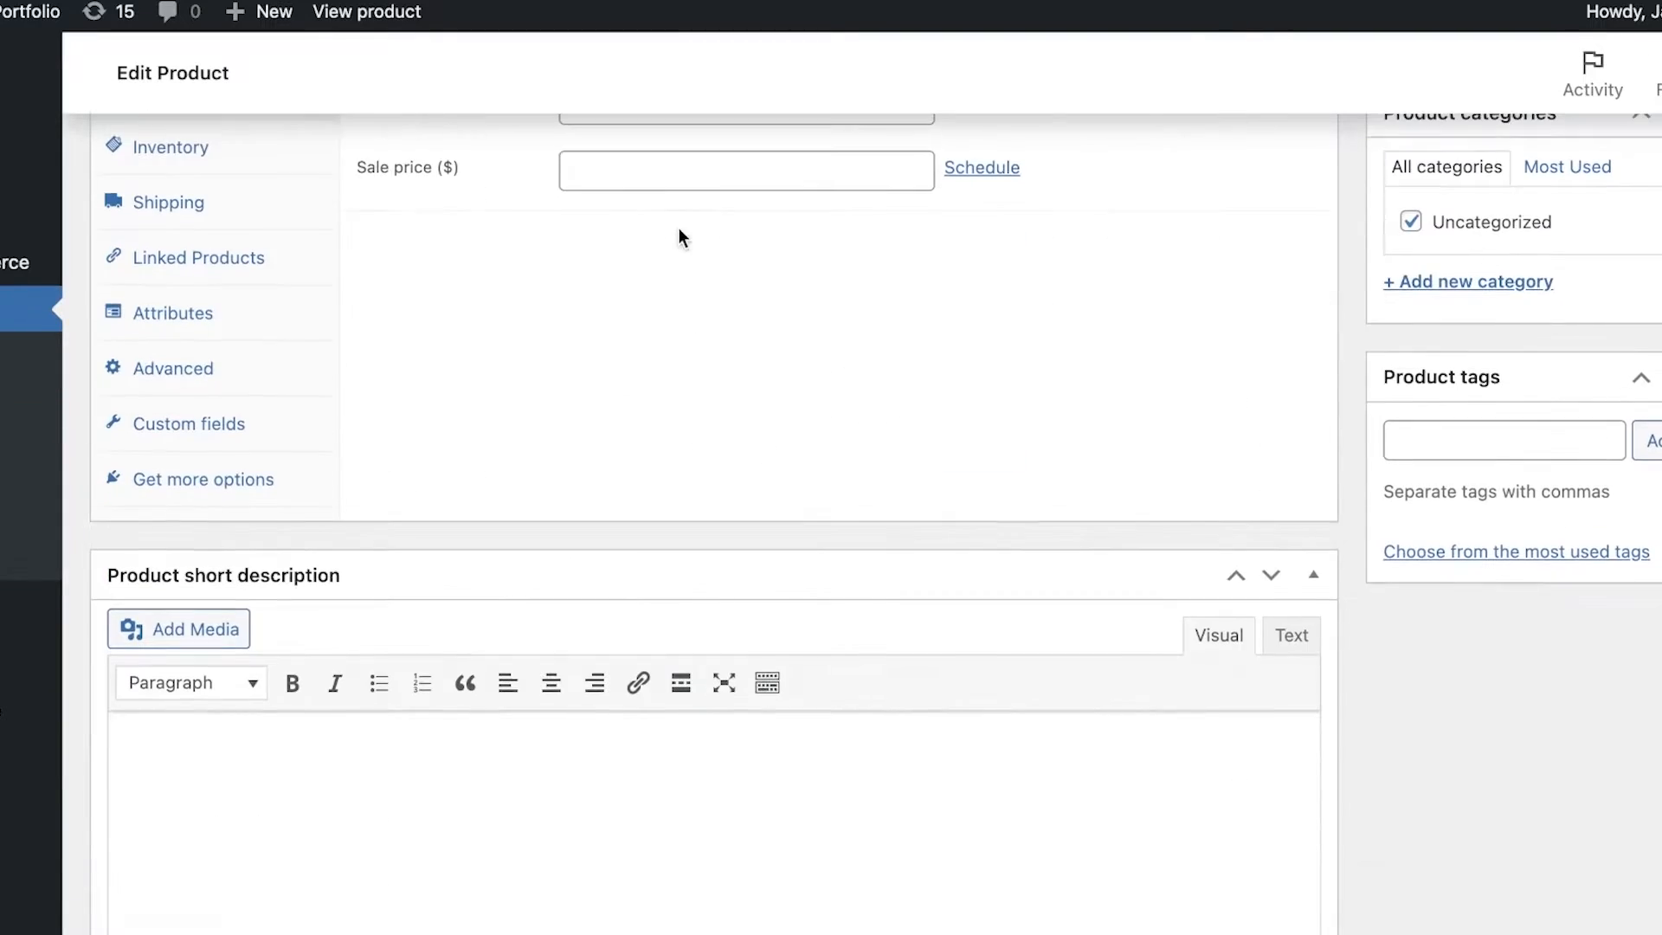
pyautogui.scroll(7, 583, 338)
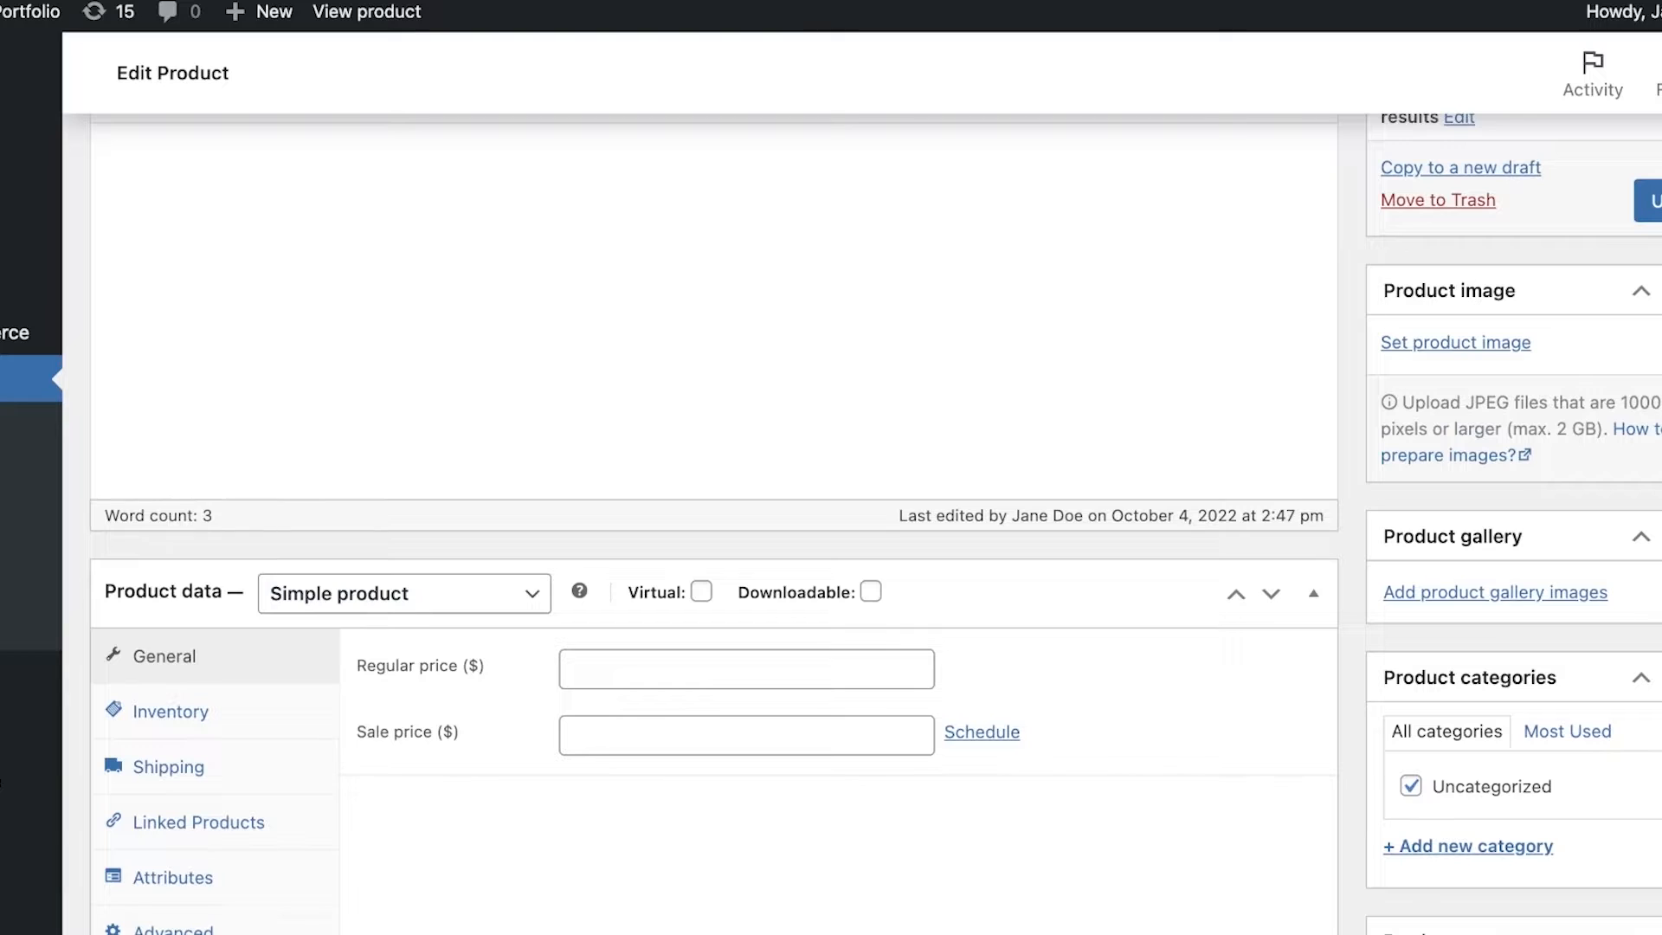
pyautogui.scroll(6, 714, 346)
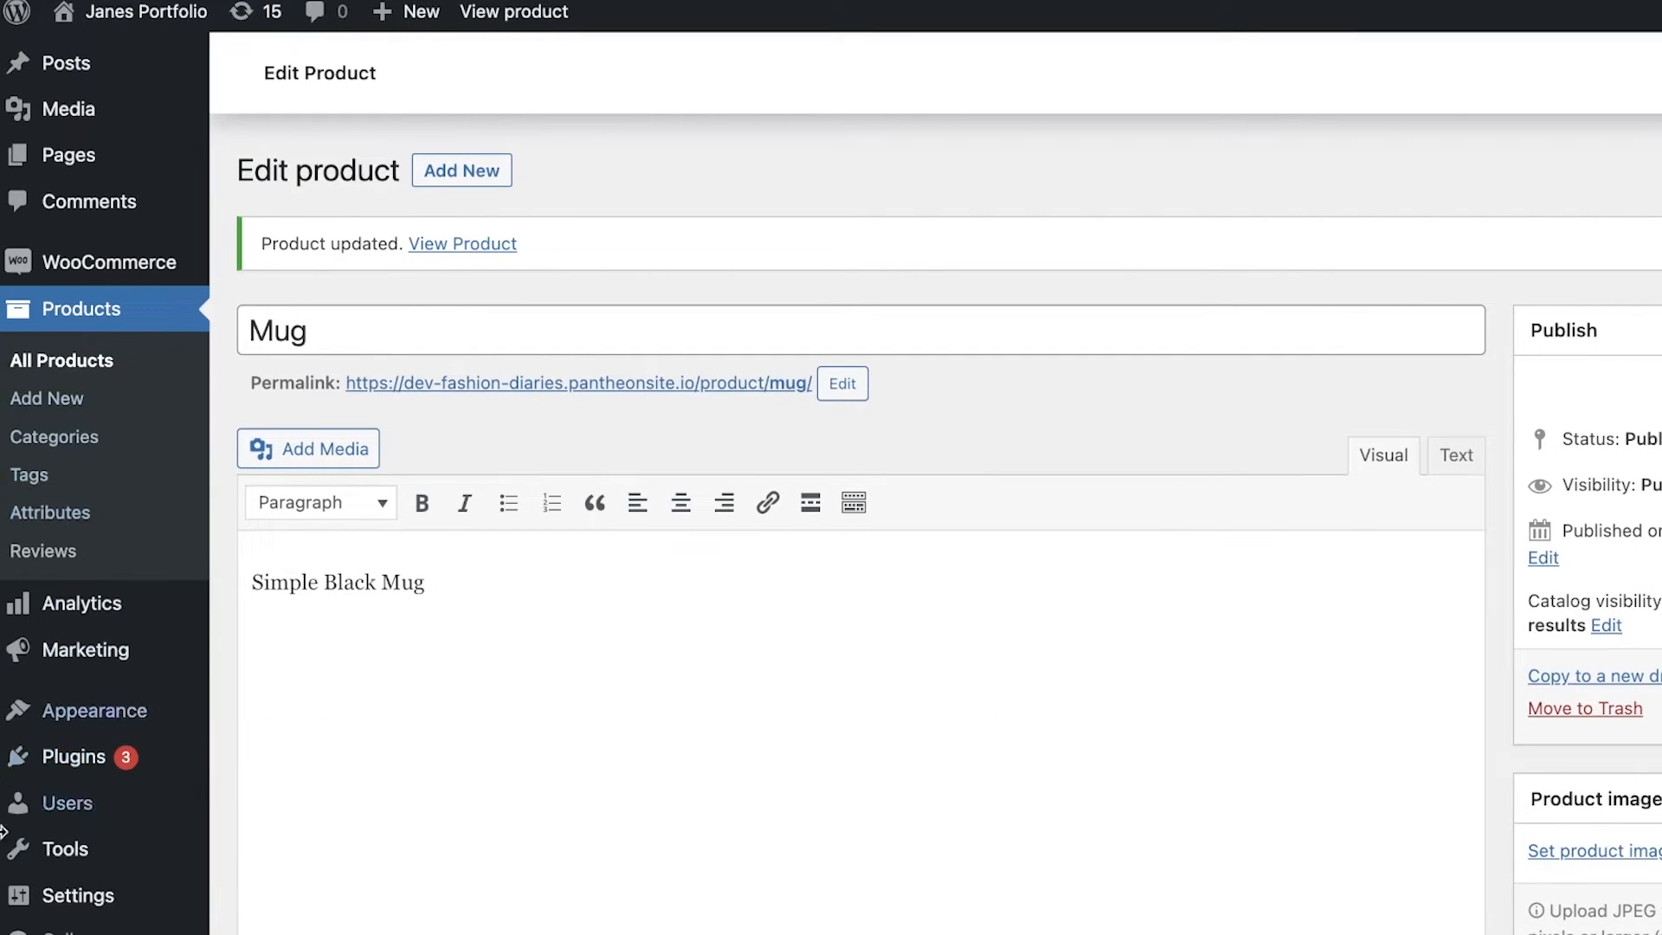
pyautogui.scroll(-6, 80, 589)
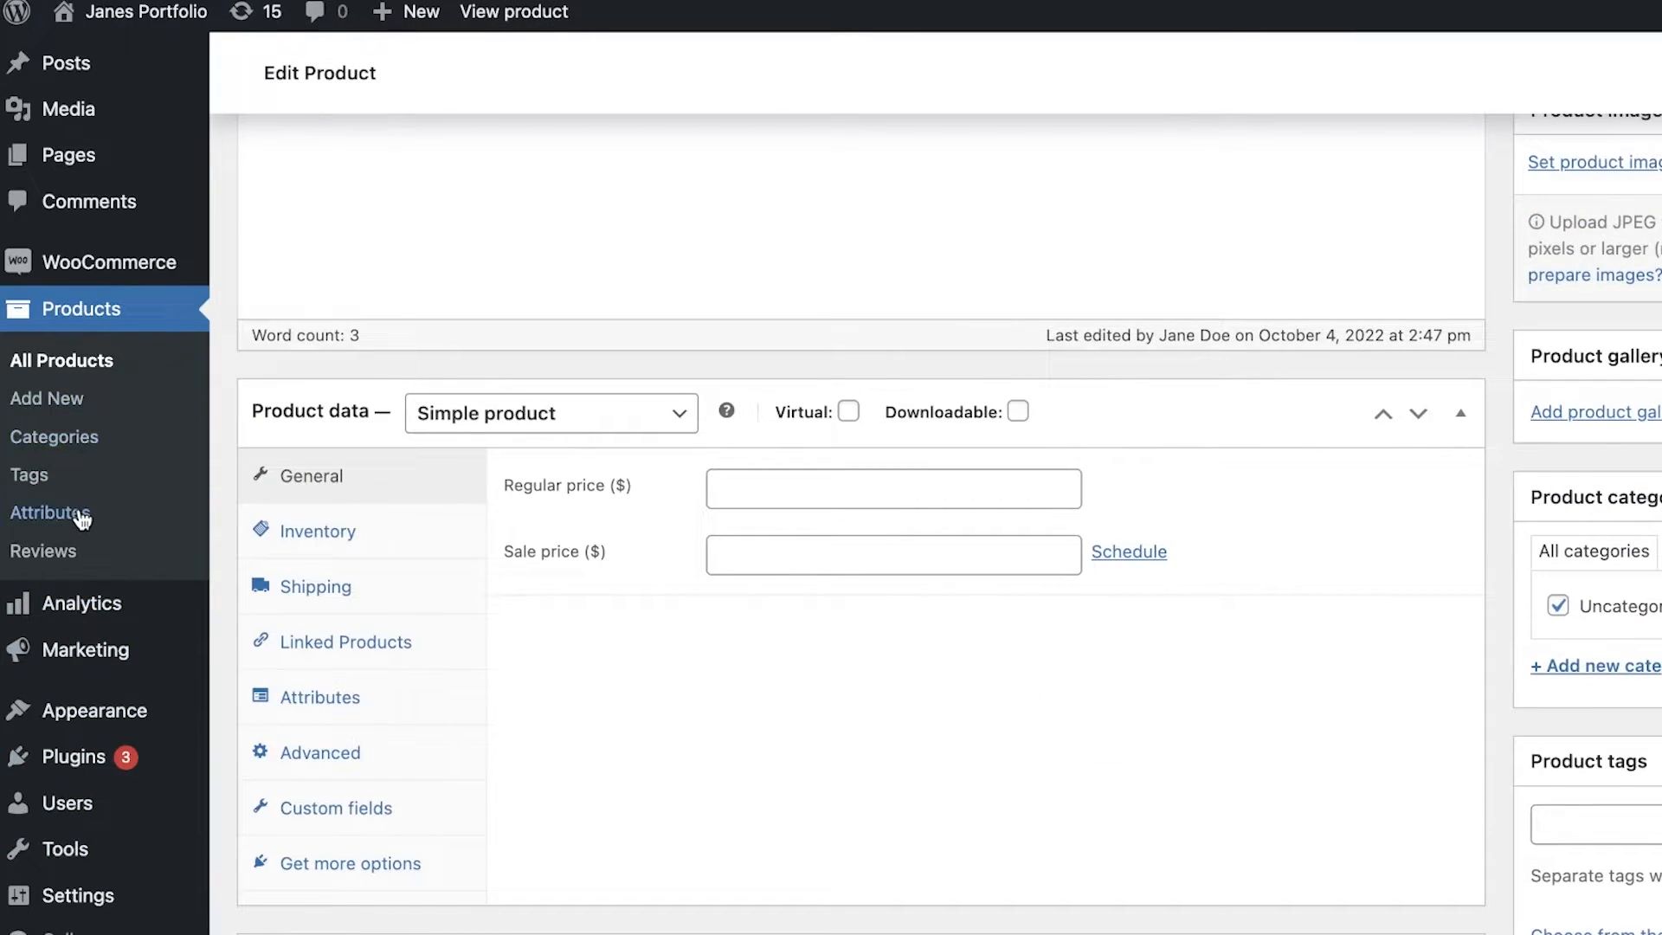
# Step: Examine the list of installed plugins and browse the featured and most popular WooCommerce extensions
pyautogui.click(84, 760)
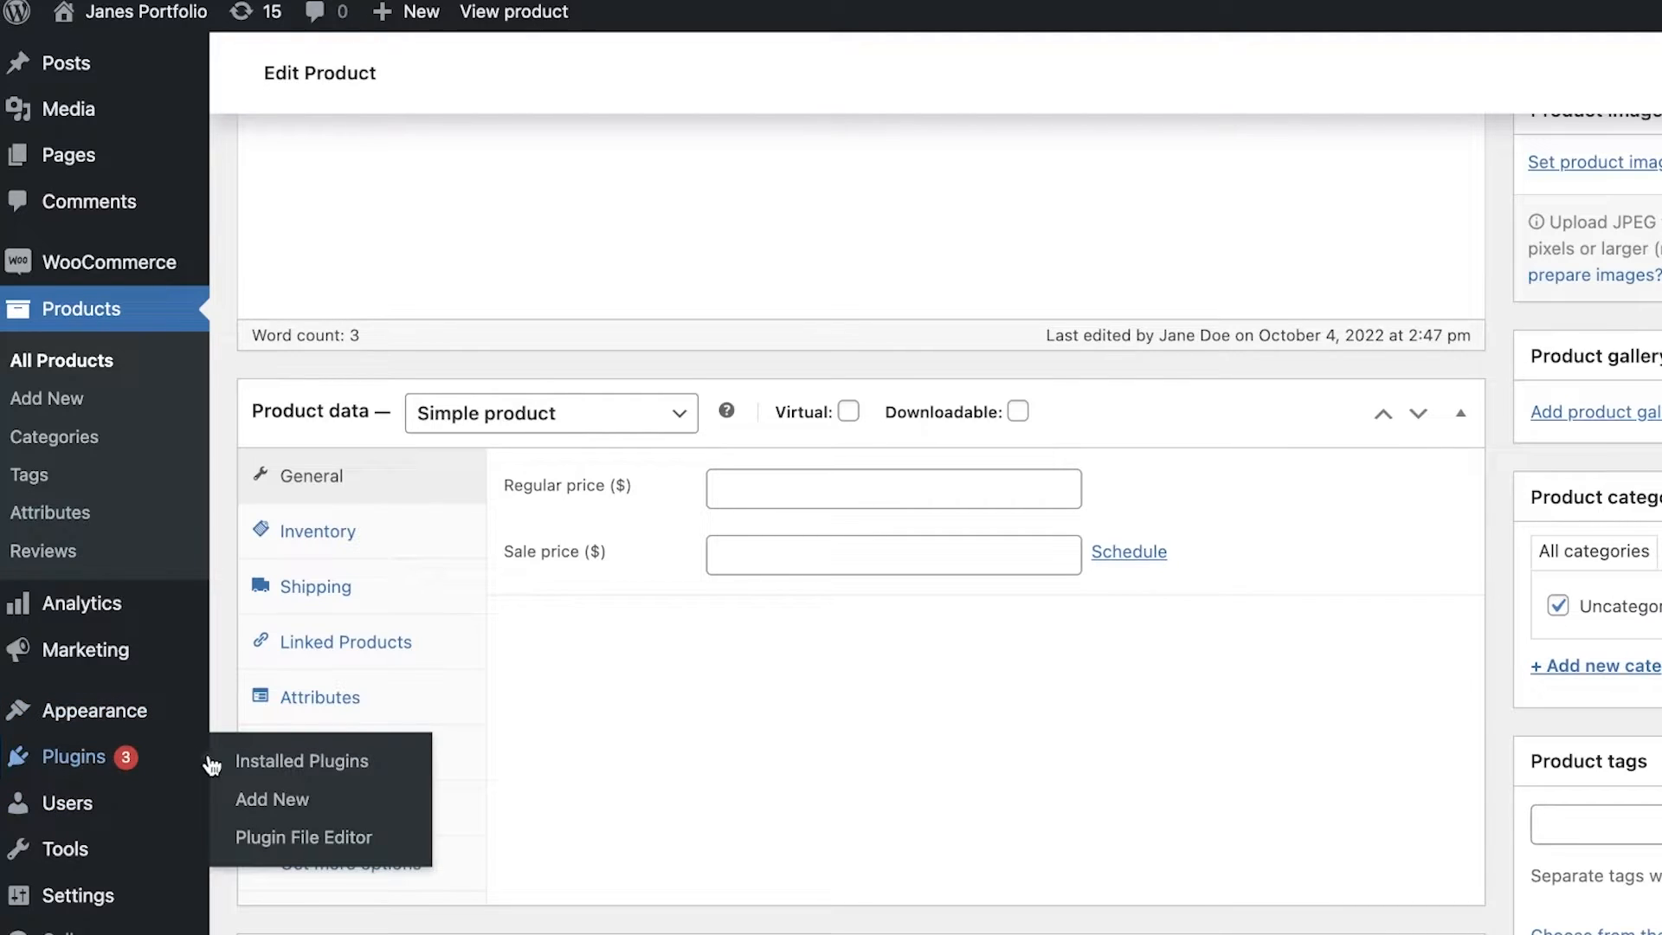
pyautogui.scroll(-1, 789, 528)
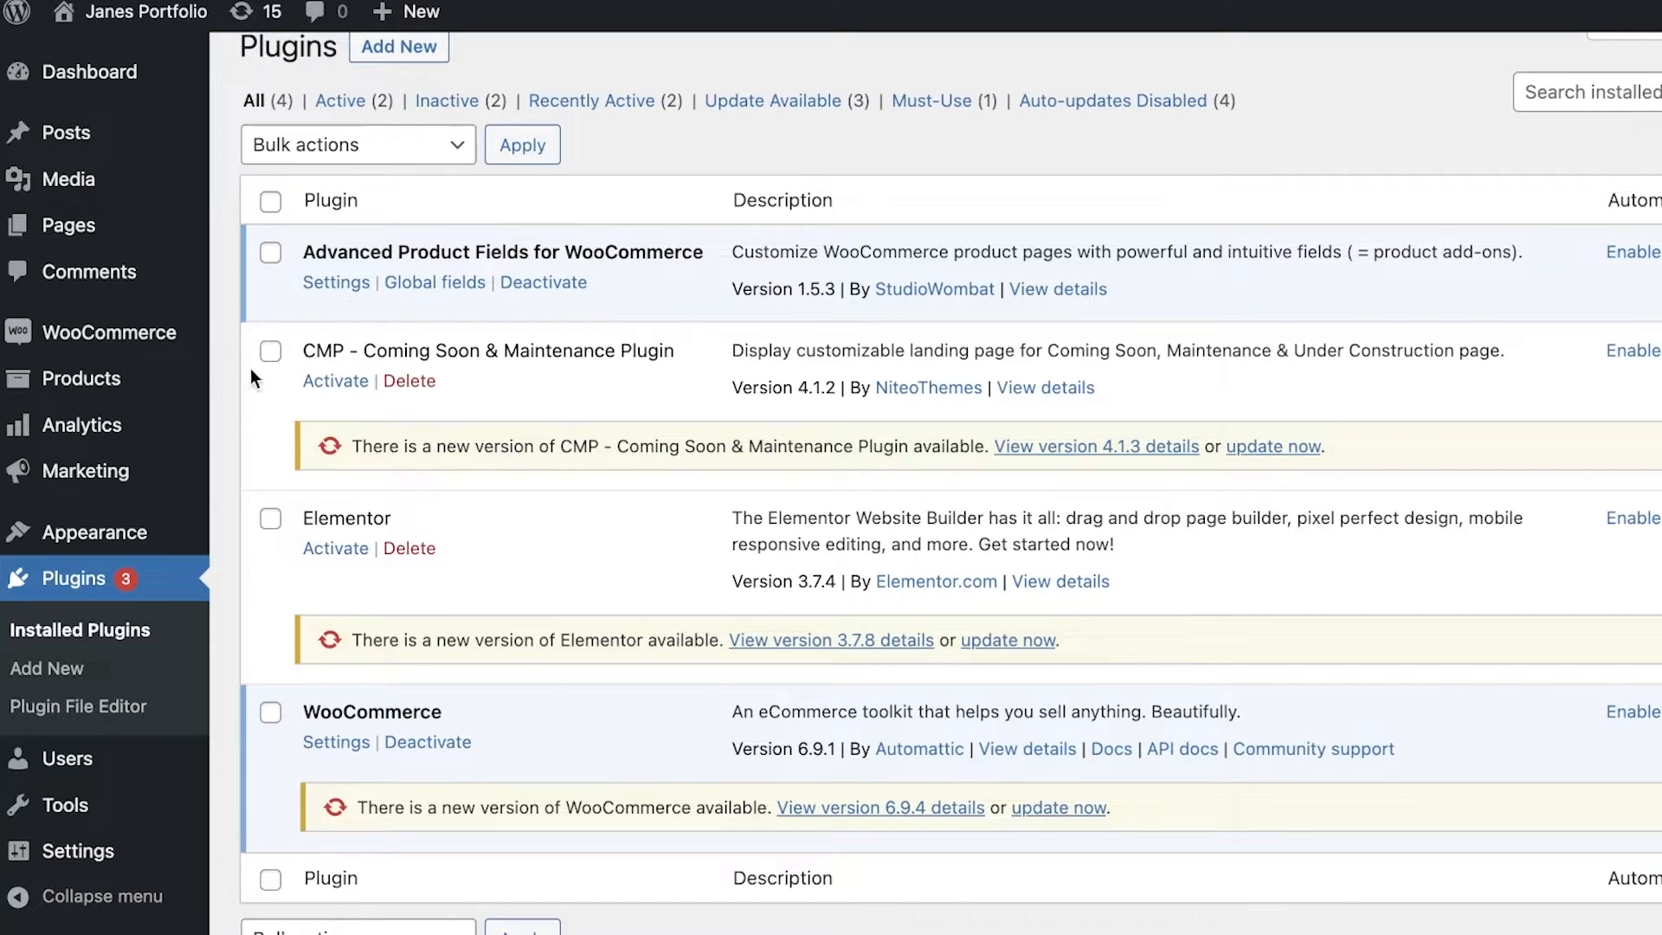
pyautogui.click(165, 335)
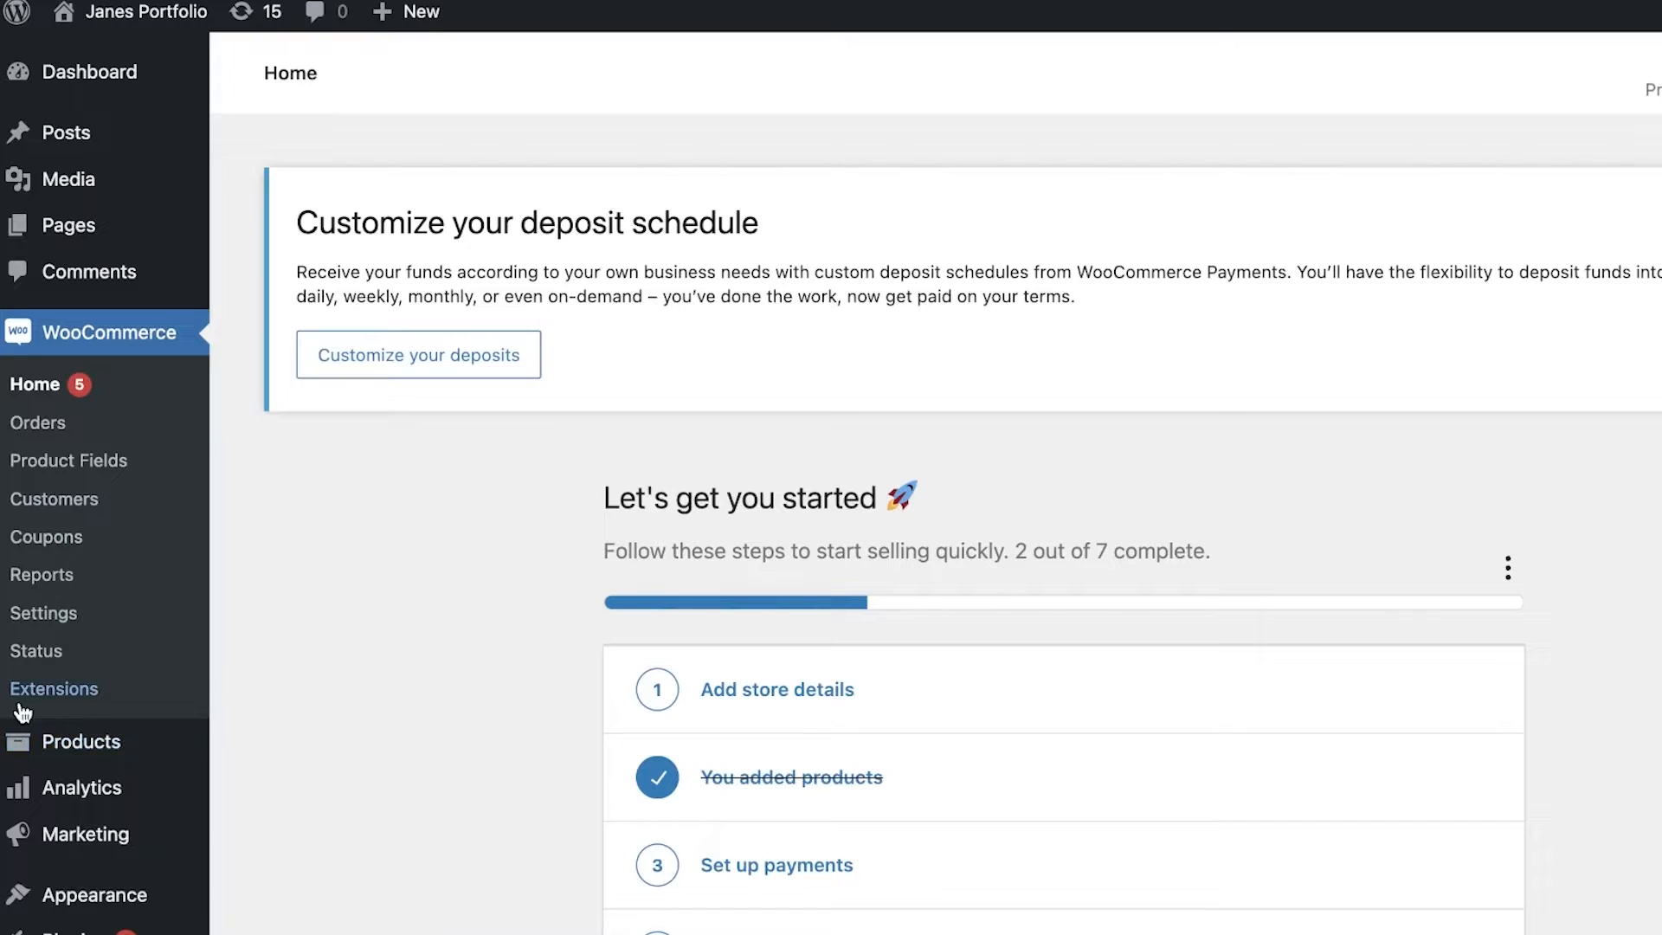
pyautogui.click(18, 698)
pyautogui.scroll(-4, 733, 578)
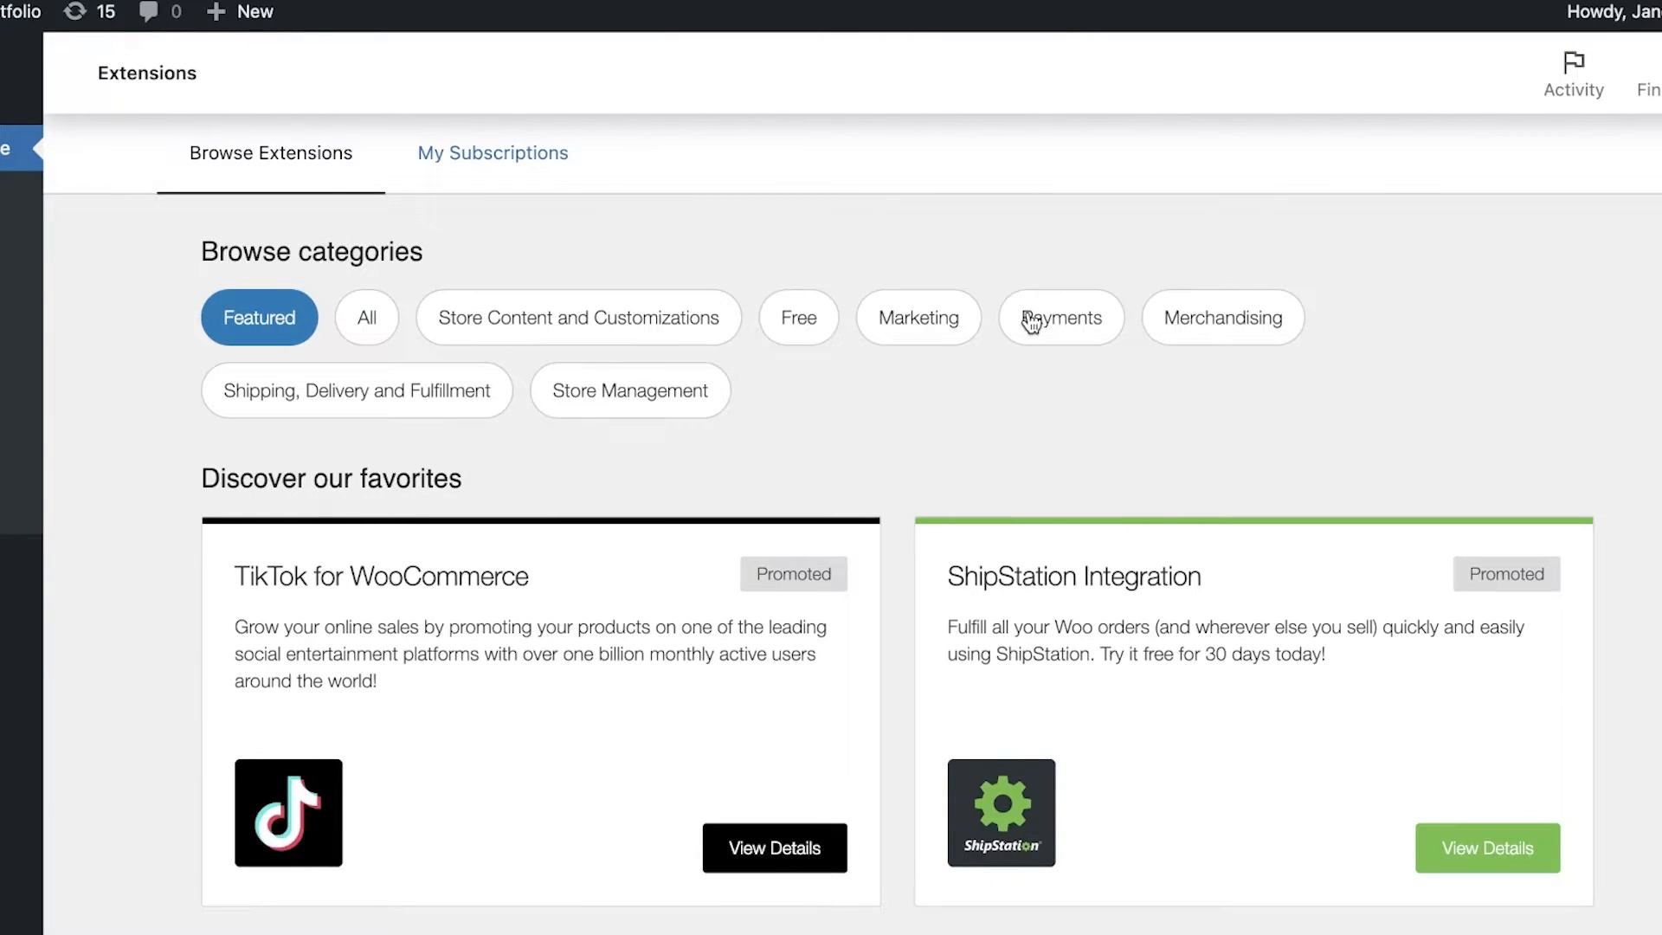
pyautogui.scroll(-14, 1062, 414)
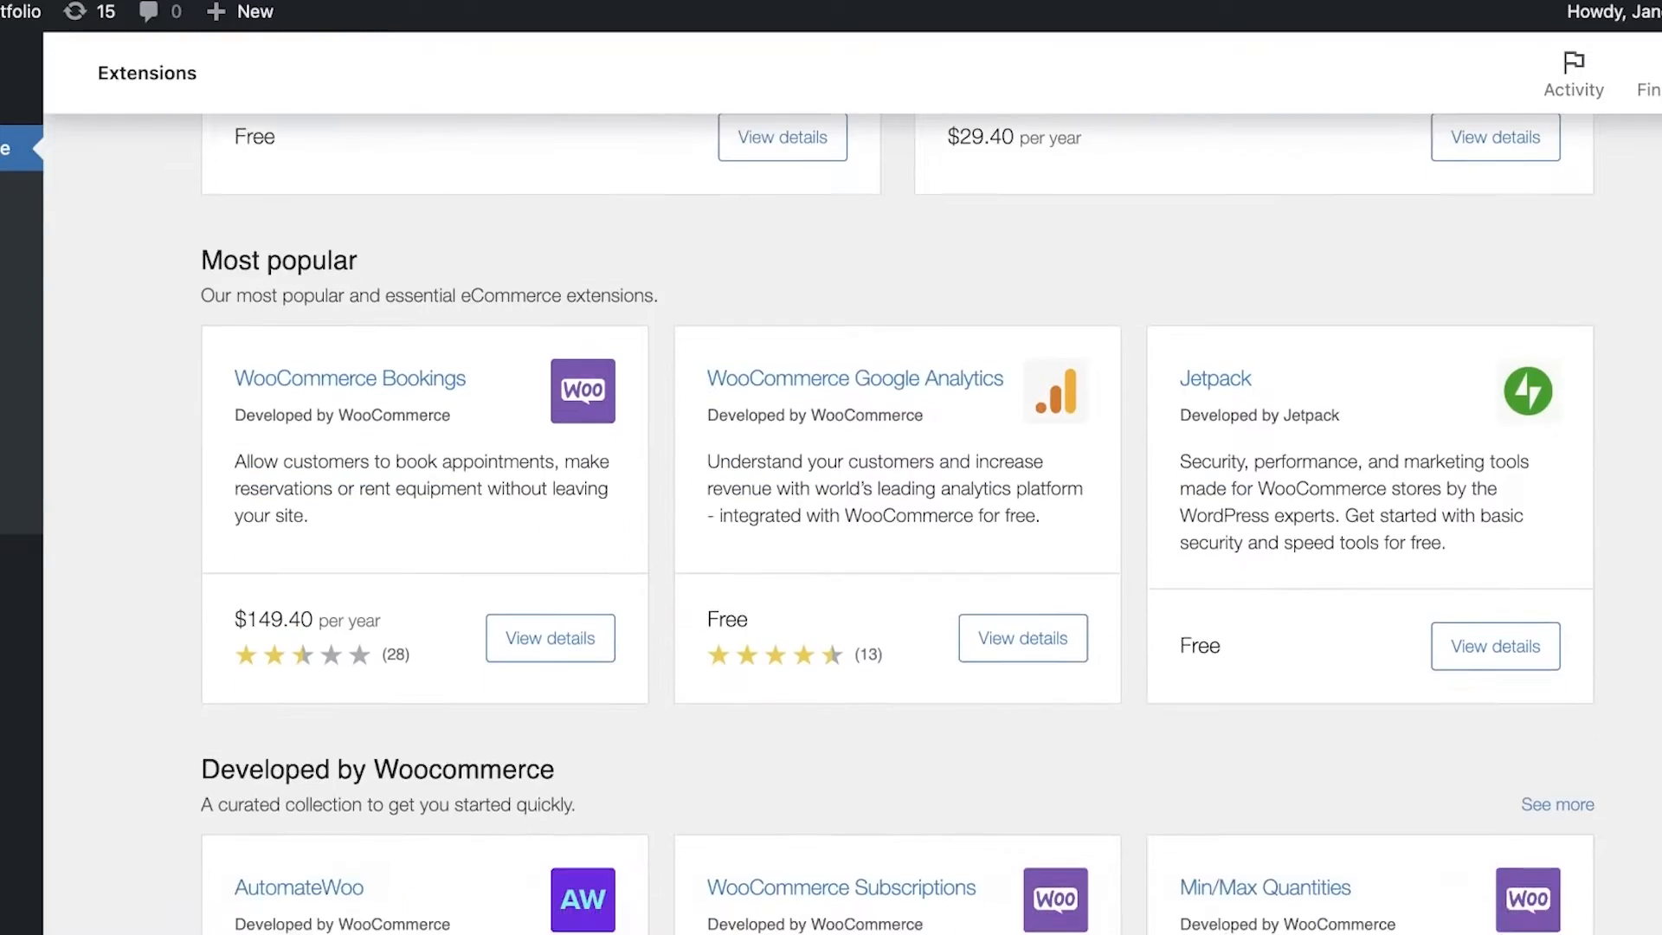
# Step: Browse the WooCommerce-developed extensions and the shipping solutions on the Extensions page
pyautogui.scroll(-14, 897, 519)
pyautogui.scroll(4, 897, 519)
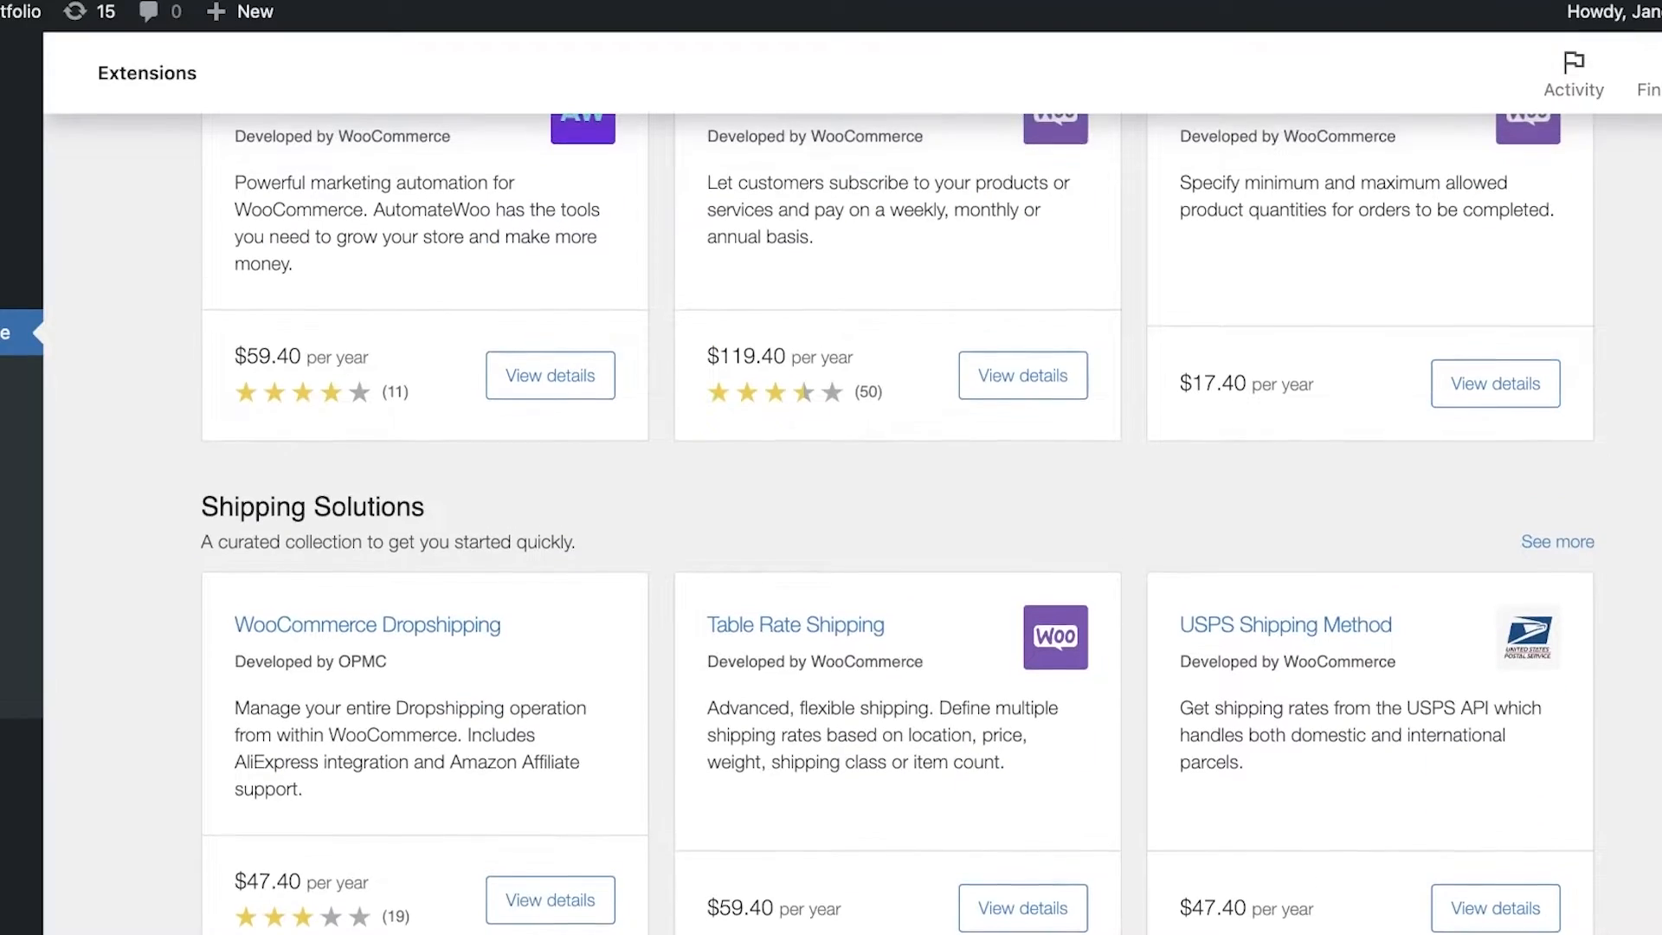
pyautogui.scroll(3, 130, 322)
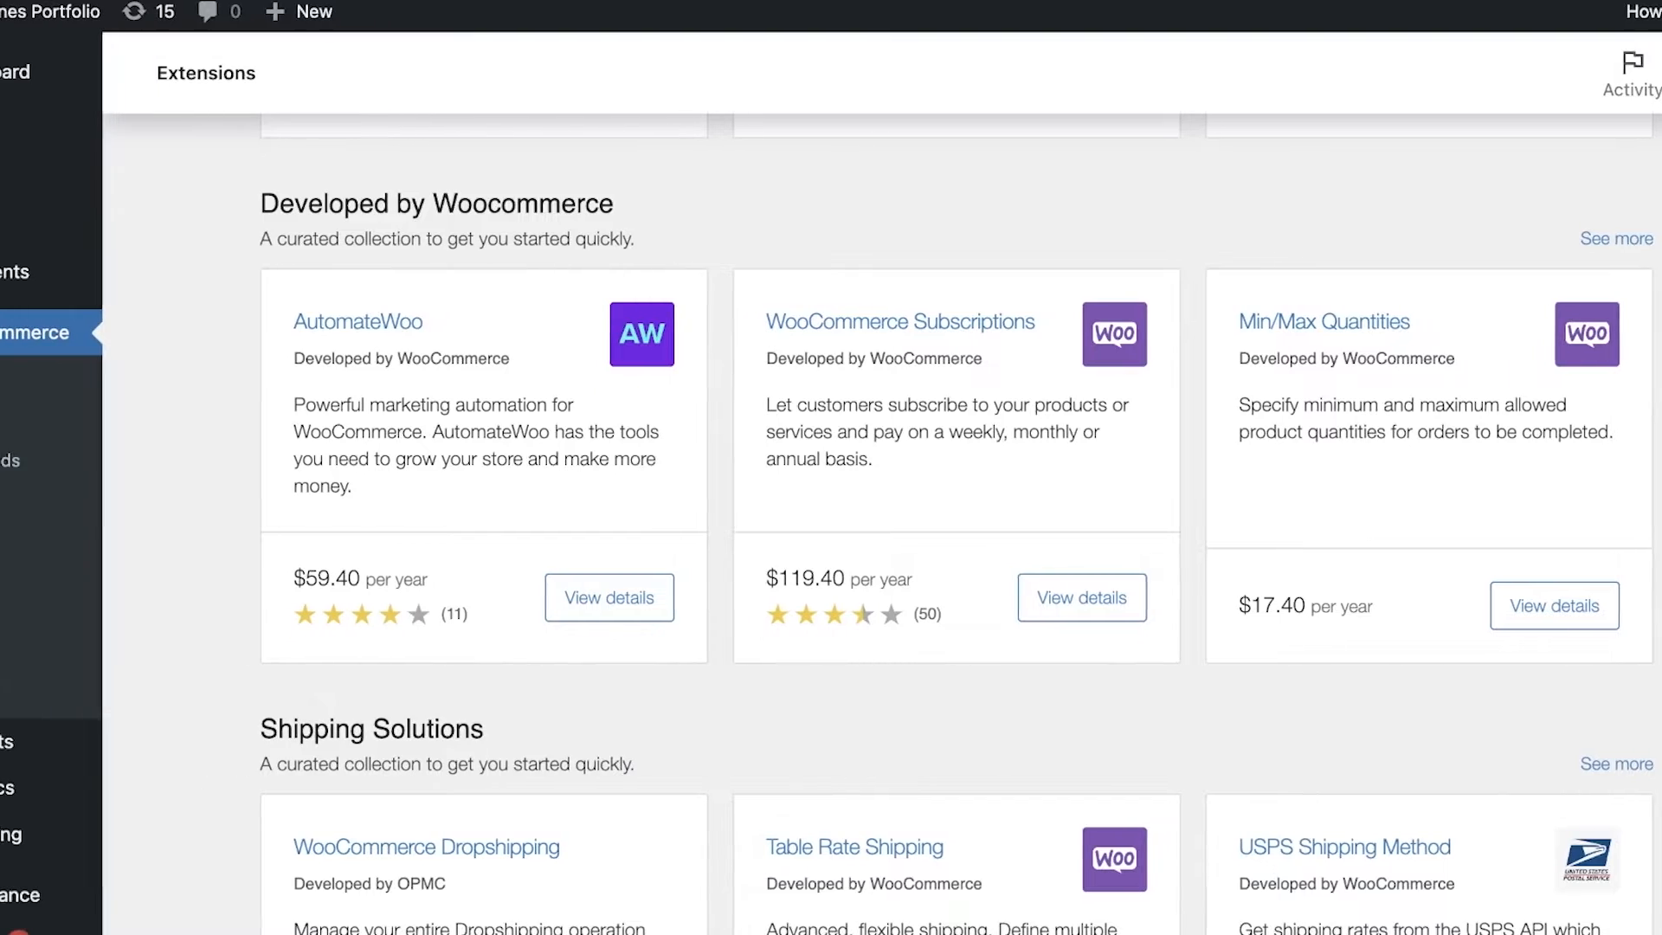
# Step: Go to the list of all products, start adding a new product and bring up its product data
pyautogui.moveTo(45, 747)
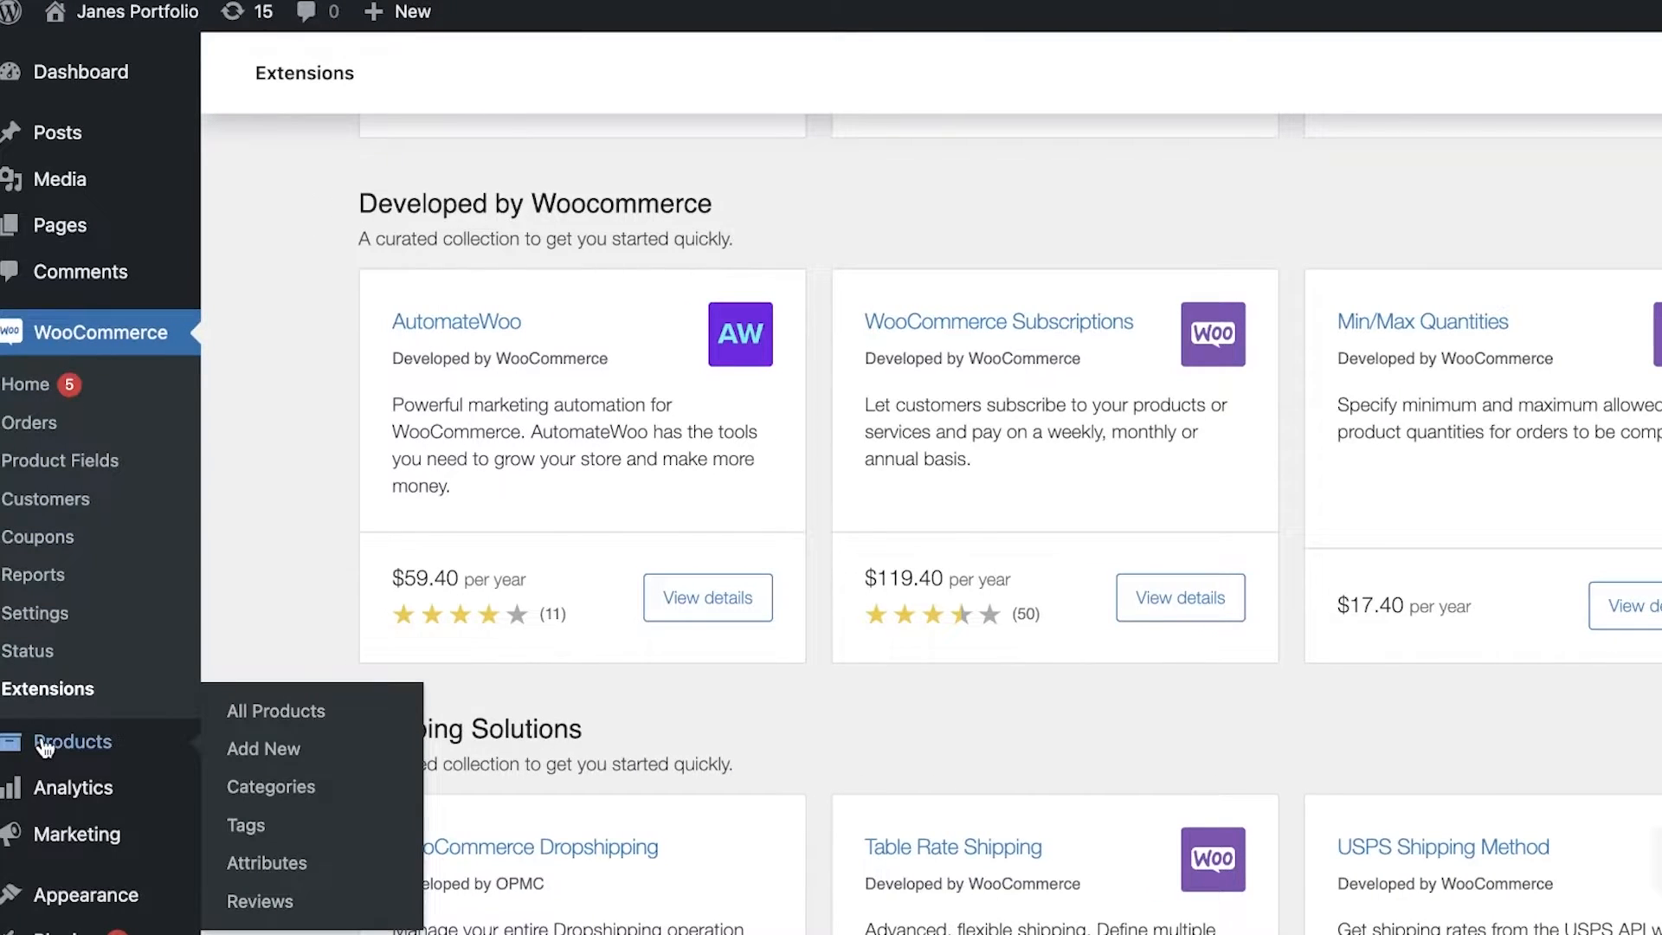
pyautogui.click(285, 744)
pyautogui.scroll(-1, 1114, 622)
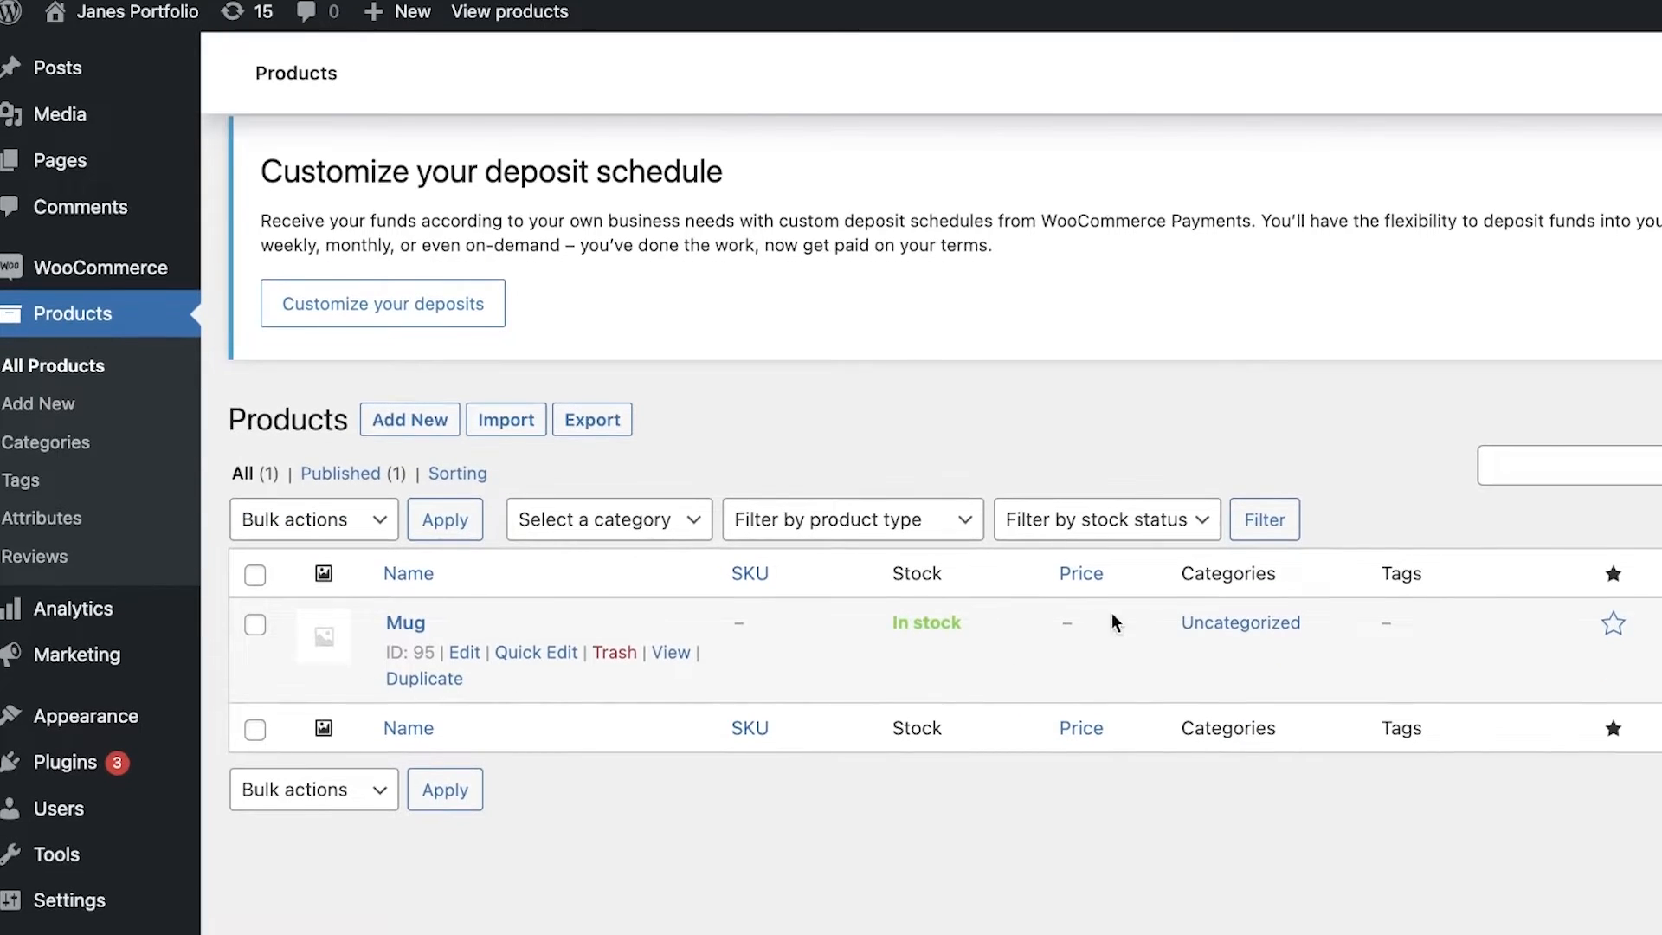
pyautogui.click(433, 424)
pyautogui.scroll(-7, 547, 406)
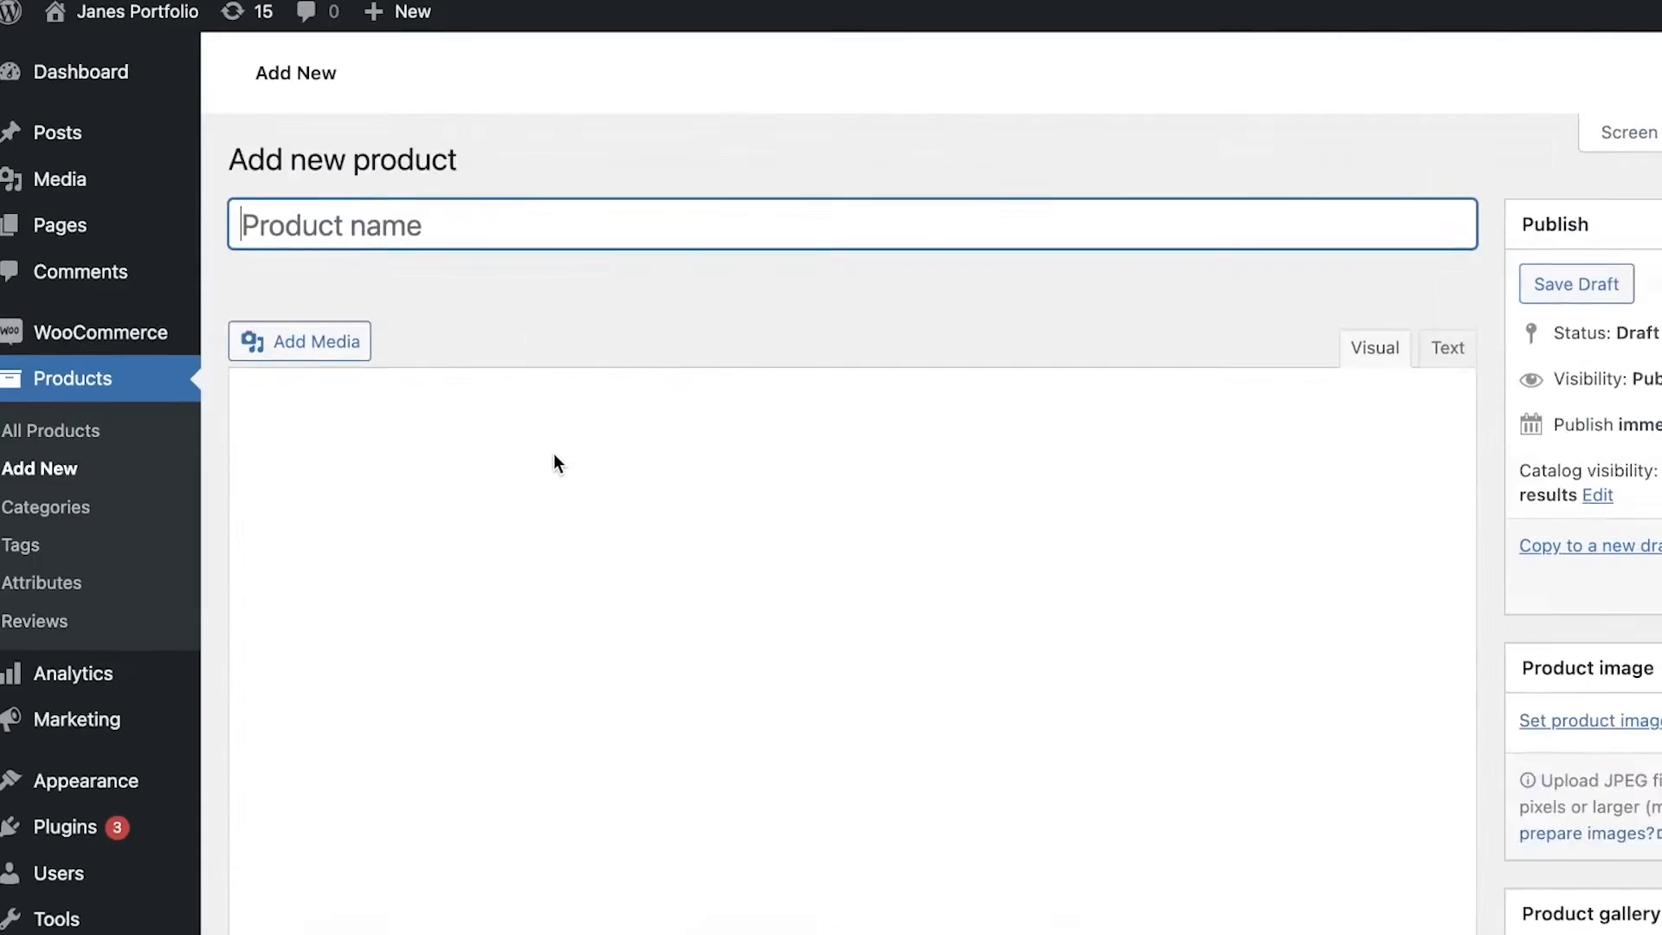
pyautogui.scroll(-4, 546, 464)
pyautogui.scroll(-5, 543, 469)
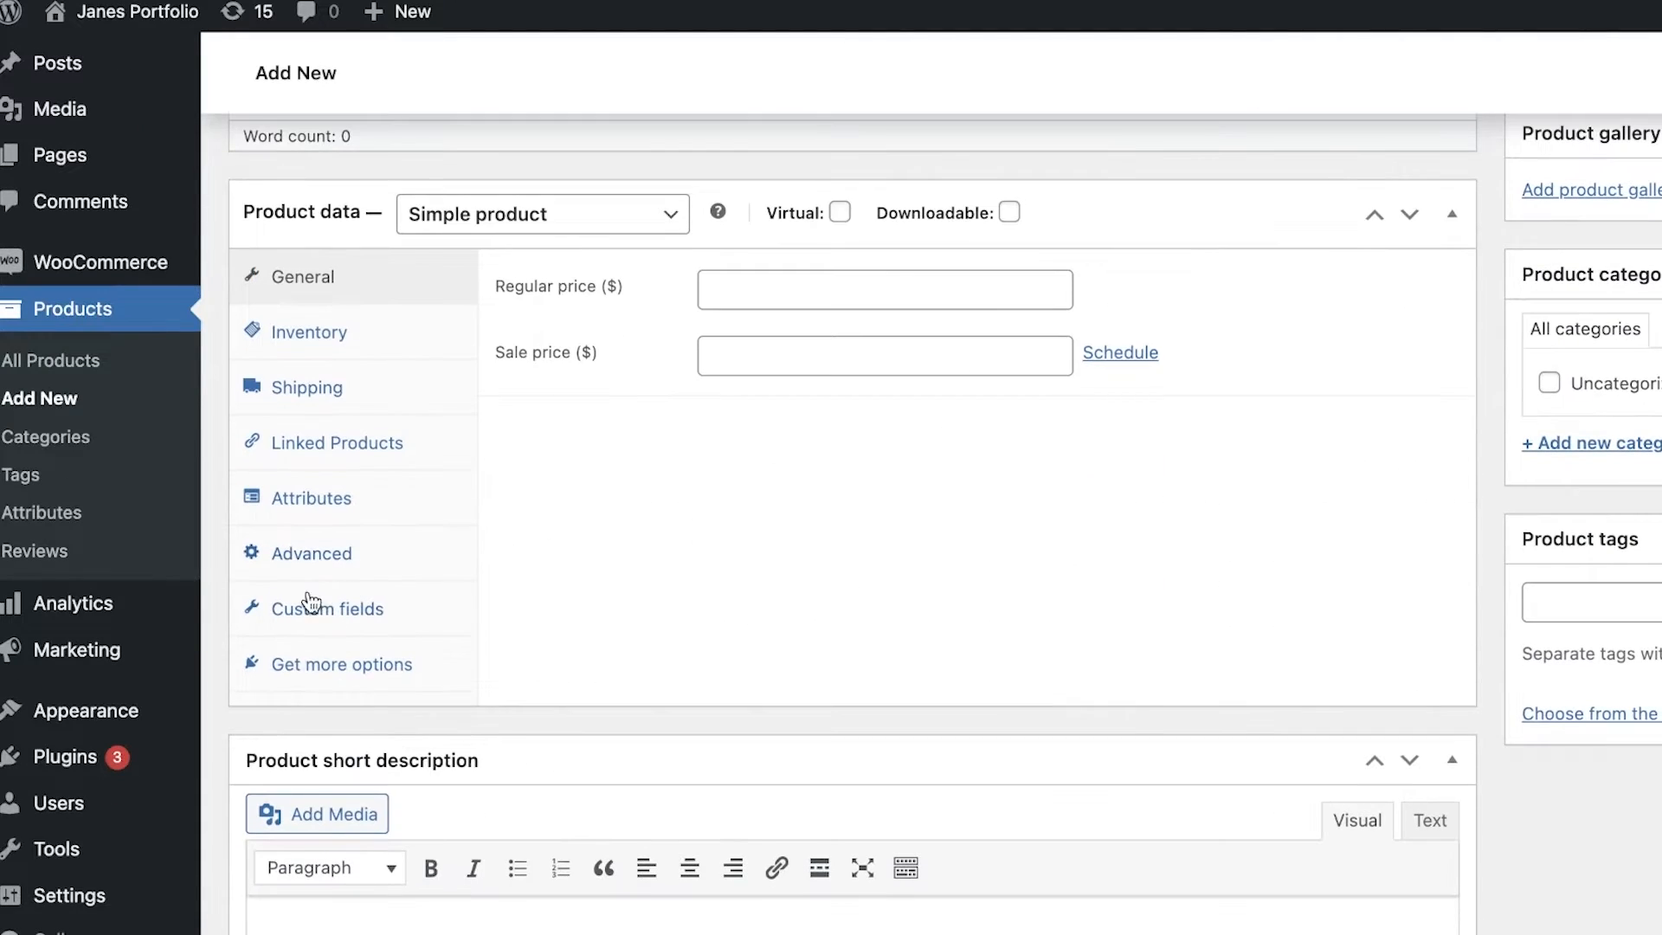
# Step: Examine the new product's custom fields settings, including the field group layout options
pyautogui.click(332, 543)
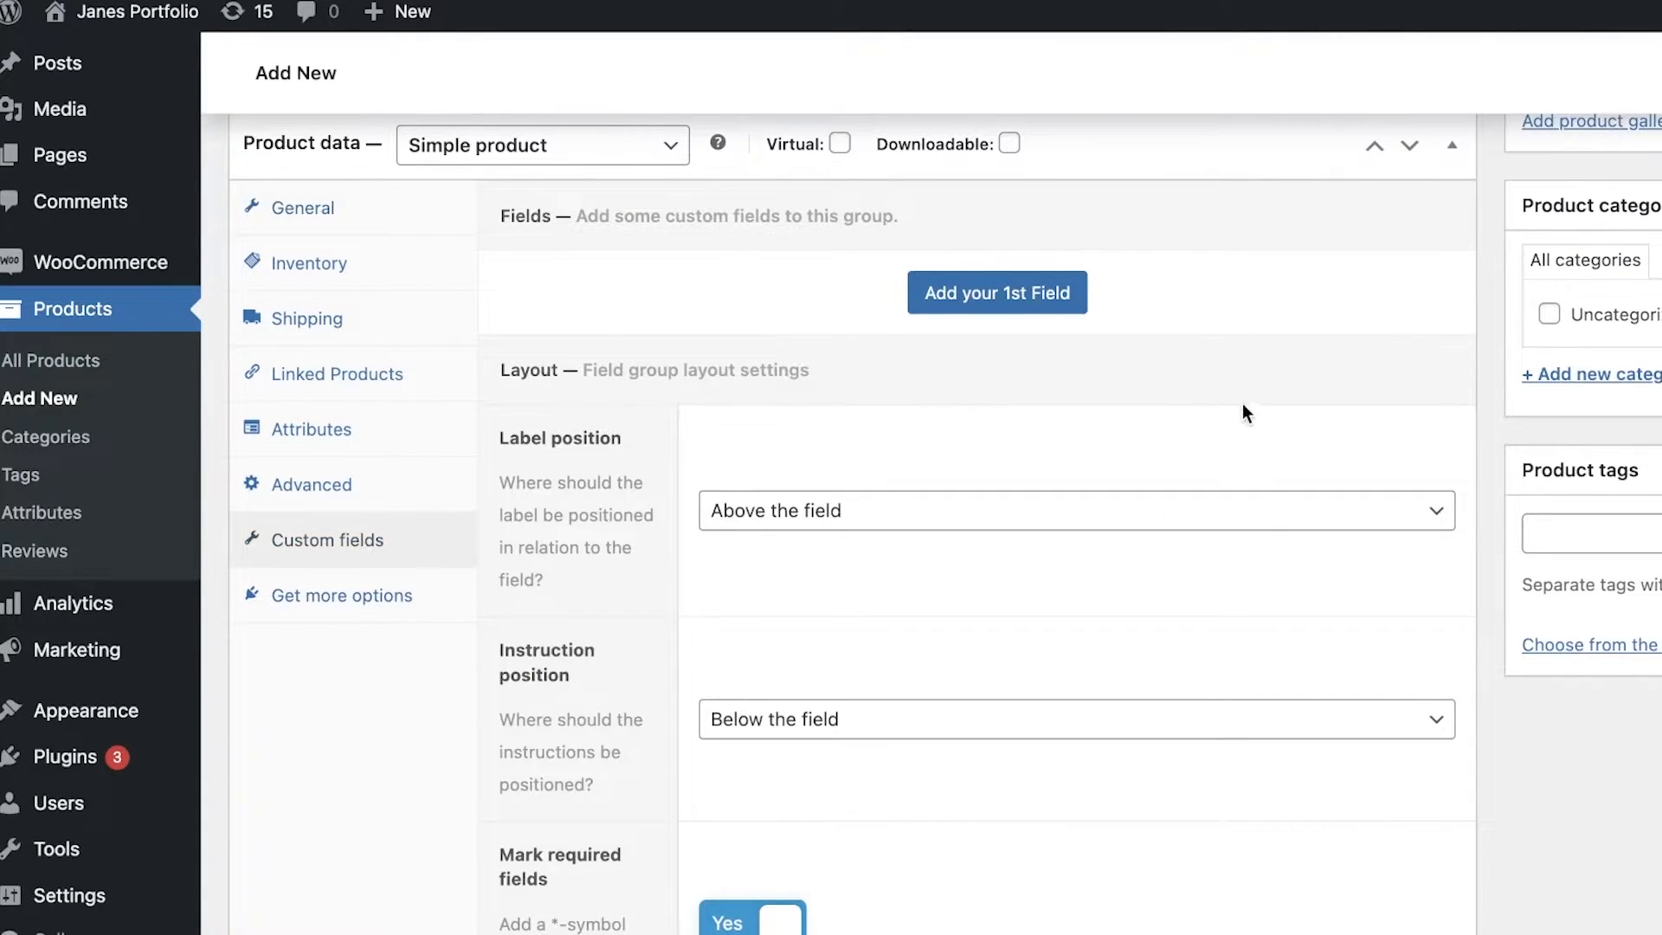
pyautogui.scroll(-3, 1028, 419)
pyautogui.scroll(6, 1057, 493)
pyautogui.scroll(-1, 1072, 554)
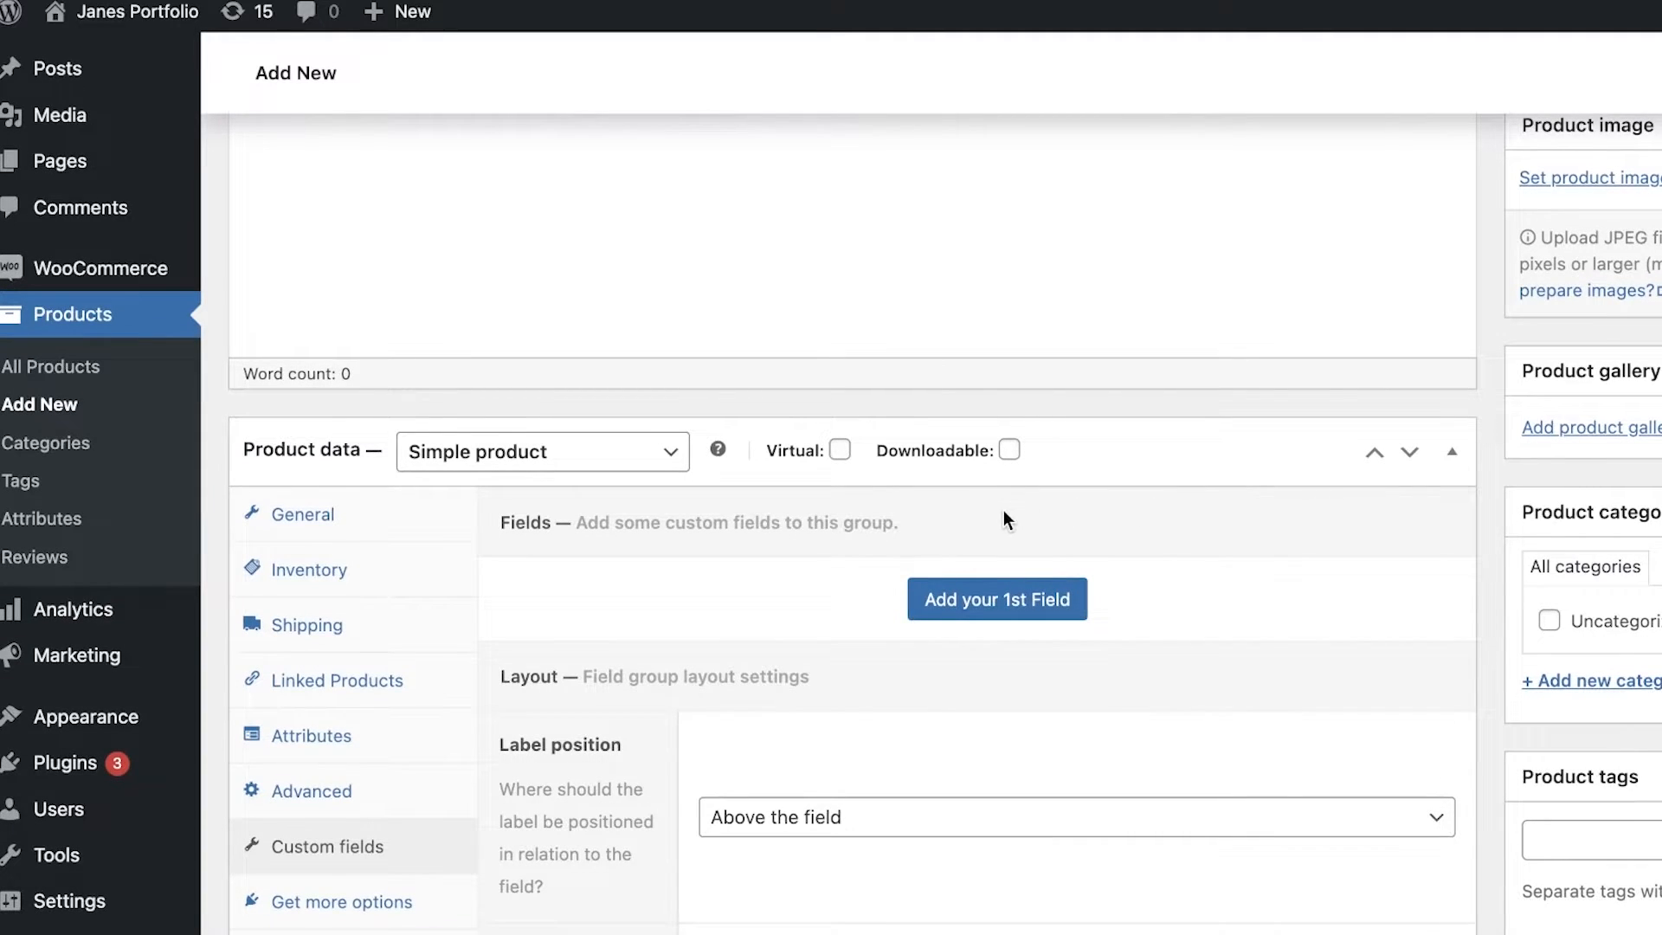
# Step: Check the product types available for the new product without changing the type, and review the required-field and product image settings
pyautogui.click(639, 452)
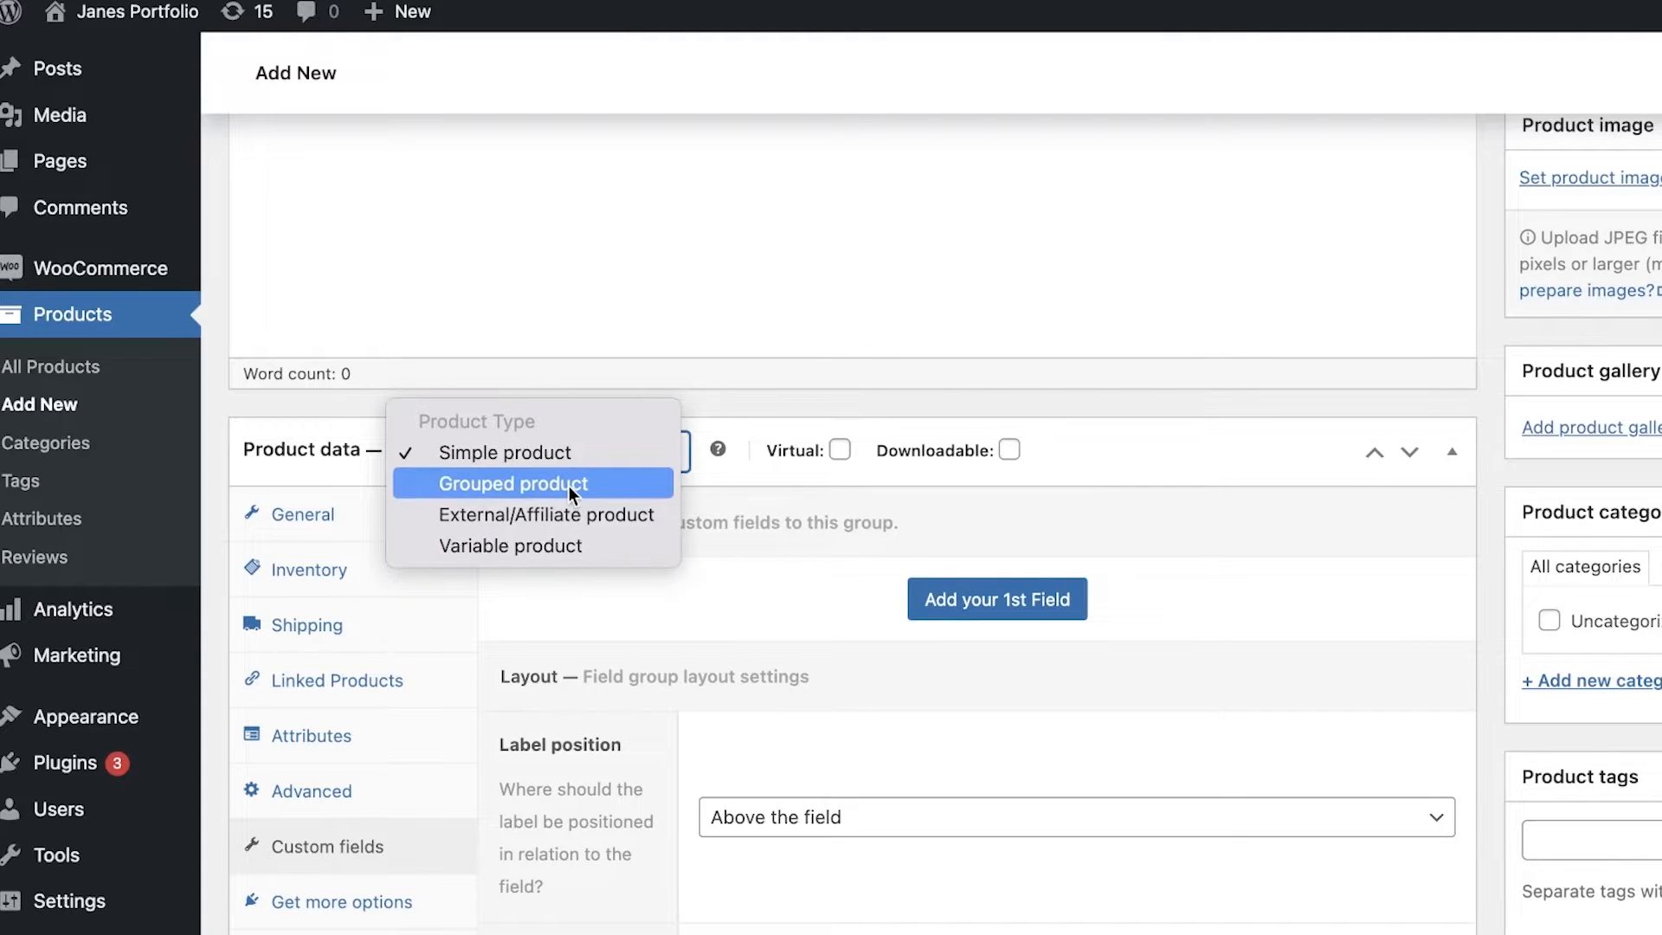
pyautogui.click(1048, 502)
pyautogui.scroll(-10, 1043, 509)
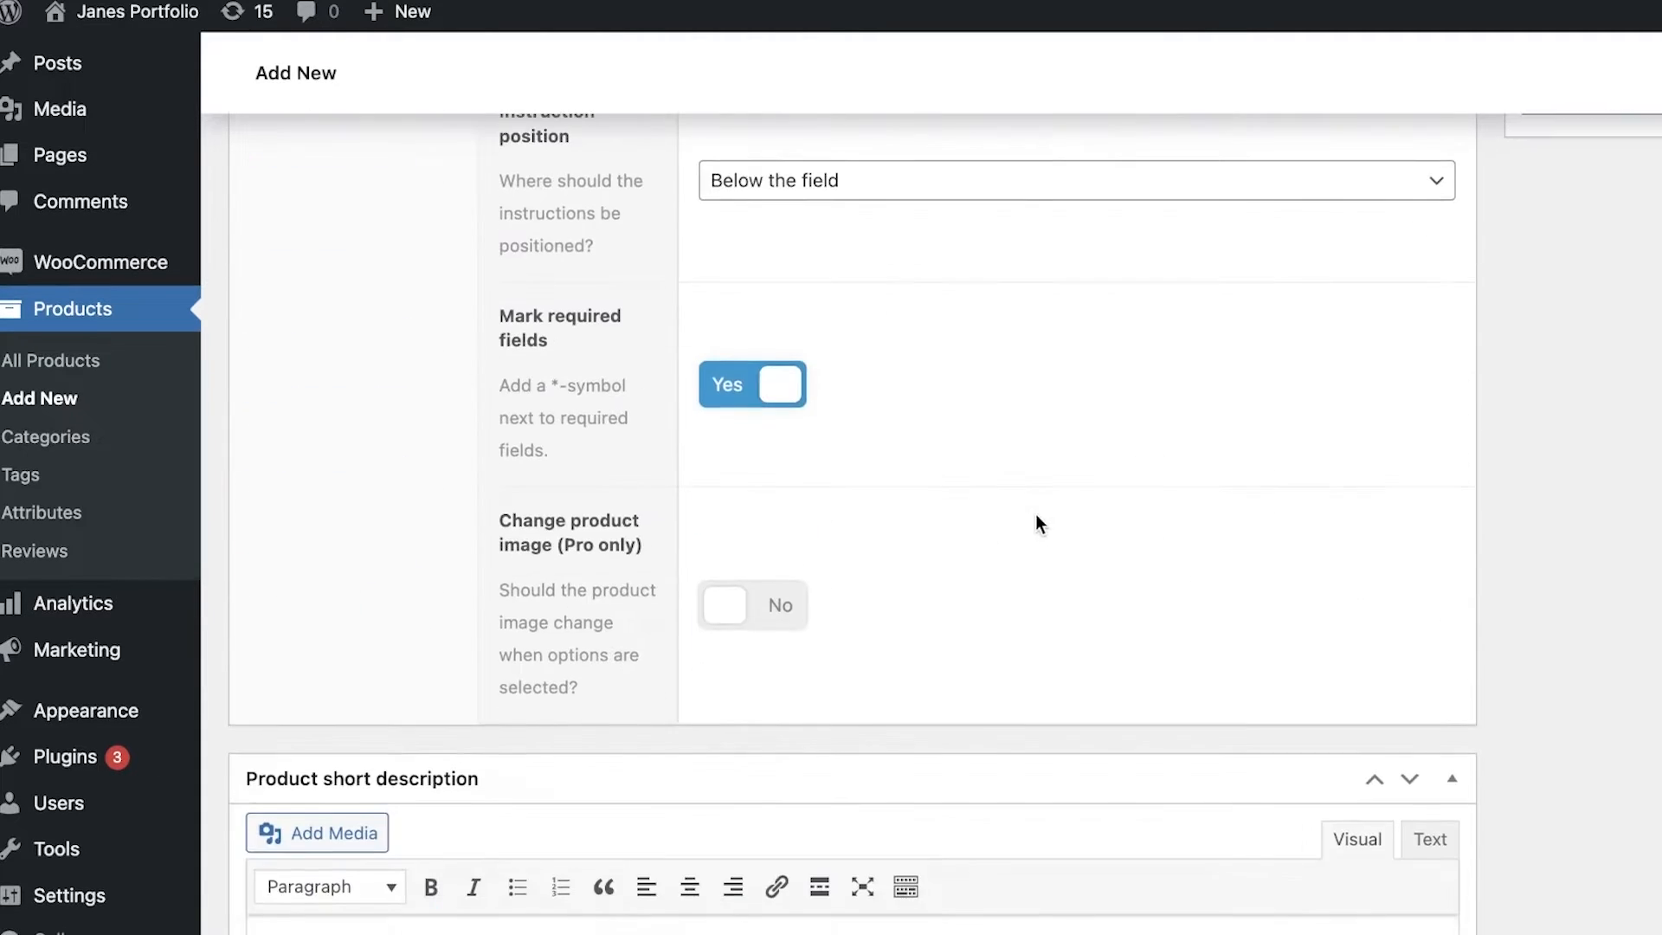
pyautogui.scroll(8, 952, 495)
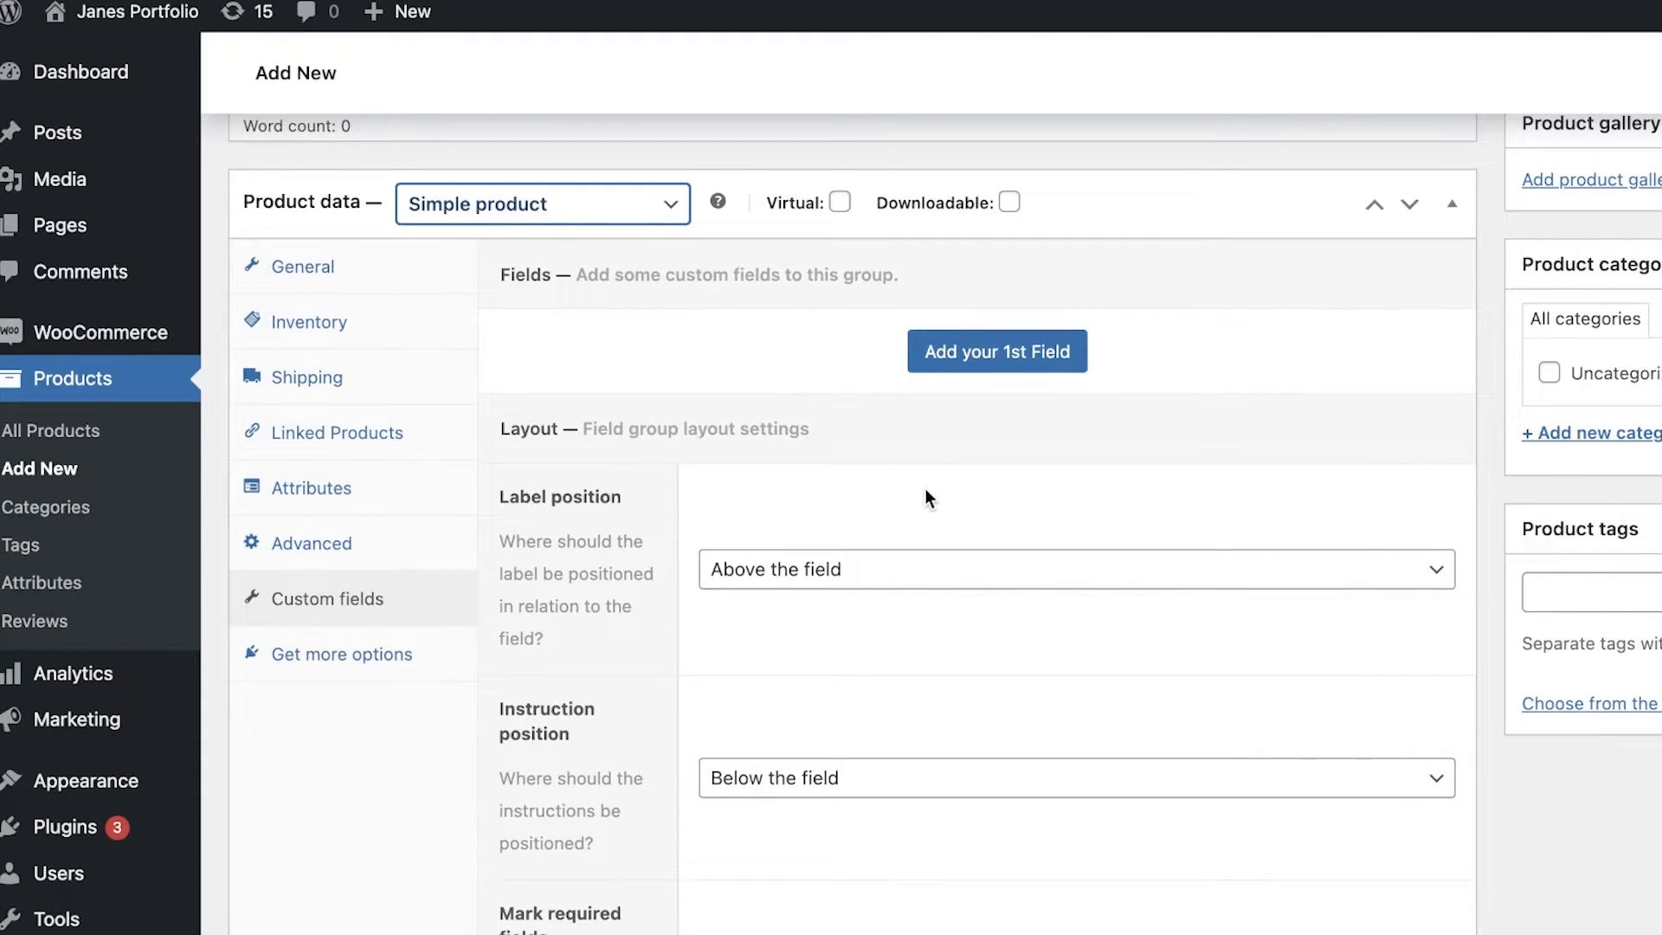
# Step: Look over the new product form's name, description and publishing sections
pyautogui.scroll(10, 924, 498)
pyautogui.scroll(-9, 678, 382)
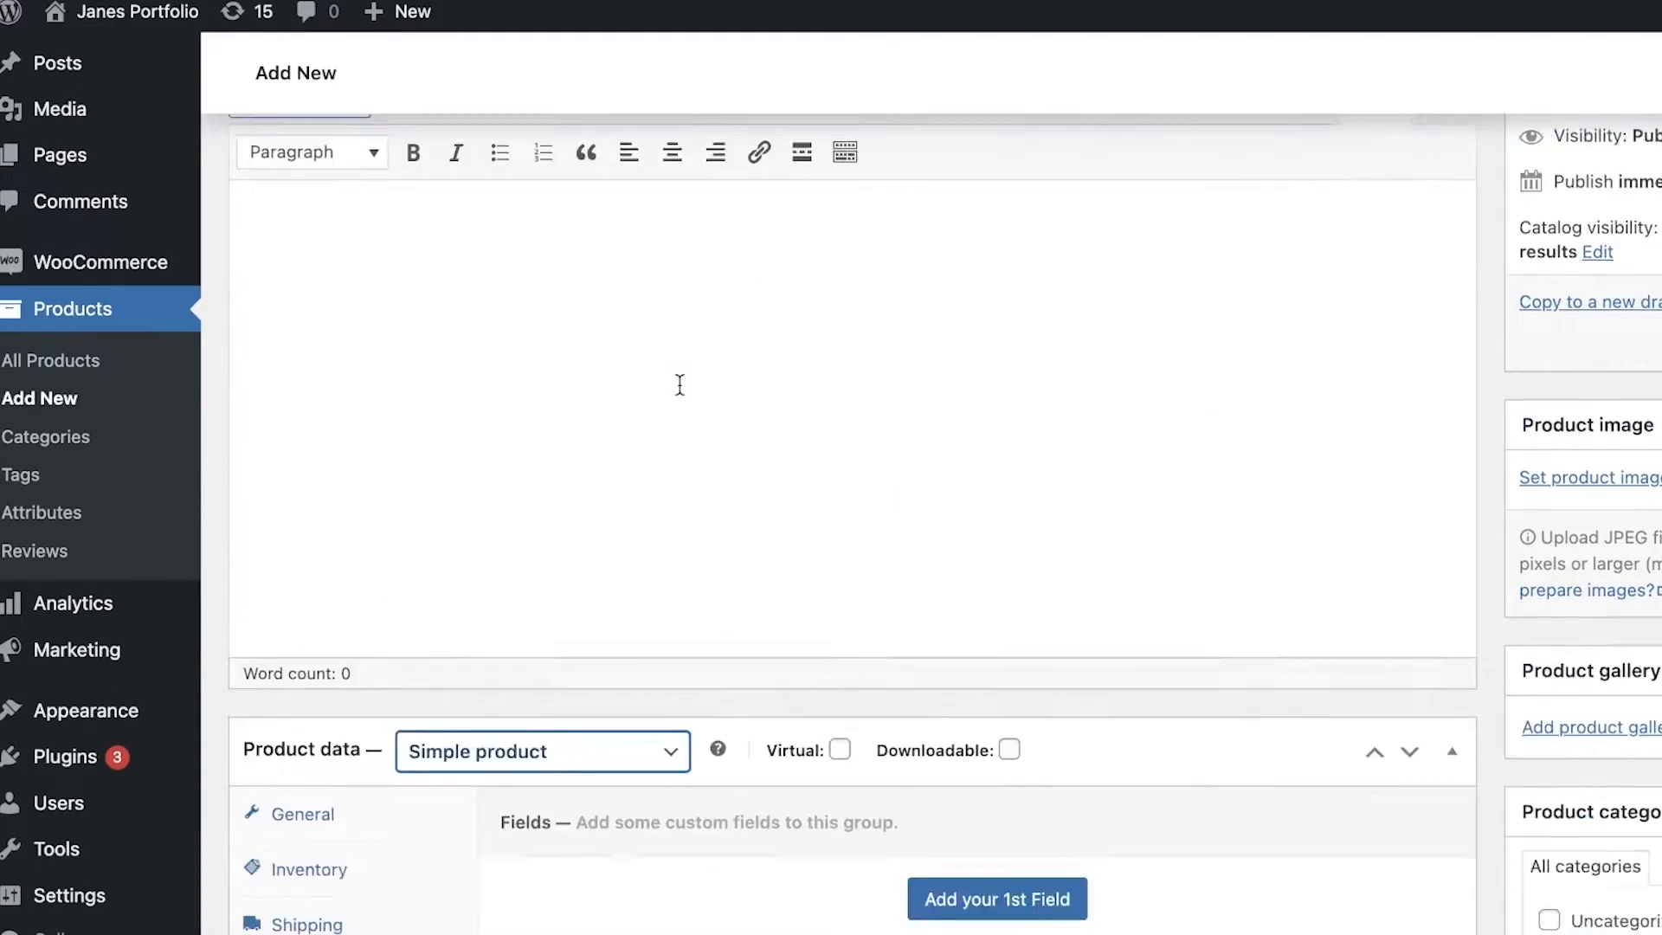
pyautogui.scroll(7, 1082, 498)
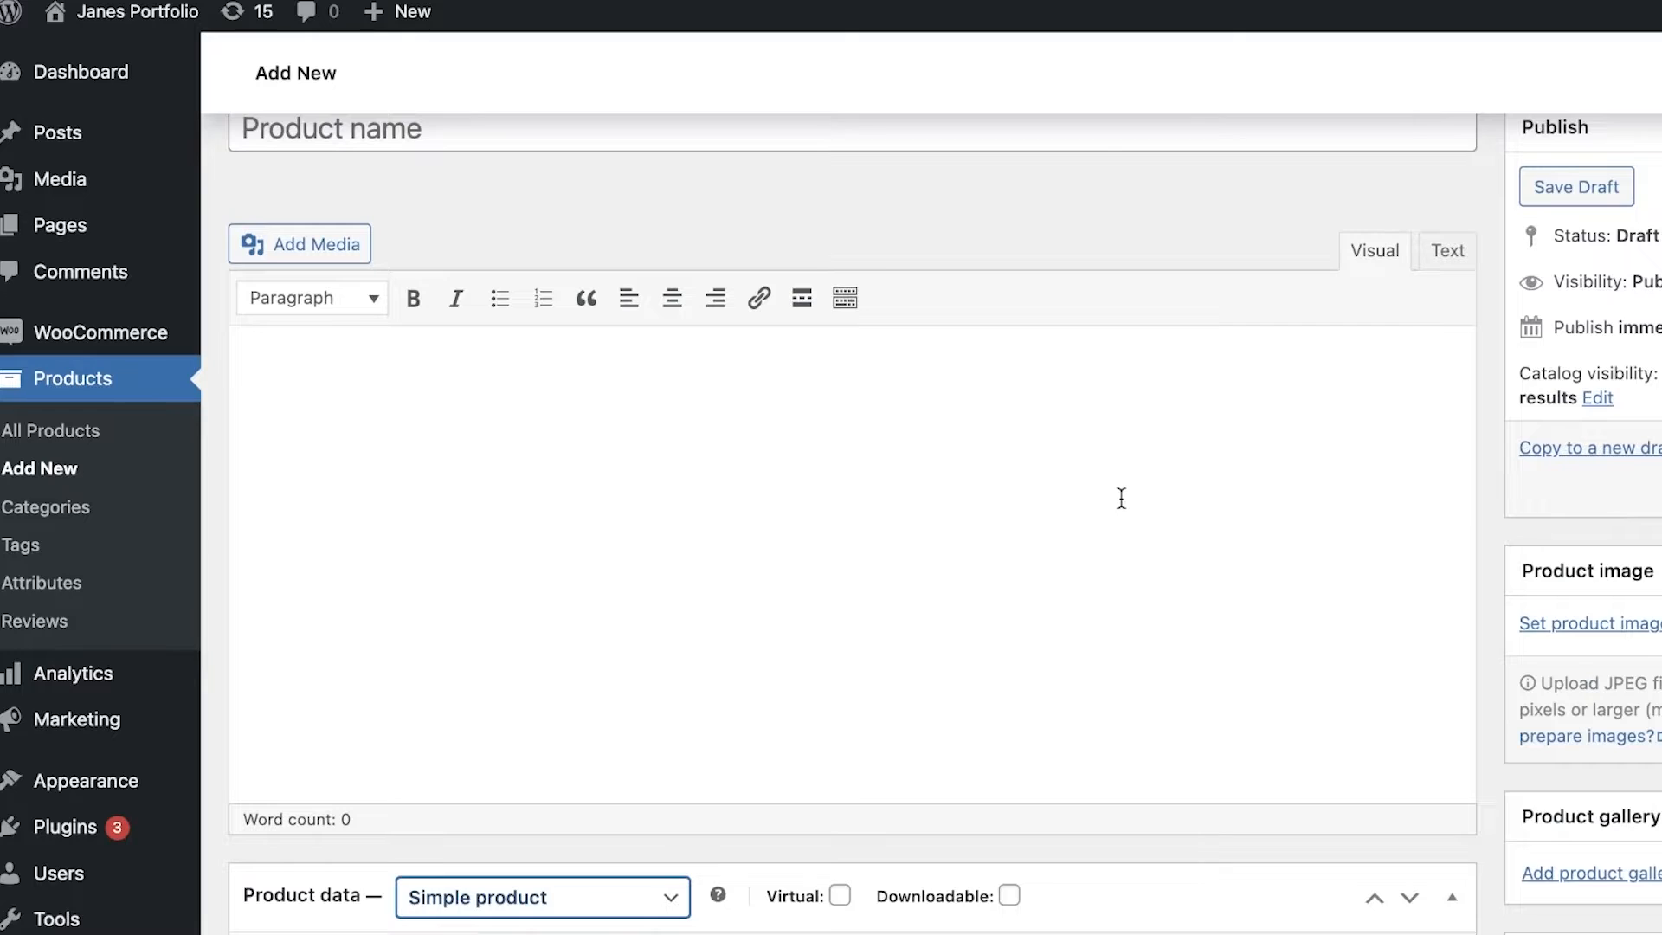
pyautogui.scroll(2, 1124, 495)
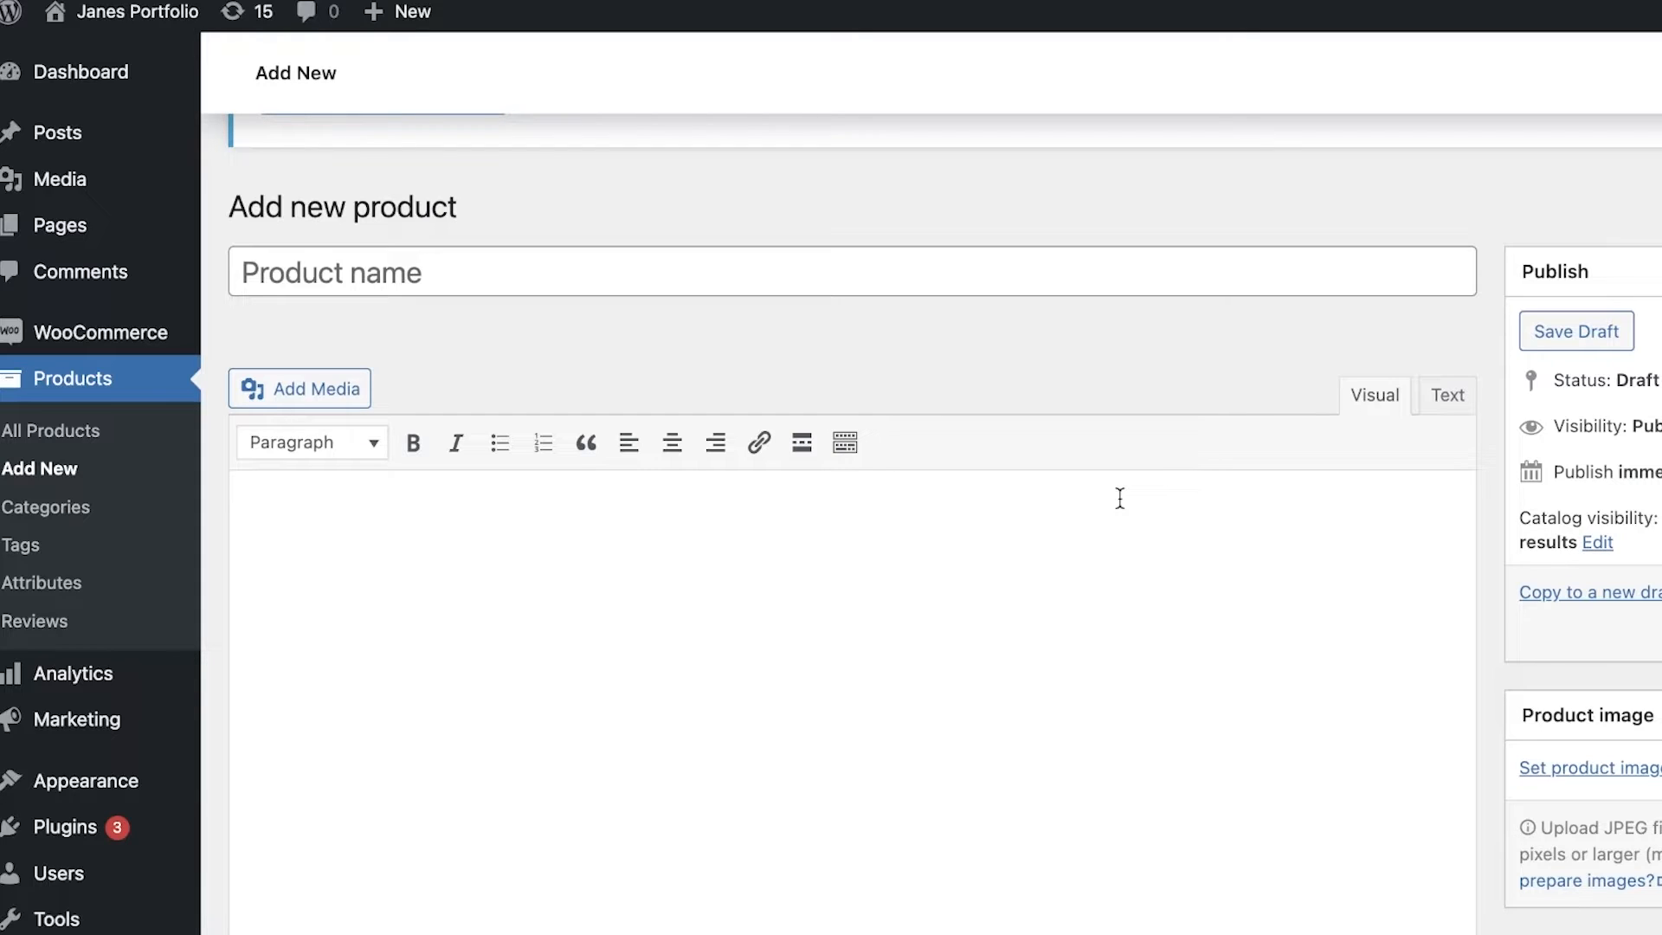
pyautogui.scroll(3, 1119, 497)
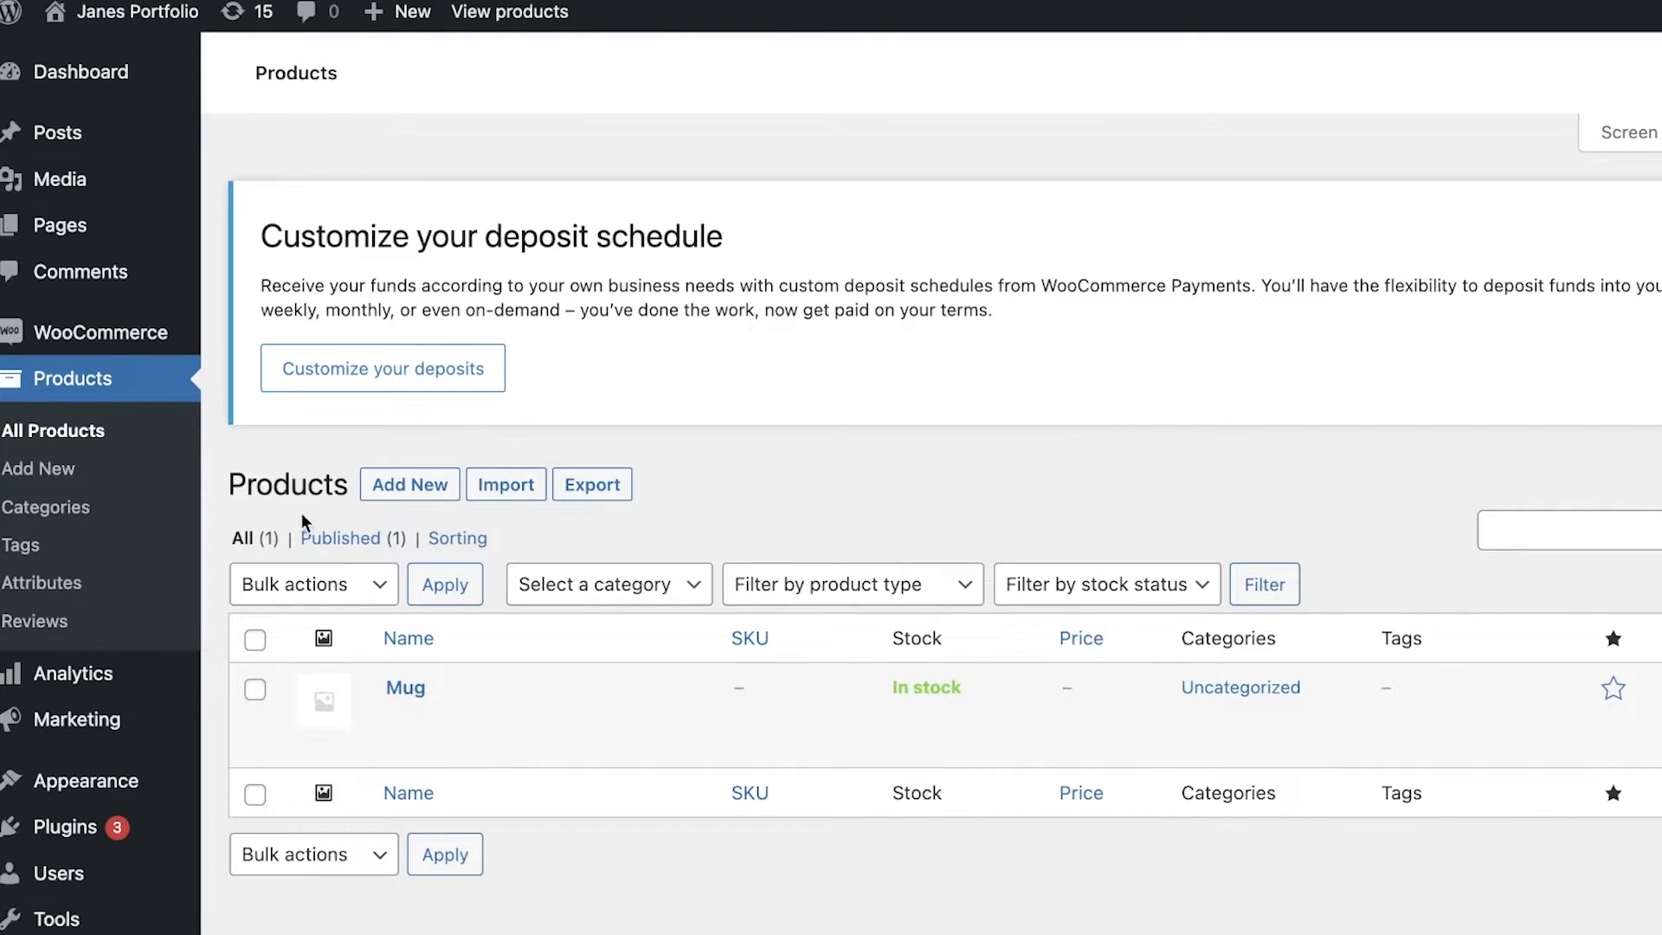
# Step: Open the list of installed plugins and review its entries
pyautogui.moveTo(21, 353)
pyautogui.moveTo(55, 719)
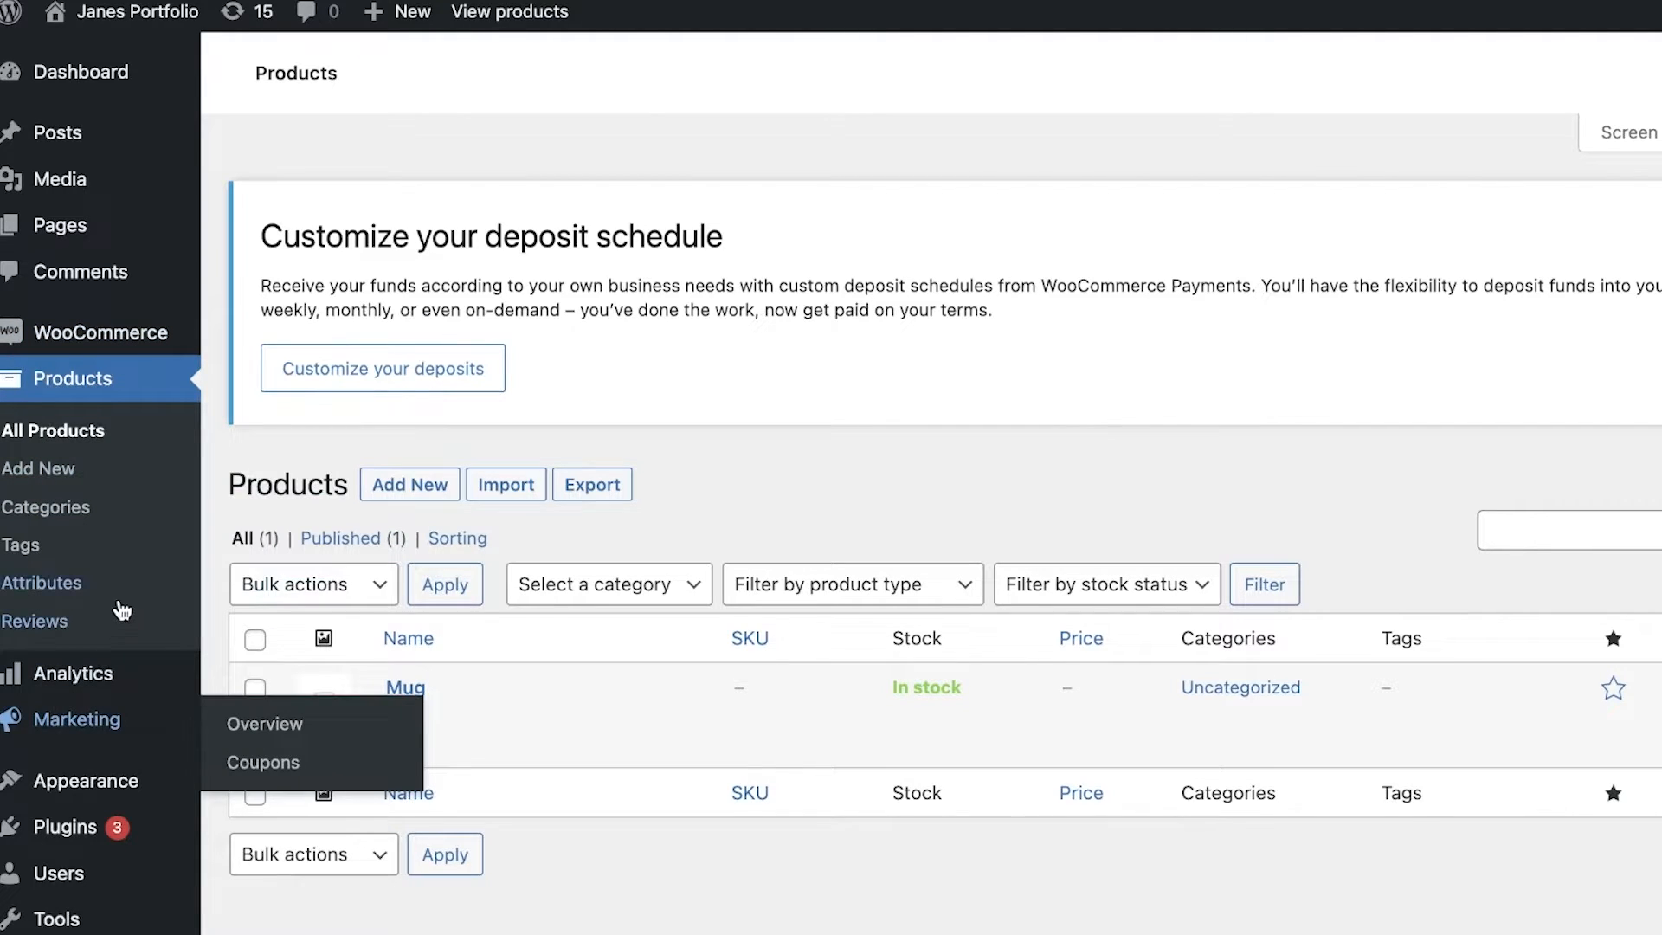
pyautogui.scroll(-1, 95, 640)
pyautogui.click(87, 774)
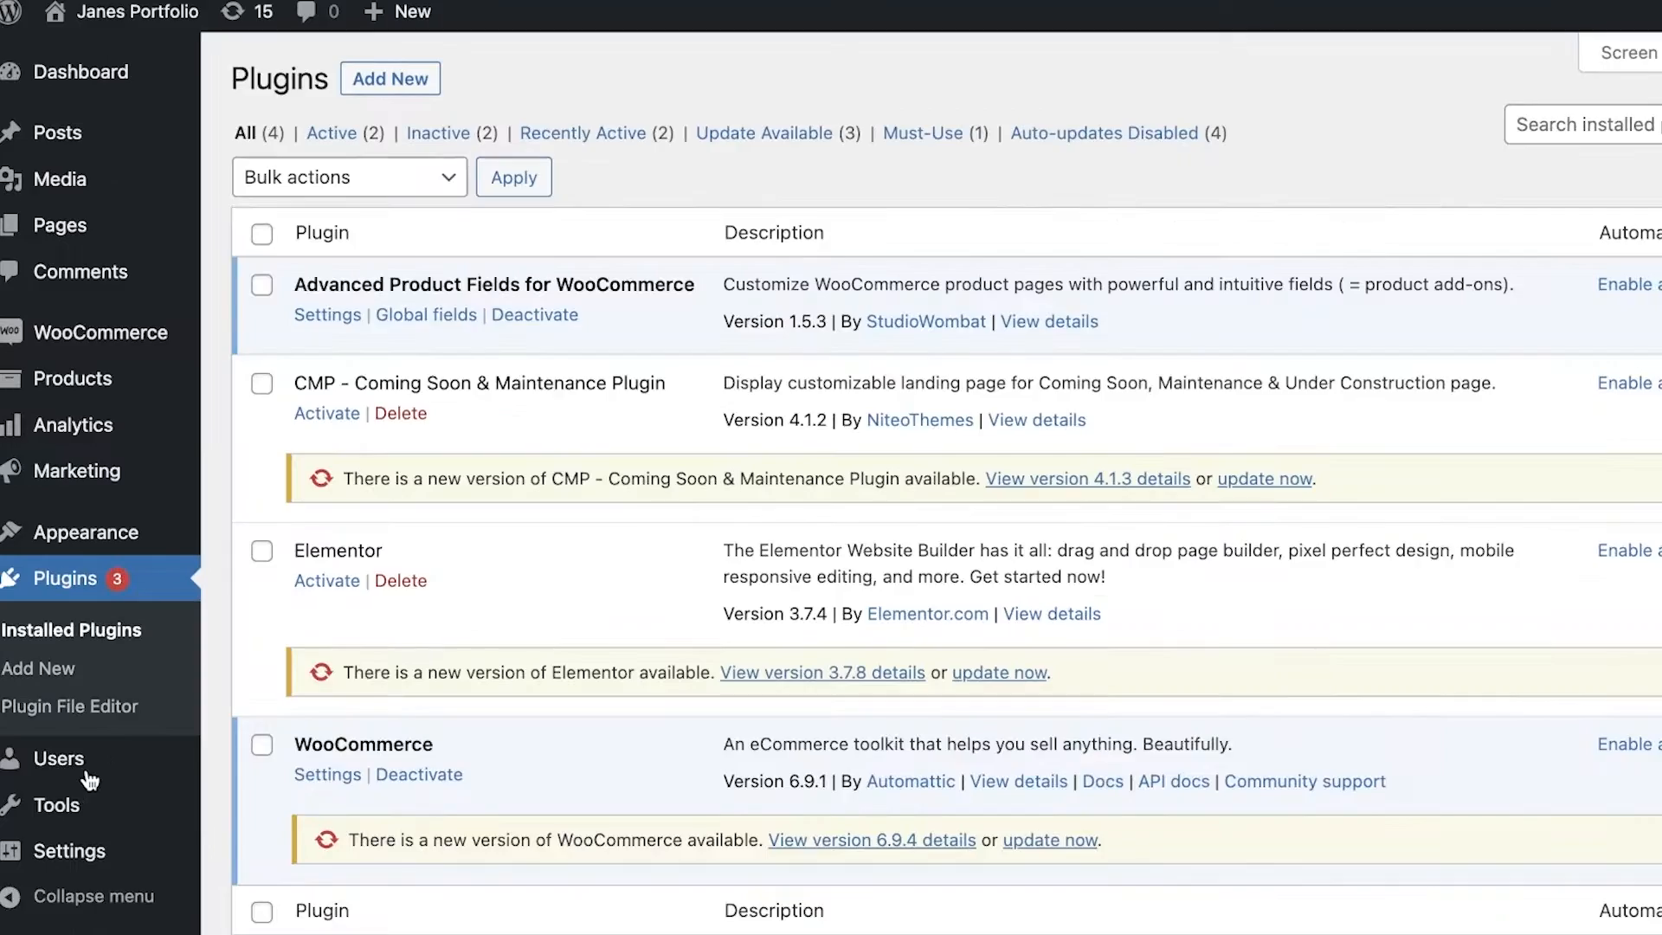
pyautogui.scroll(-1, 820, 133)
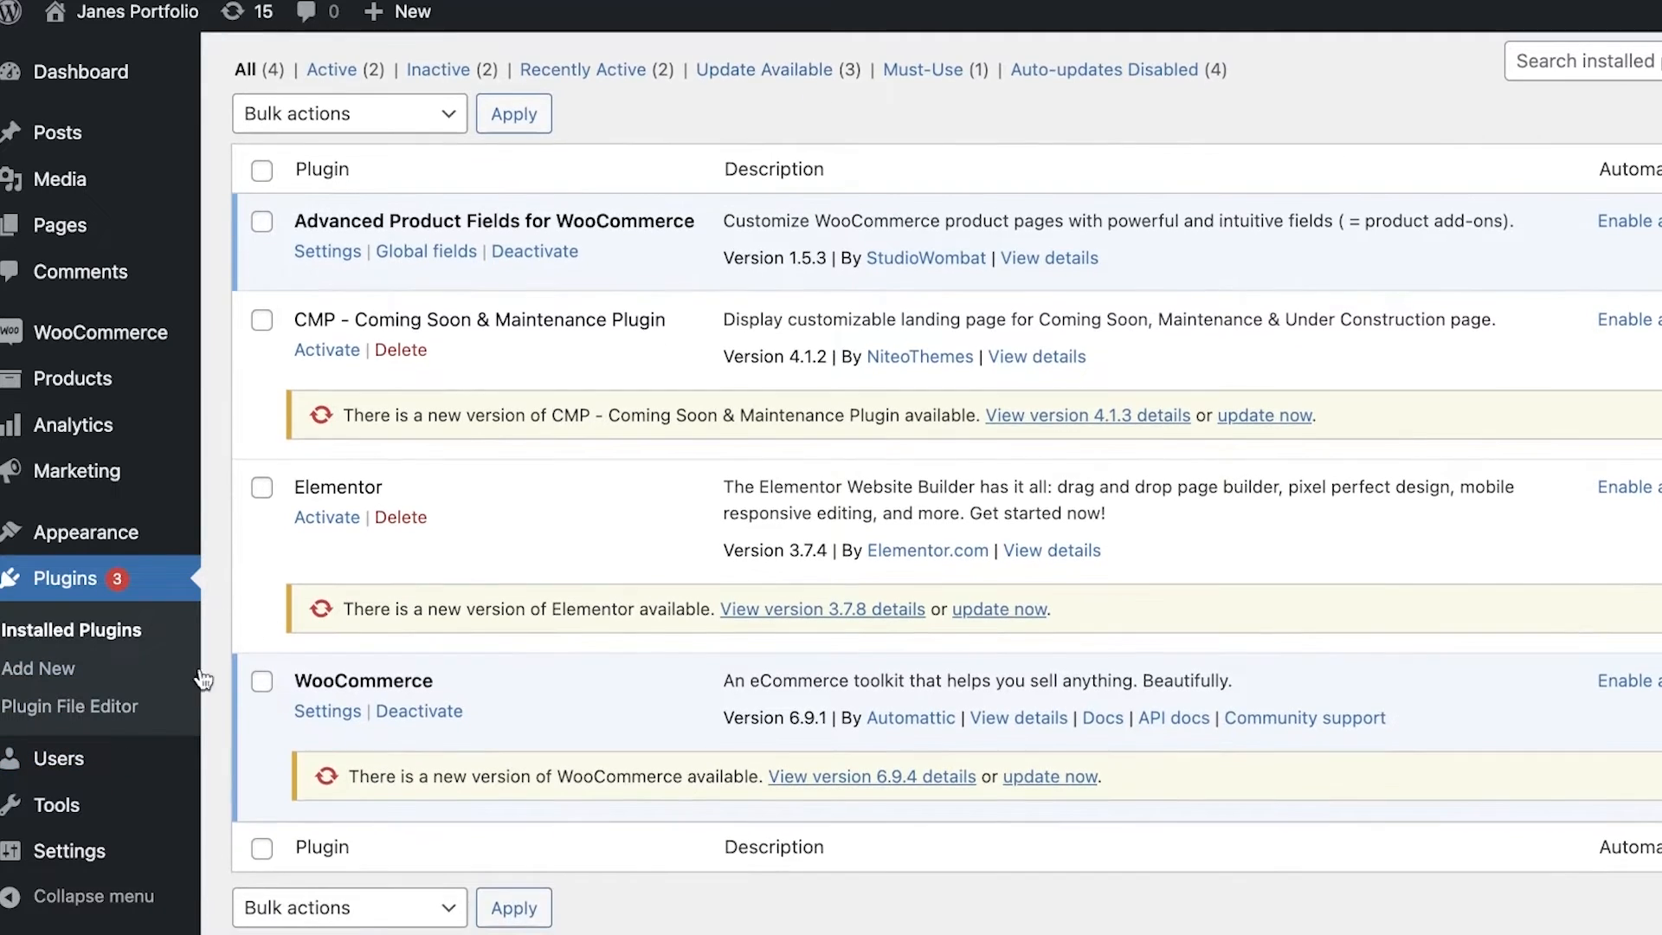
pyautogui.moveTo(77, 795)
pyautogui.scroll(1, 1136, 286)
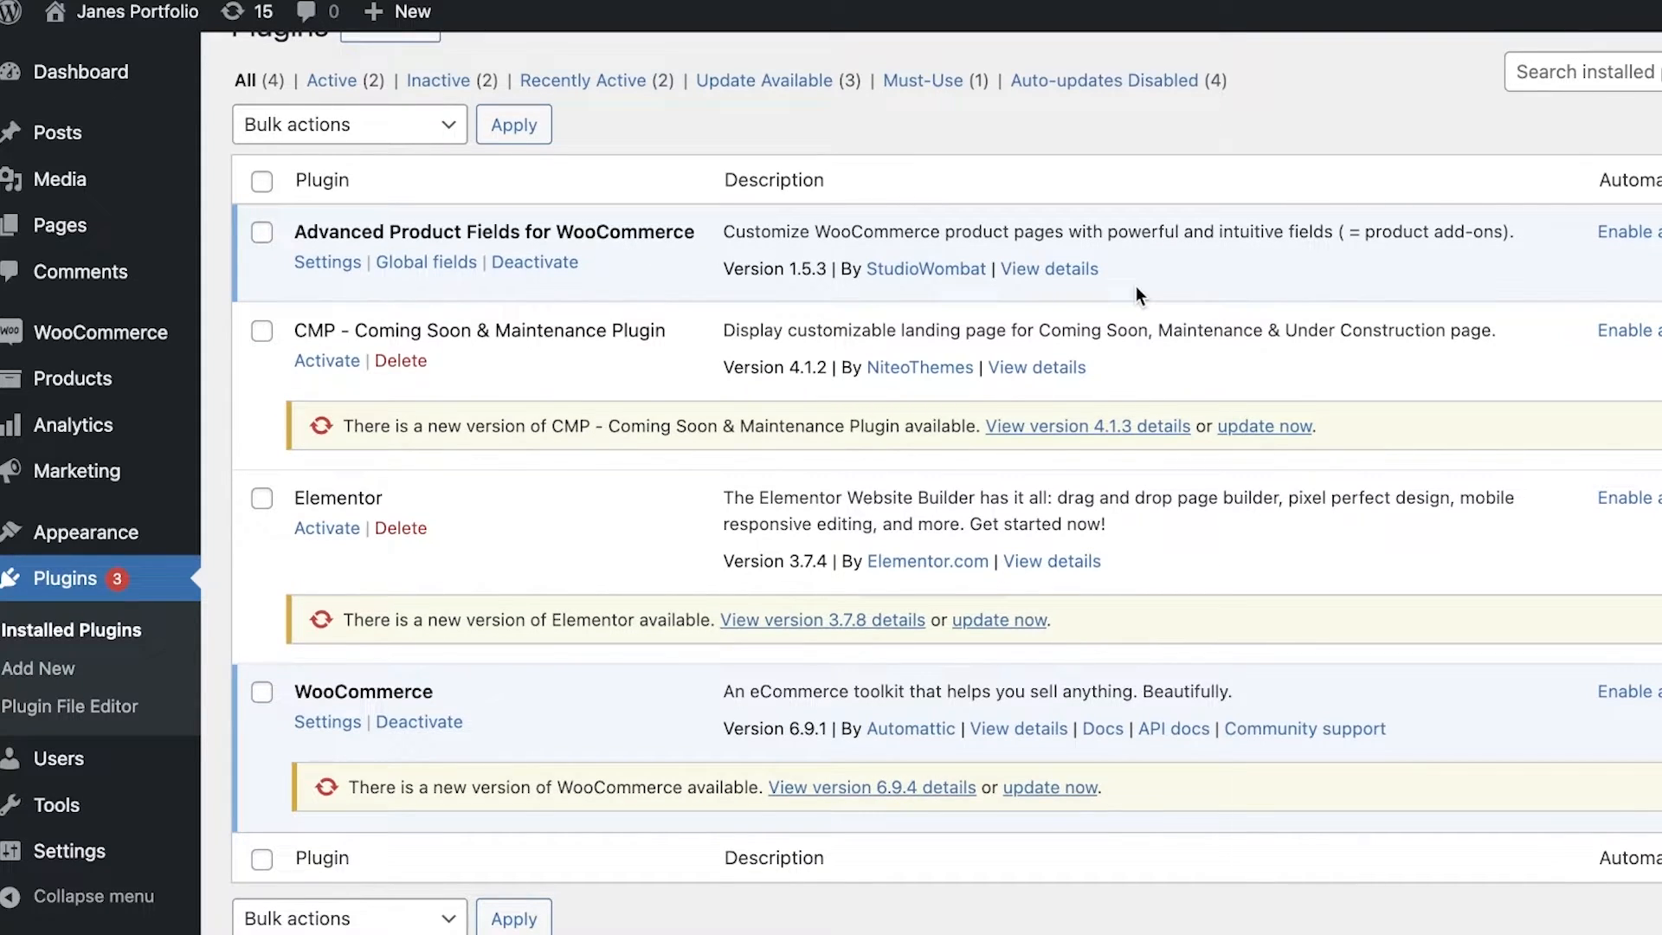
pyautogui.scroll(2, 1135, 286)
# Step: Search the installed plugins for "product add ons"
pyautogui.click(1633, 119)
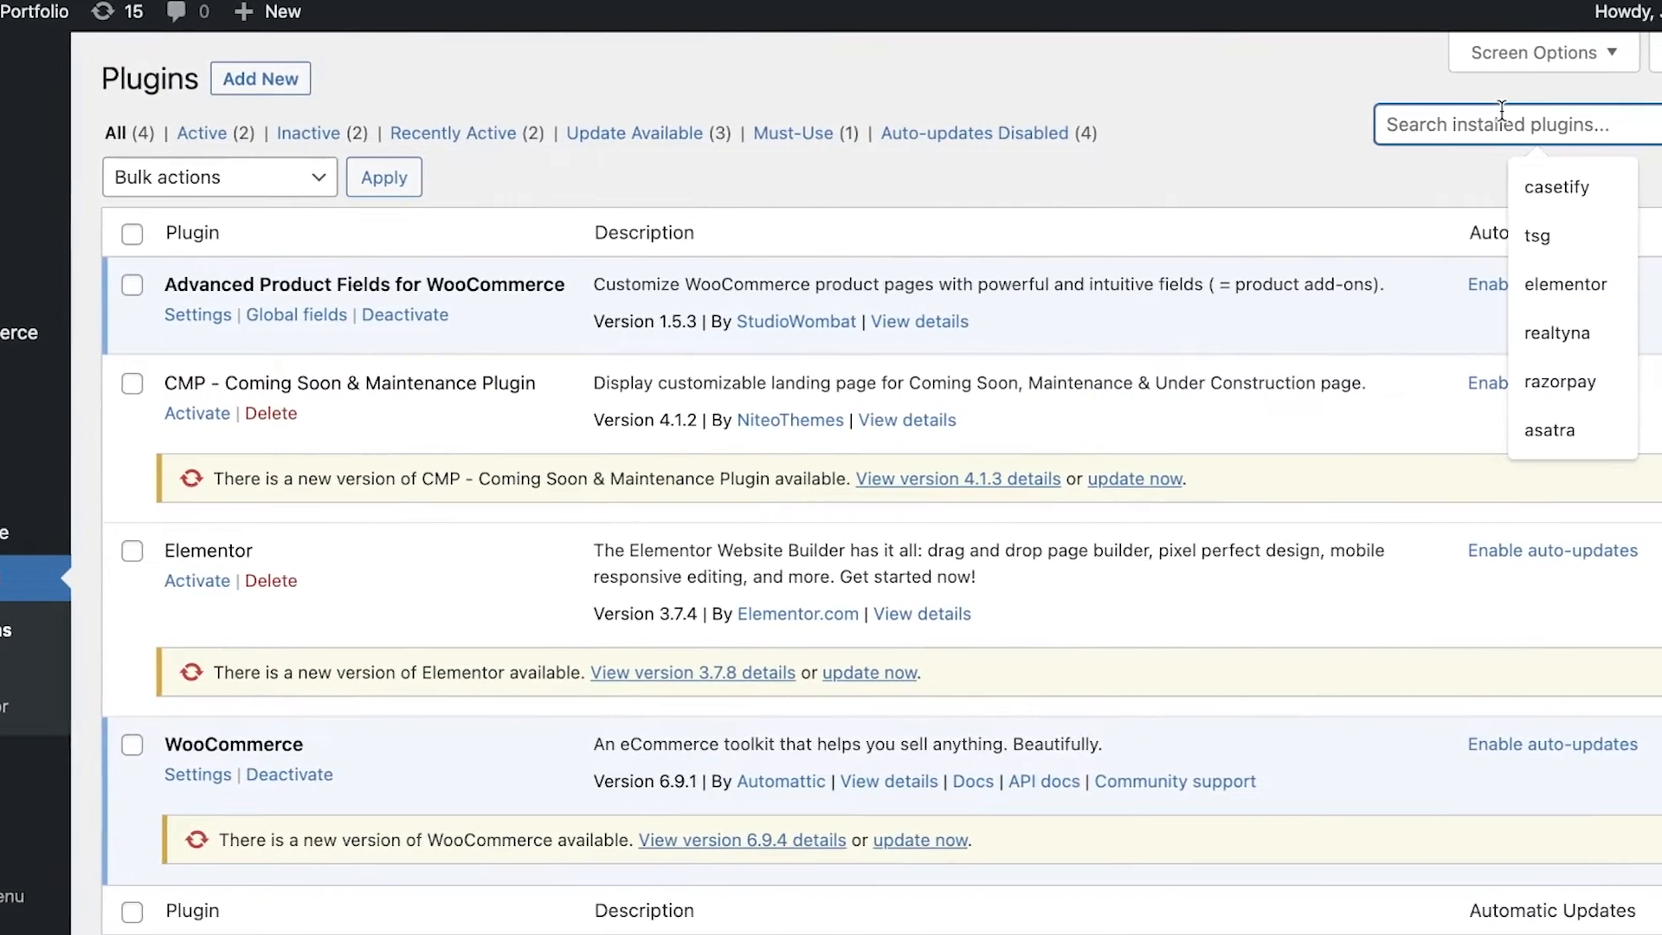
pyautogui.write('p')
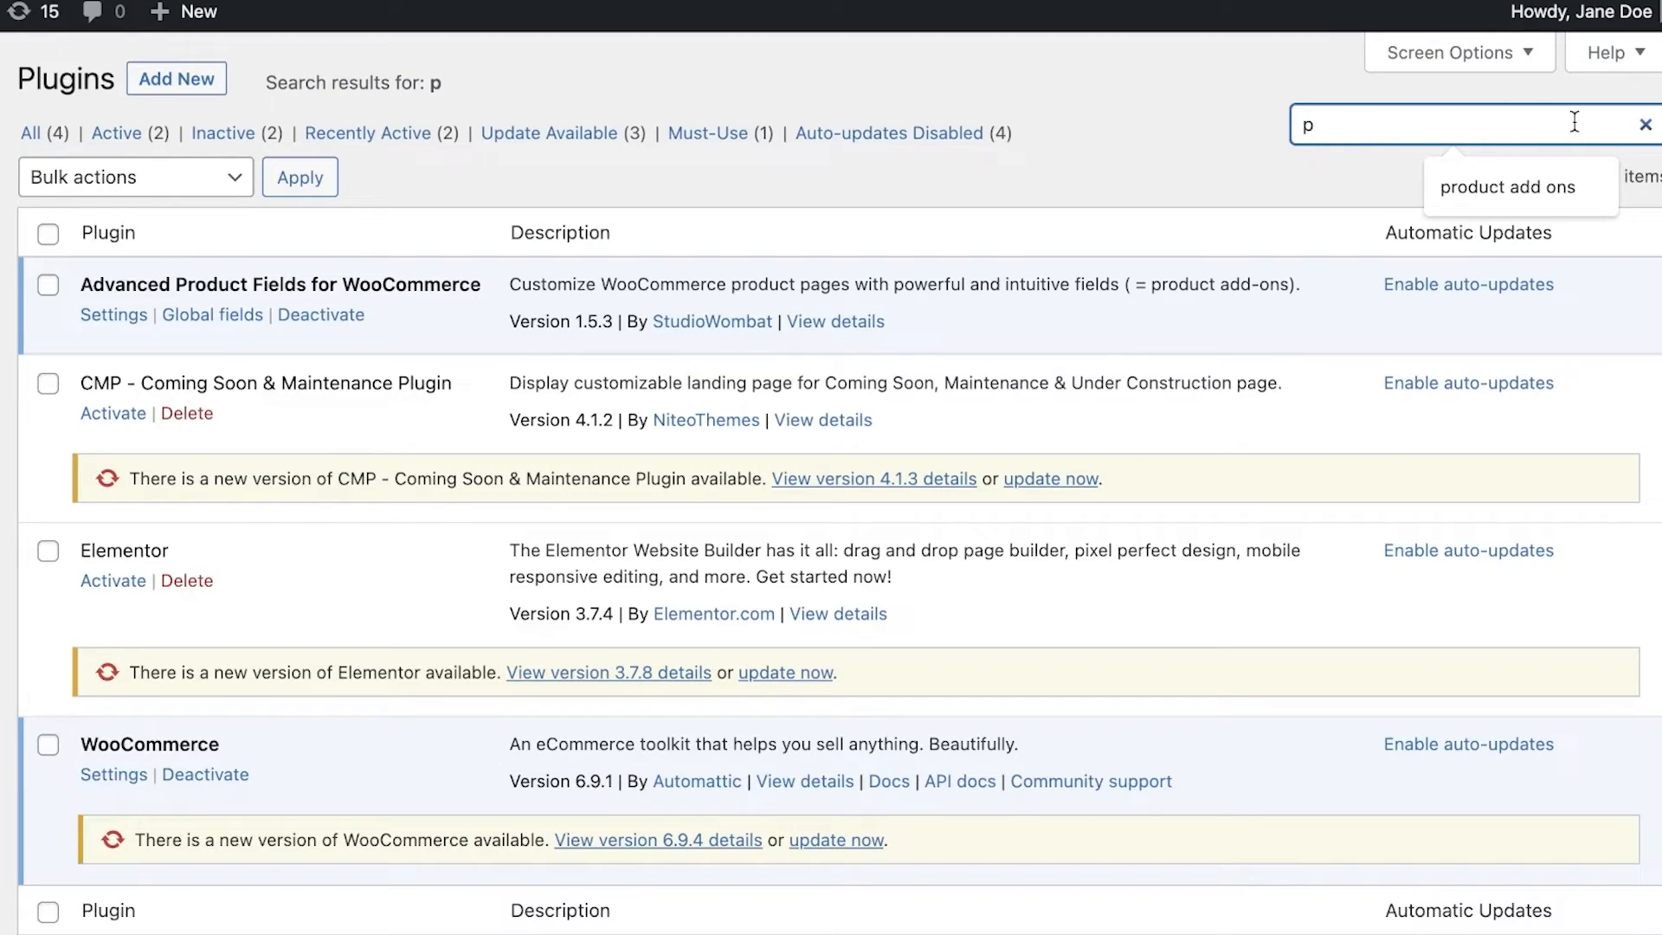
pyautogui.click(1545, 183)
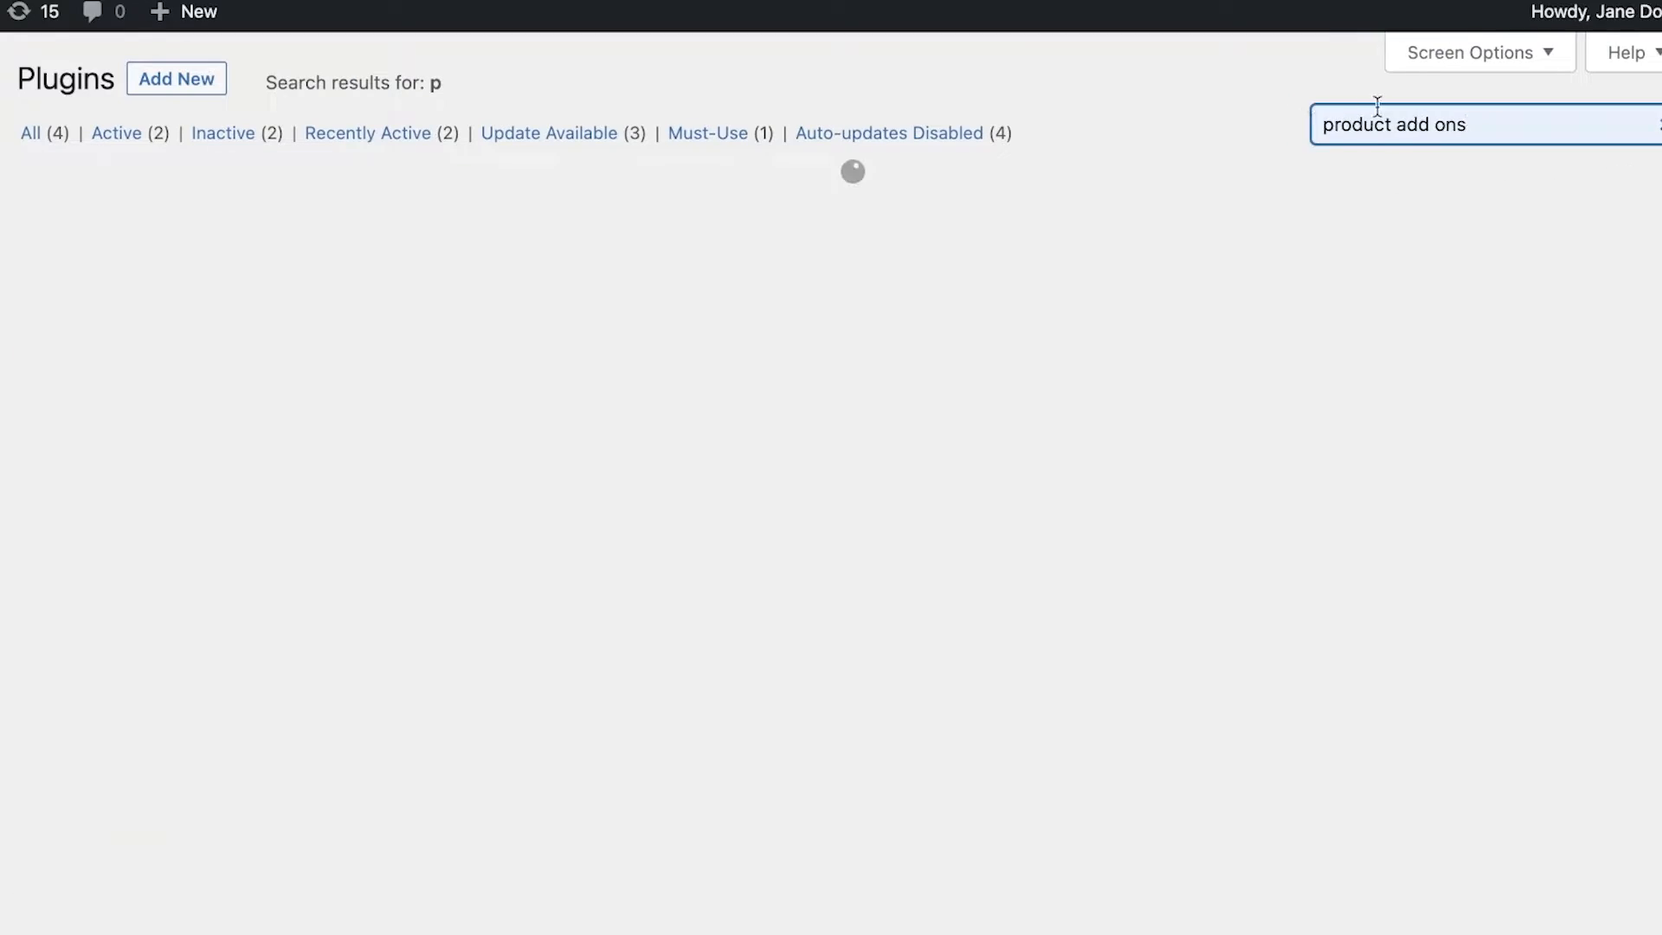
# Step: Go to adding new plugins and search the plugin directory for "product add ons"
pyautogui.click(146, 83)
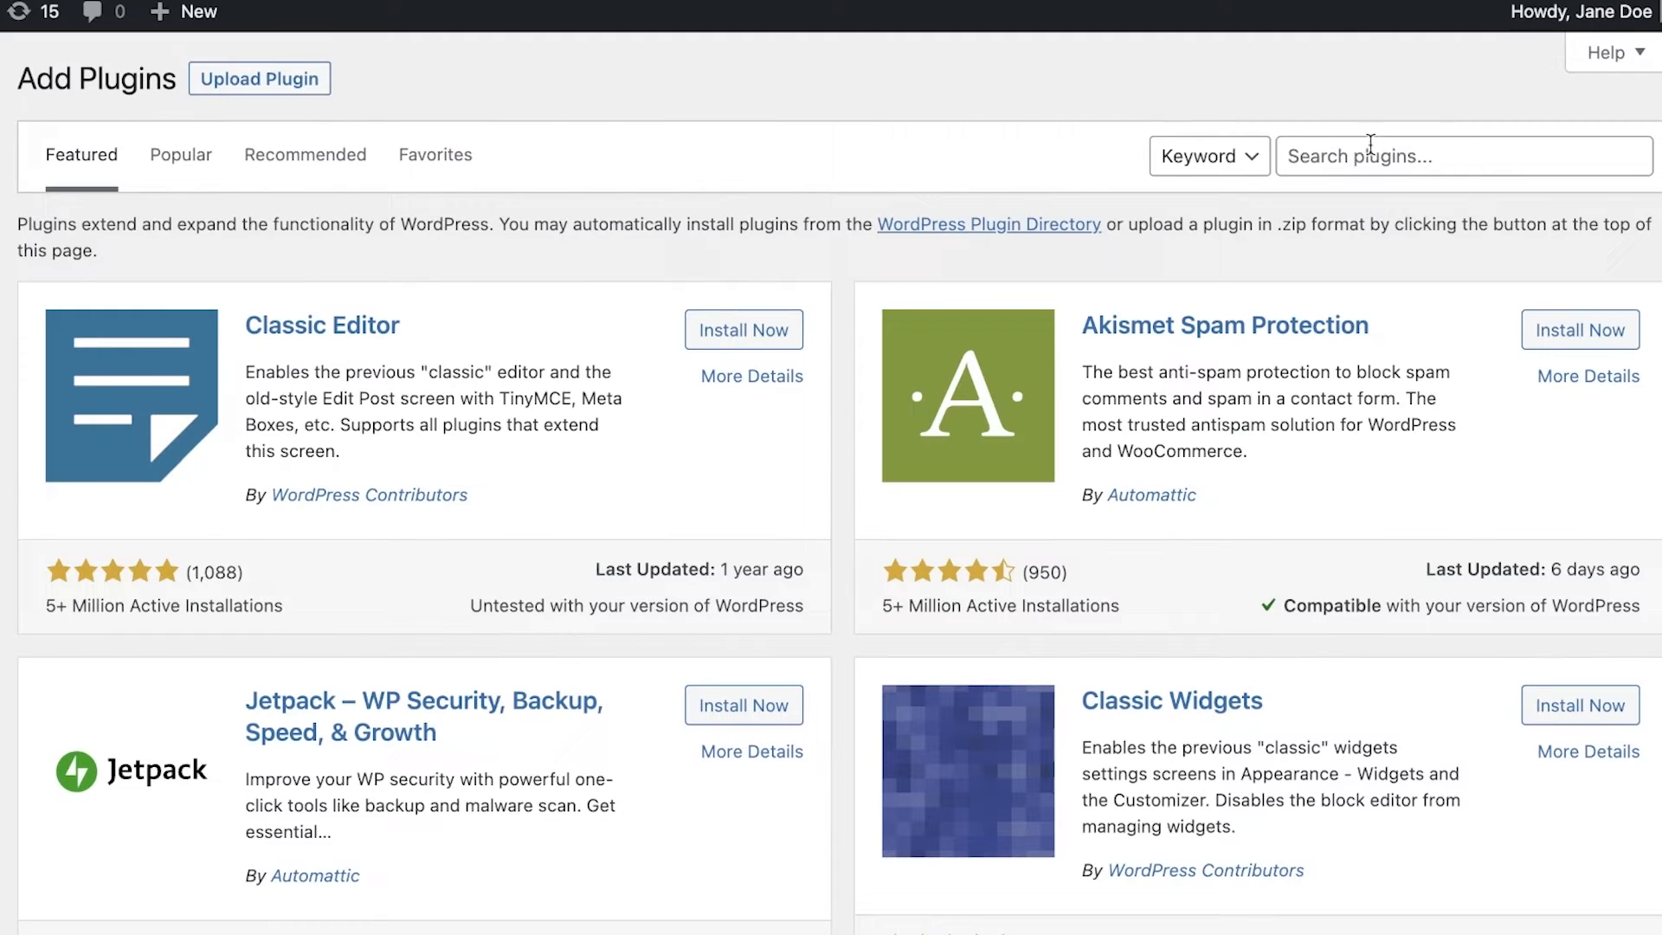
pyautogui.click(1377, 145)
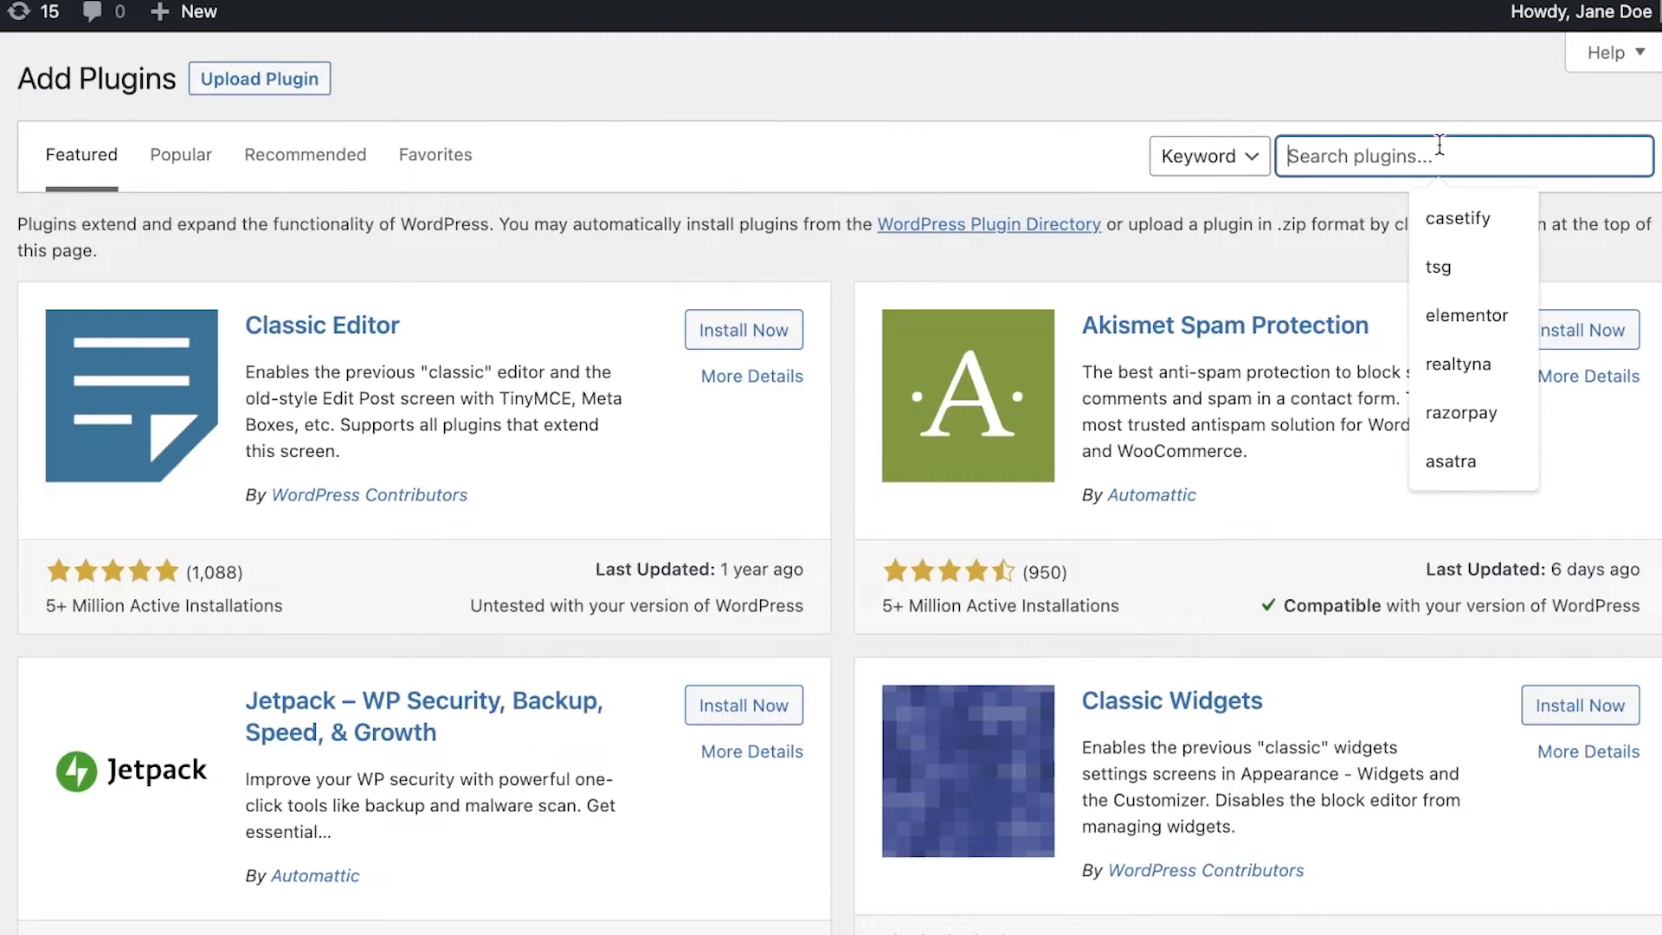
pyautogui.write('p')
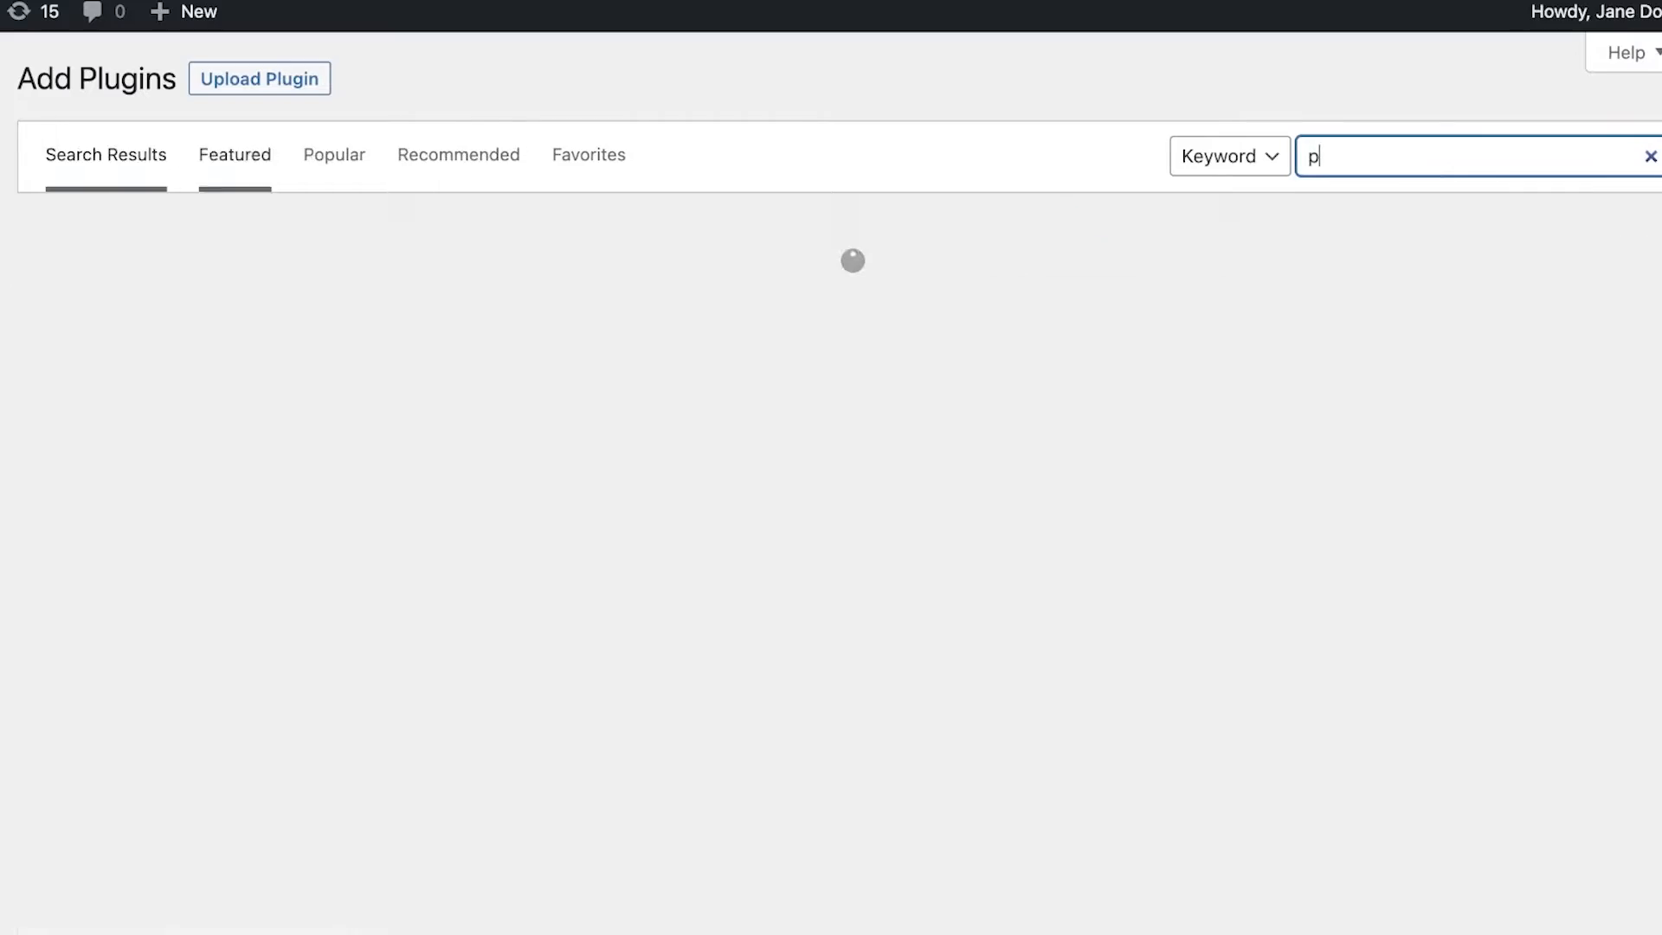
pyautogui.click(1434, 226)
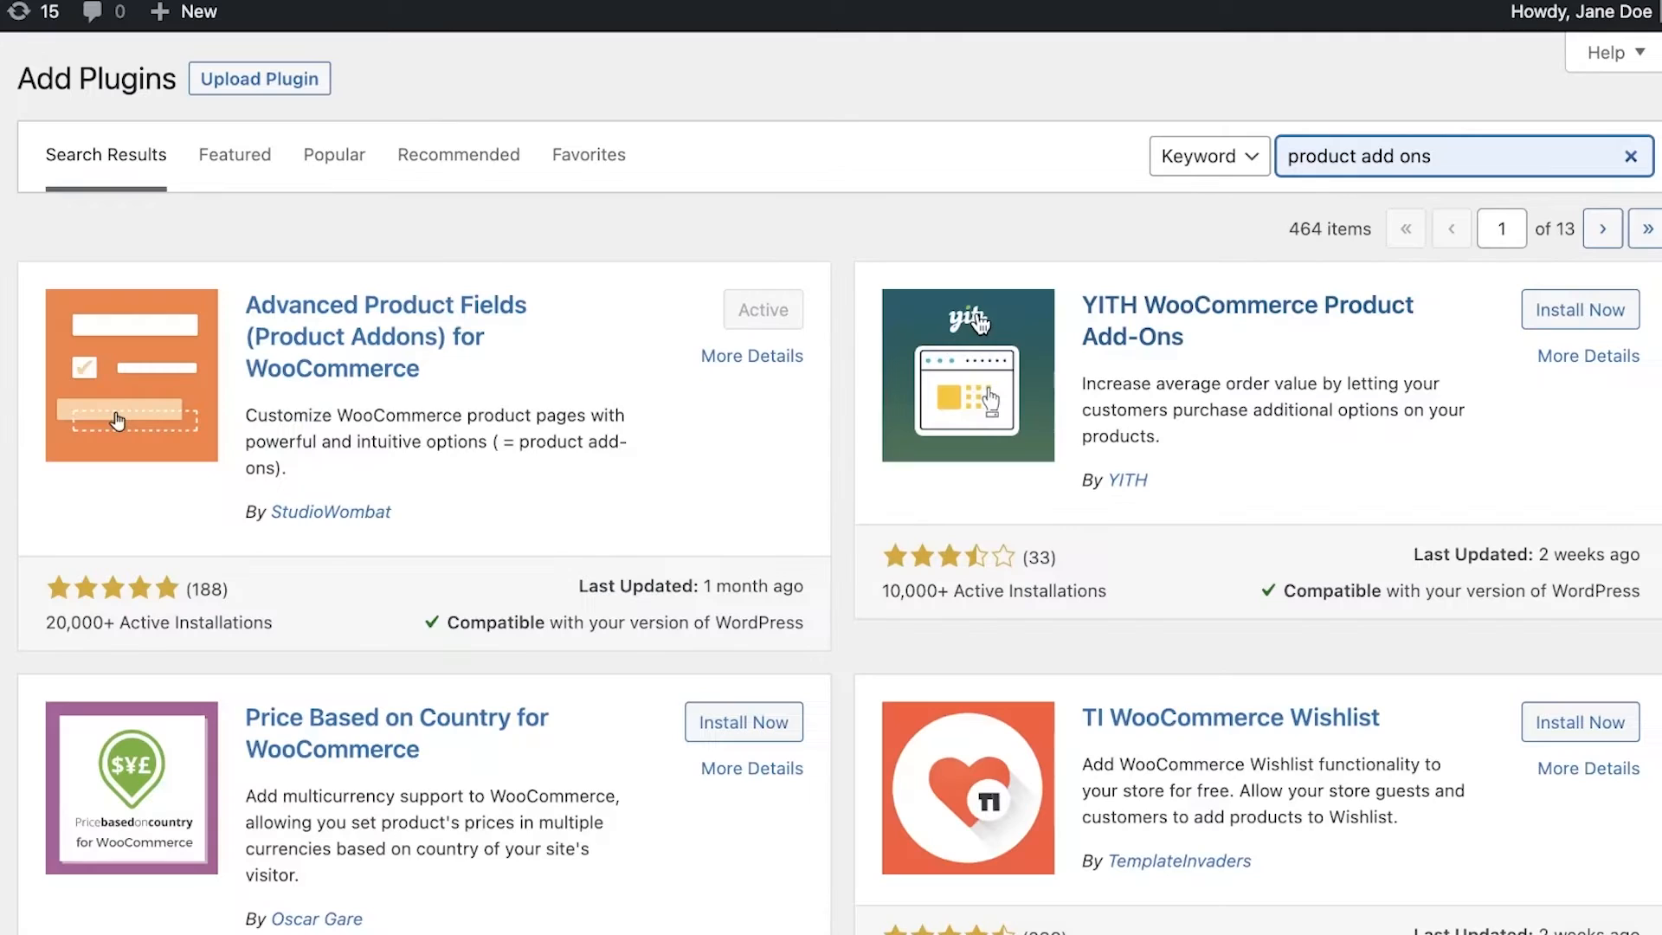
# Step: Browse the plugin search results to compare the product add-on plugins available for WooCommerce
pyautogui.scroll(-4, 850, 350)
pyautogui.scroll(-1, 419, 426)
pyautogui.scroll(-15, 419, 428)
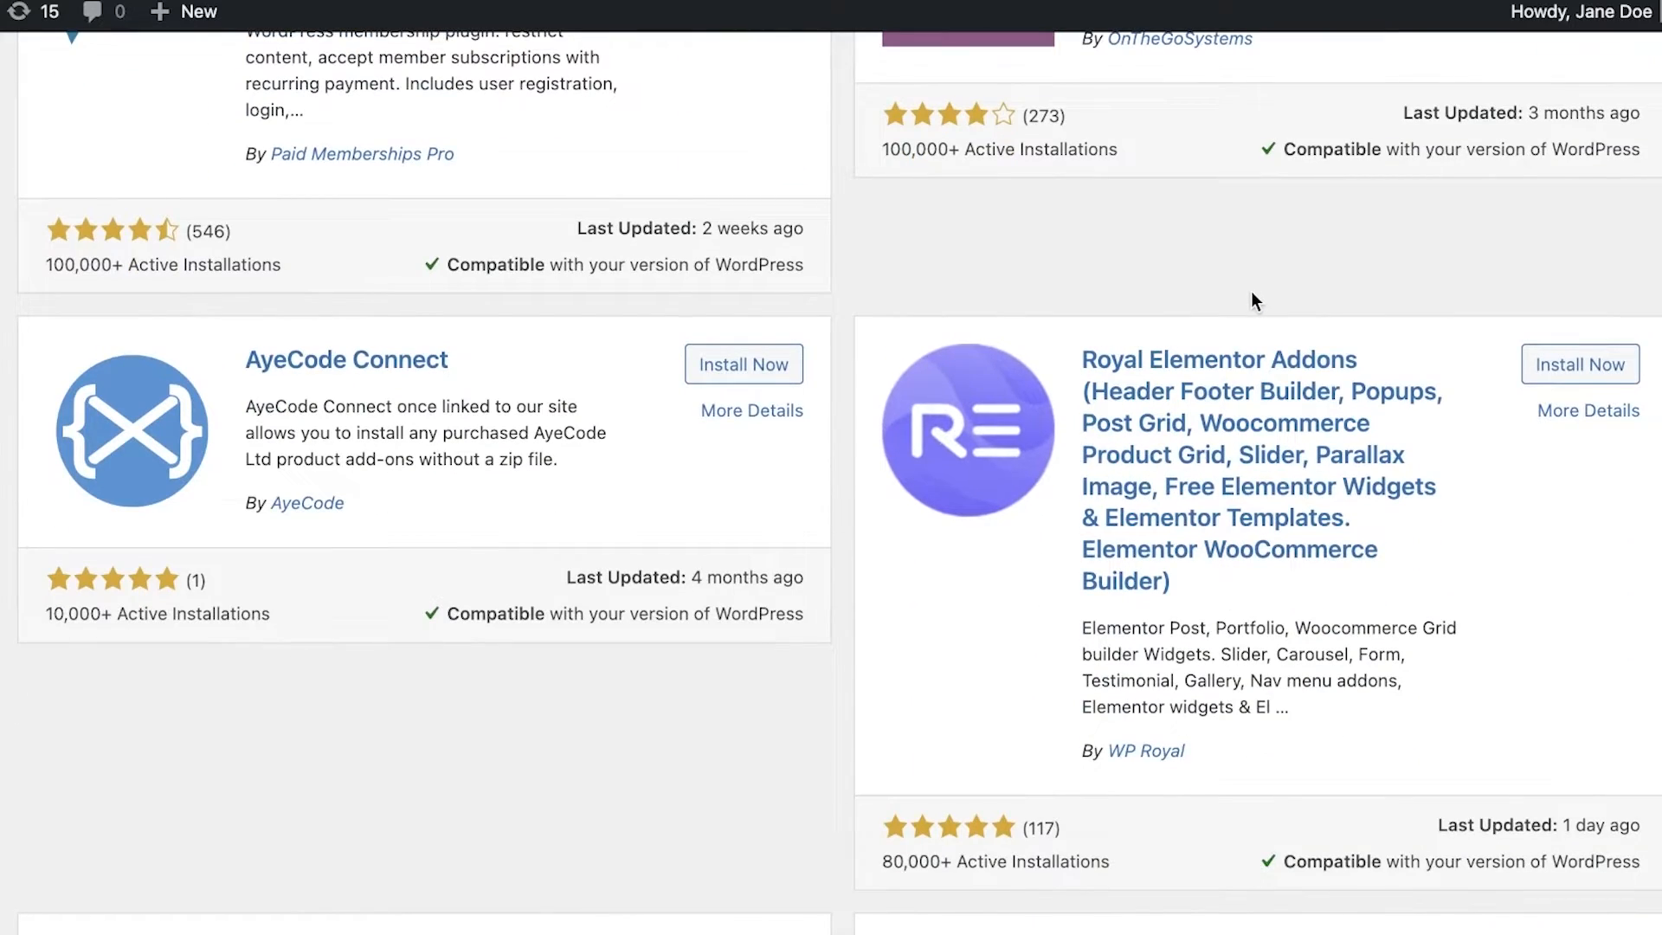
pyautogui.scroll(-7, 1253, 289)
pyautogui.scroll(-5, 1250, 295)
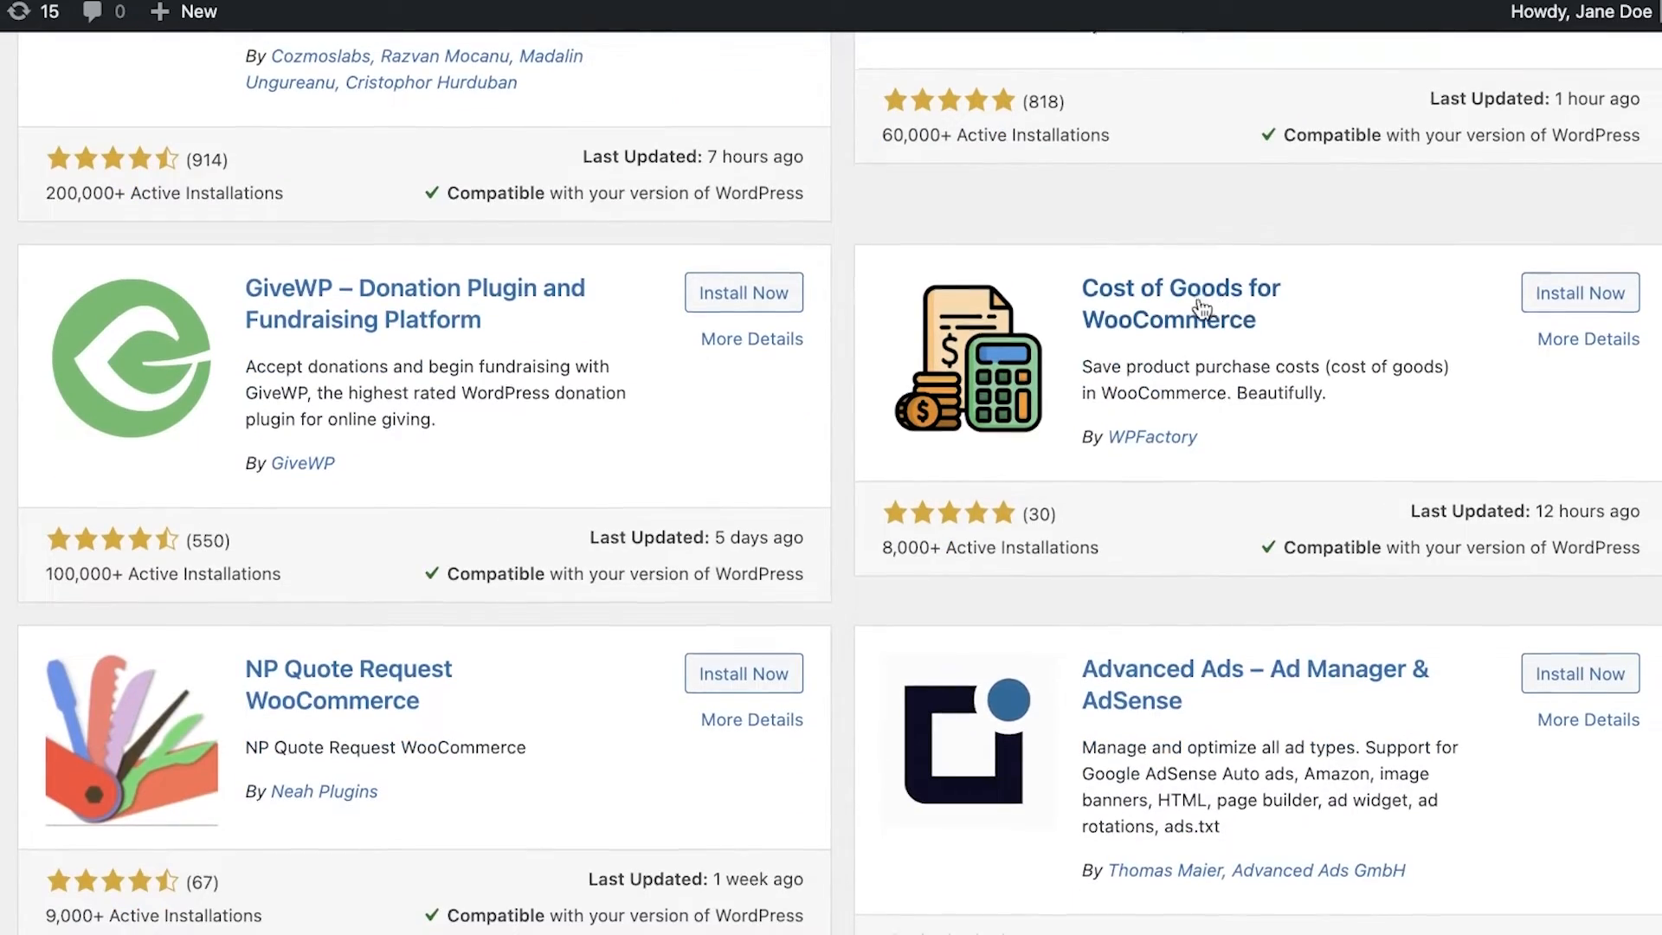
pyautogui.scroll(-7, 1181, 295)
pyautogui.scroll(4, 1181, 294)
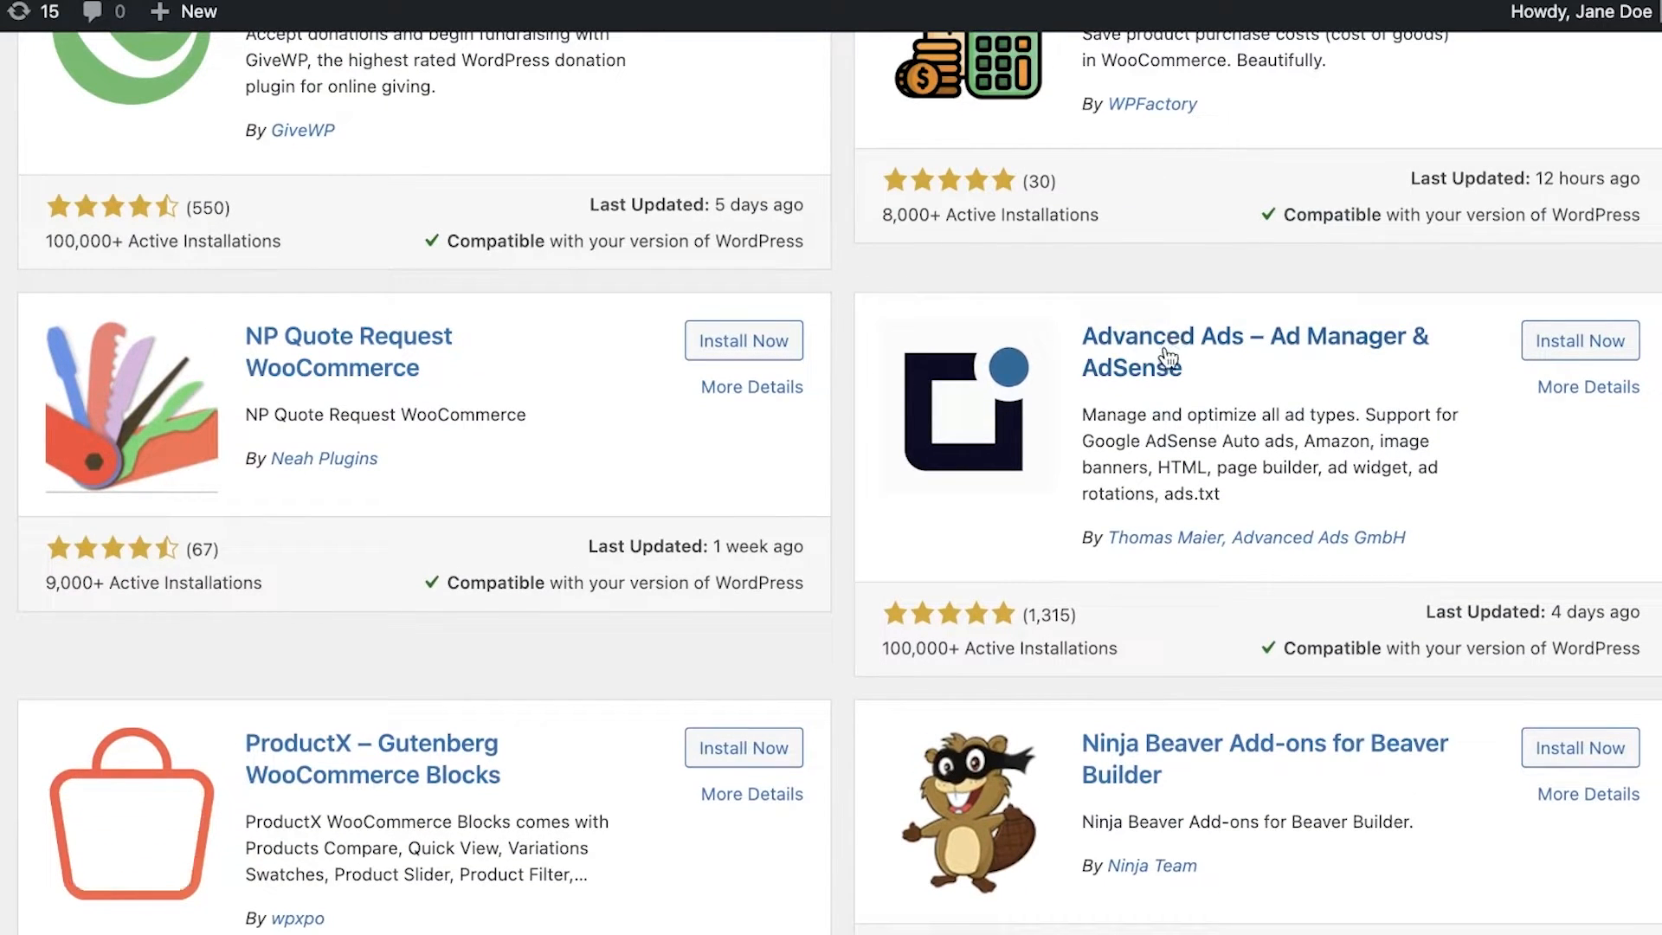
pyautogui.scroll(6, 814, 502)
pyautogui.scroll(3, 813, 495)
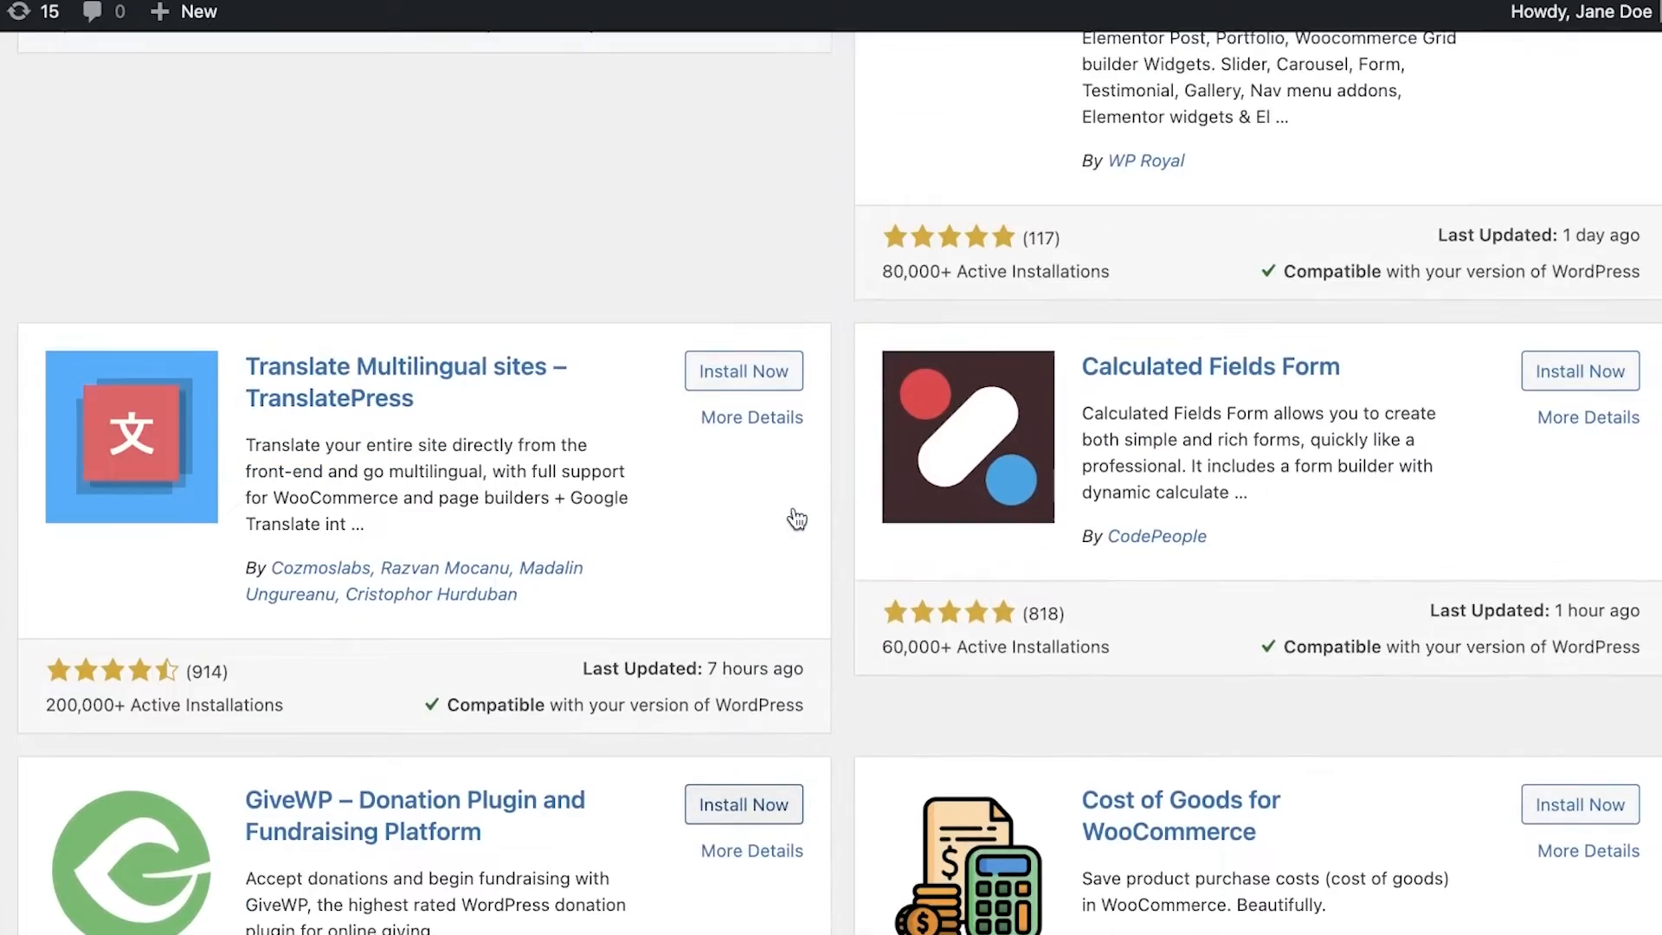
pyautogui.scroll(6, 793, 507)
pyautogui.scroll(6, 797, 512)
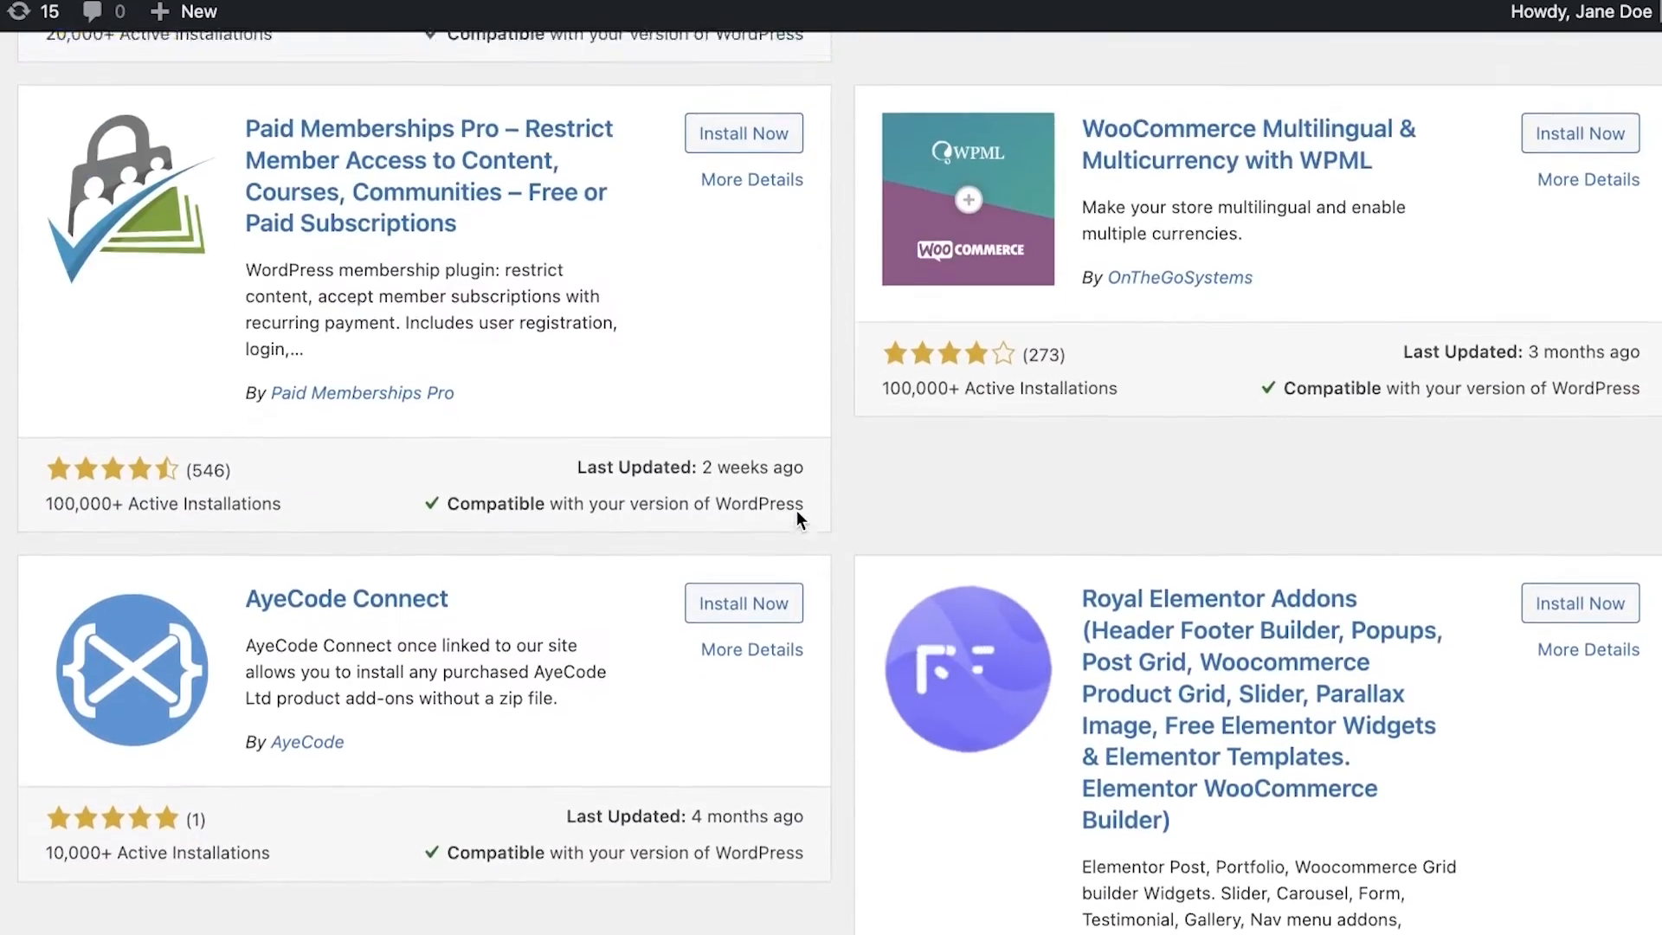
pyautogui.scroll(7, 797, 516)
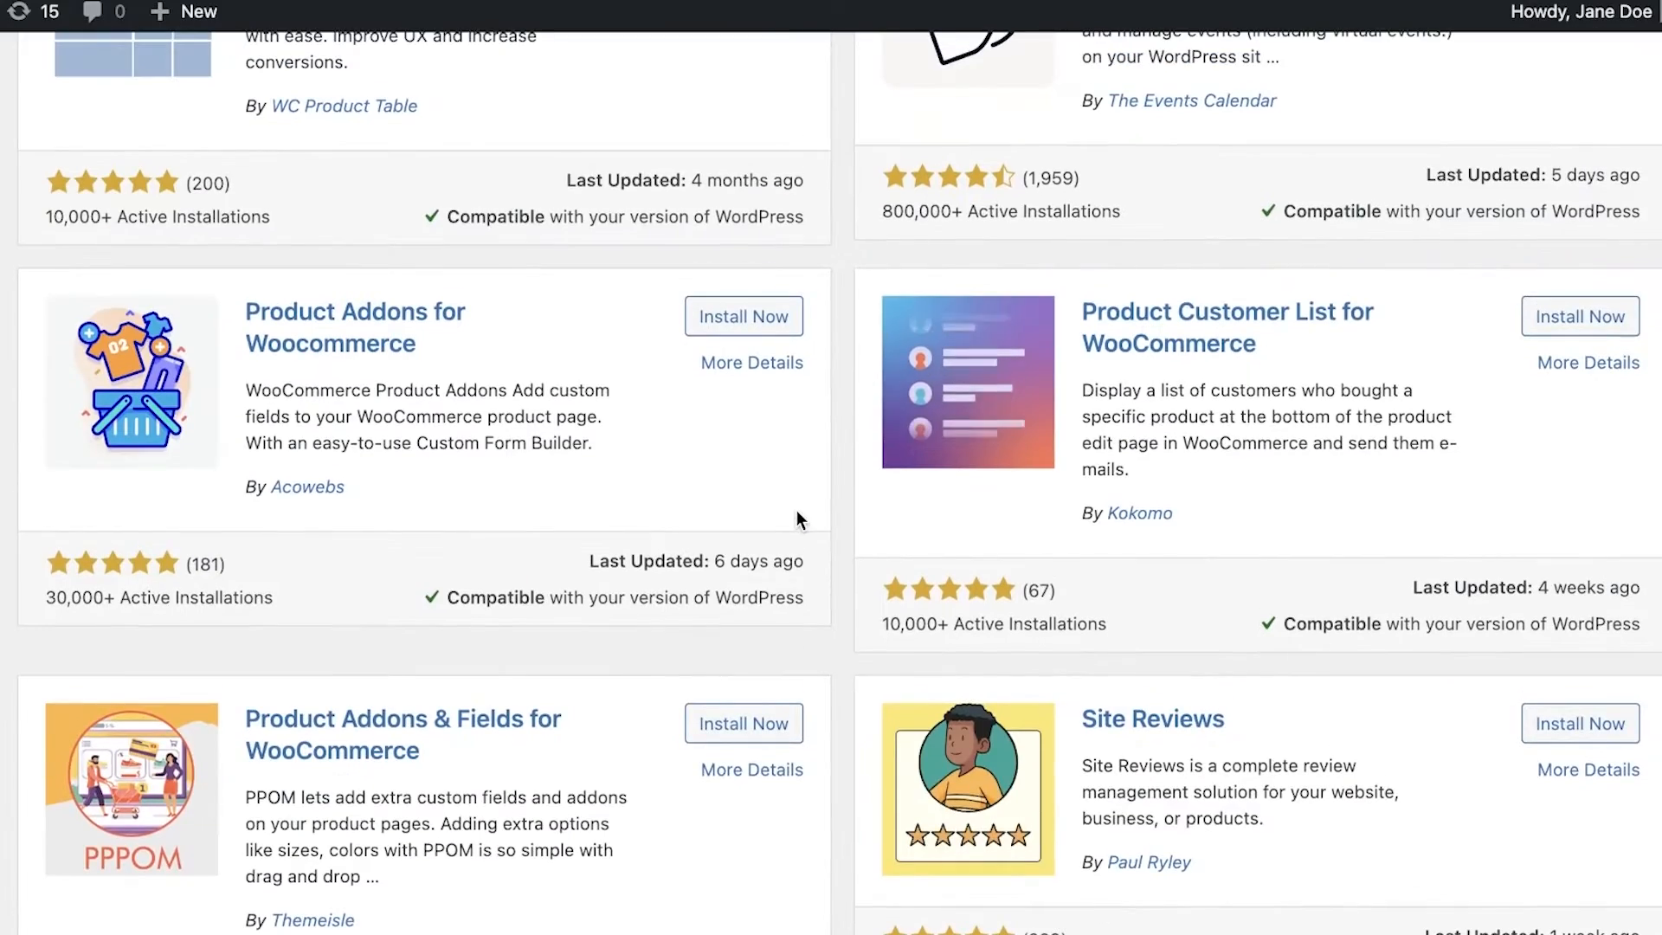
pyautogui.scroll(10, 783, 562)
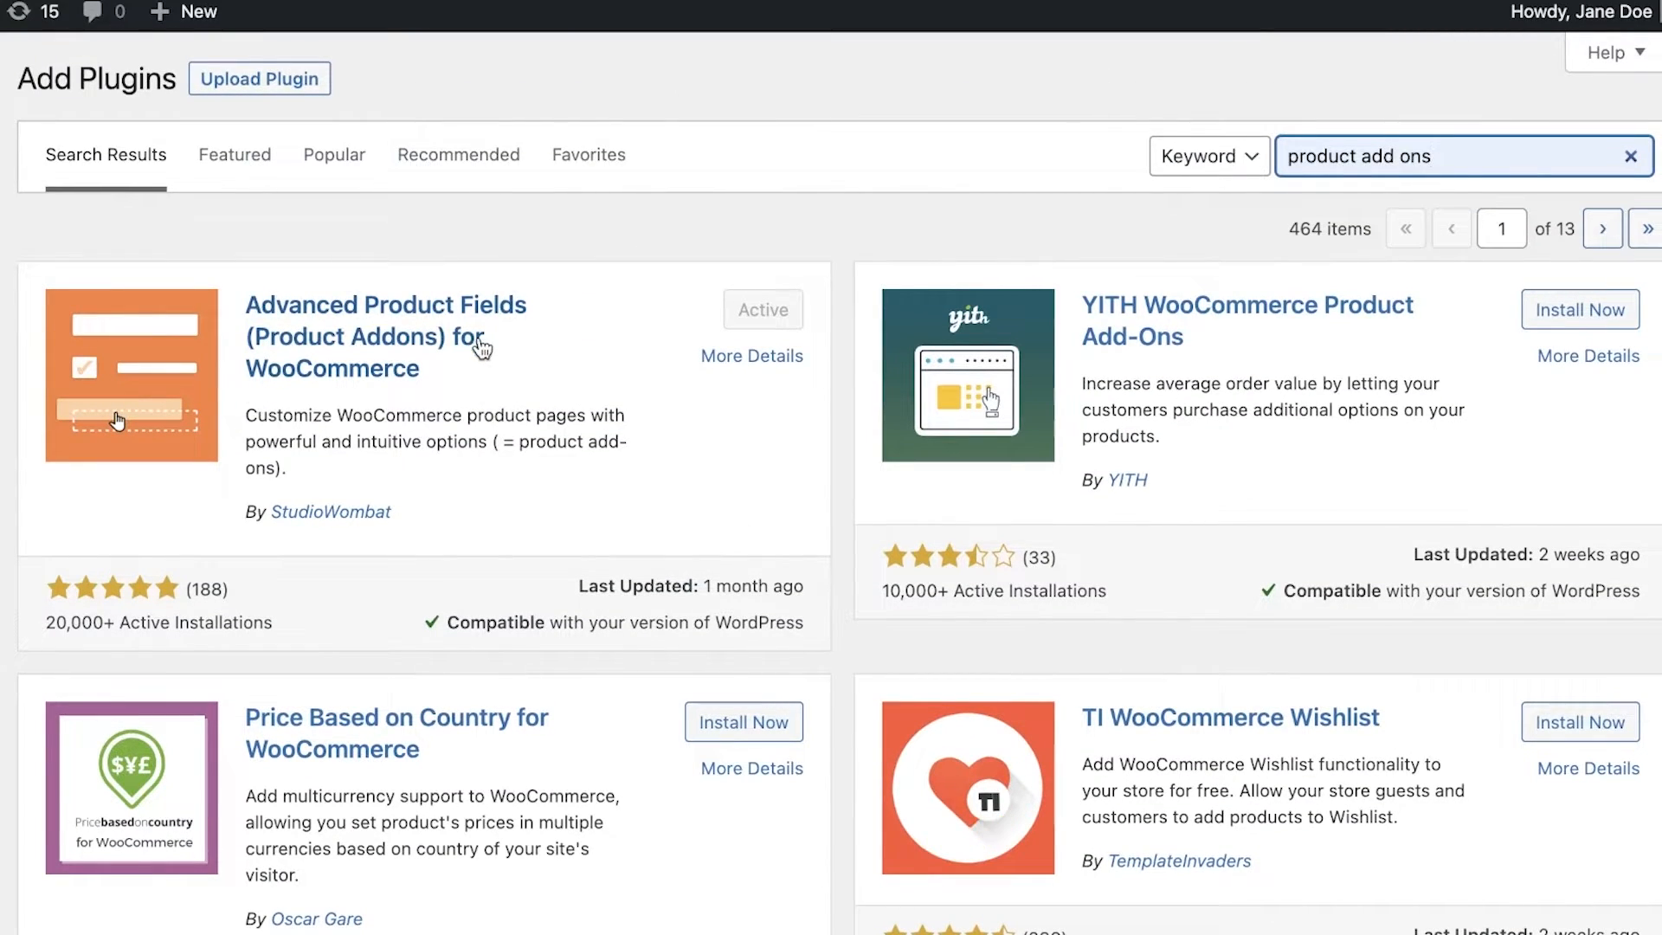
pyautogui.scroll(-15, 456, 362)
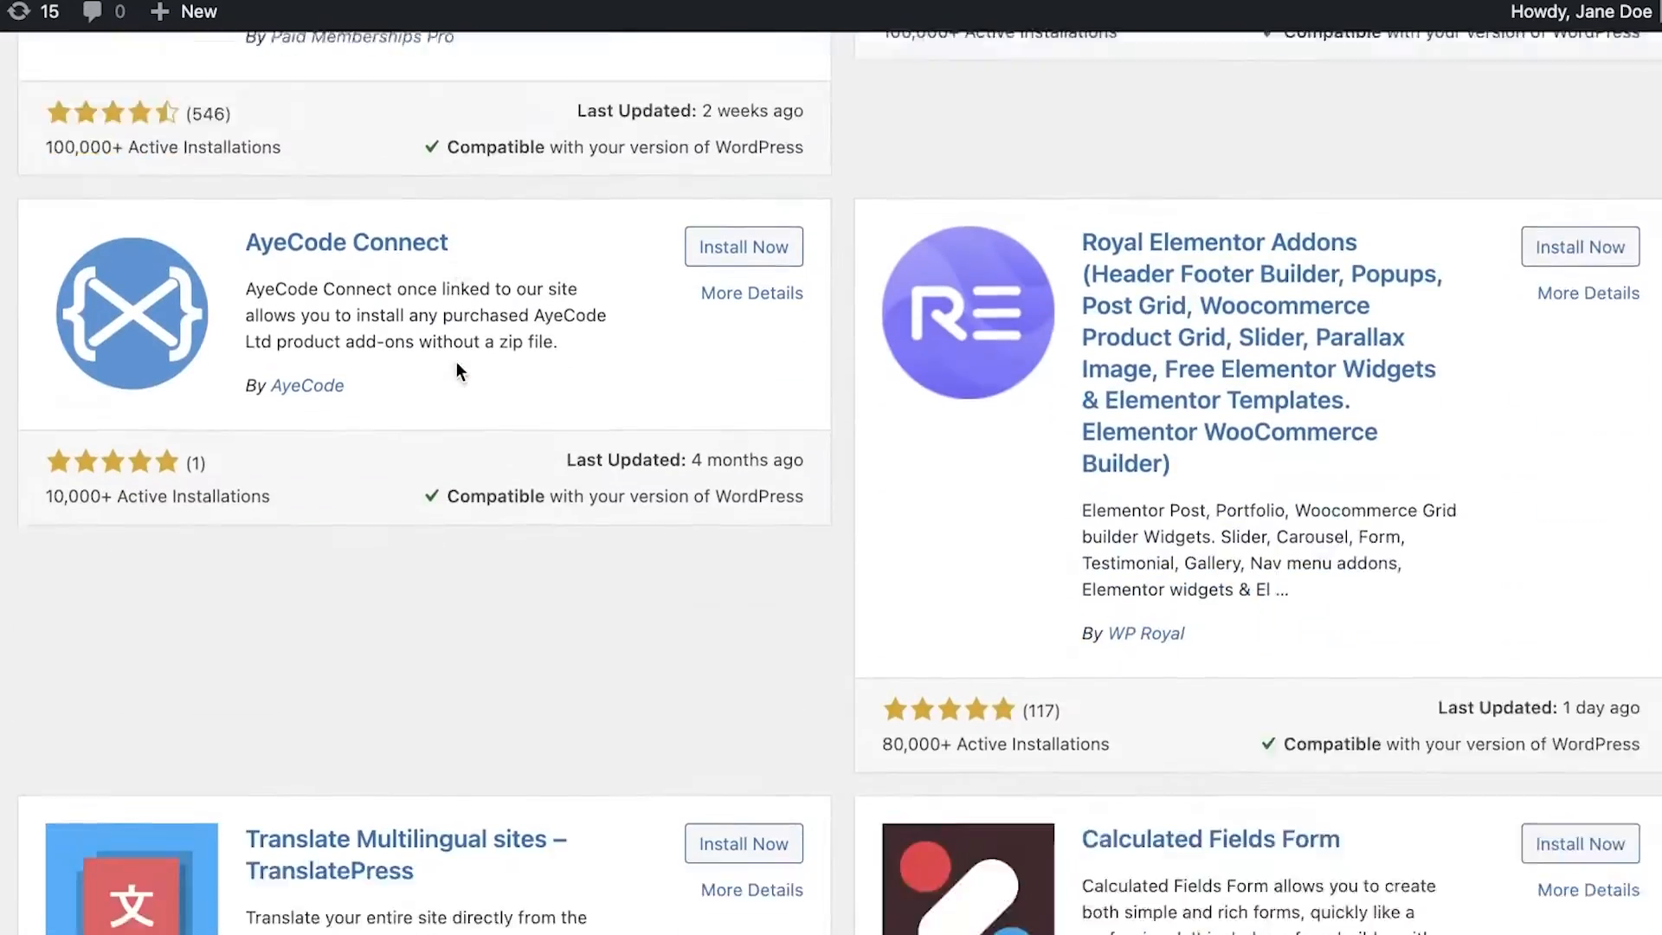
pyautogui.scroll(-20, 455, 362)
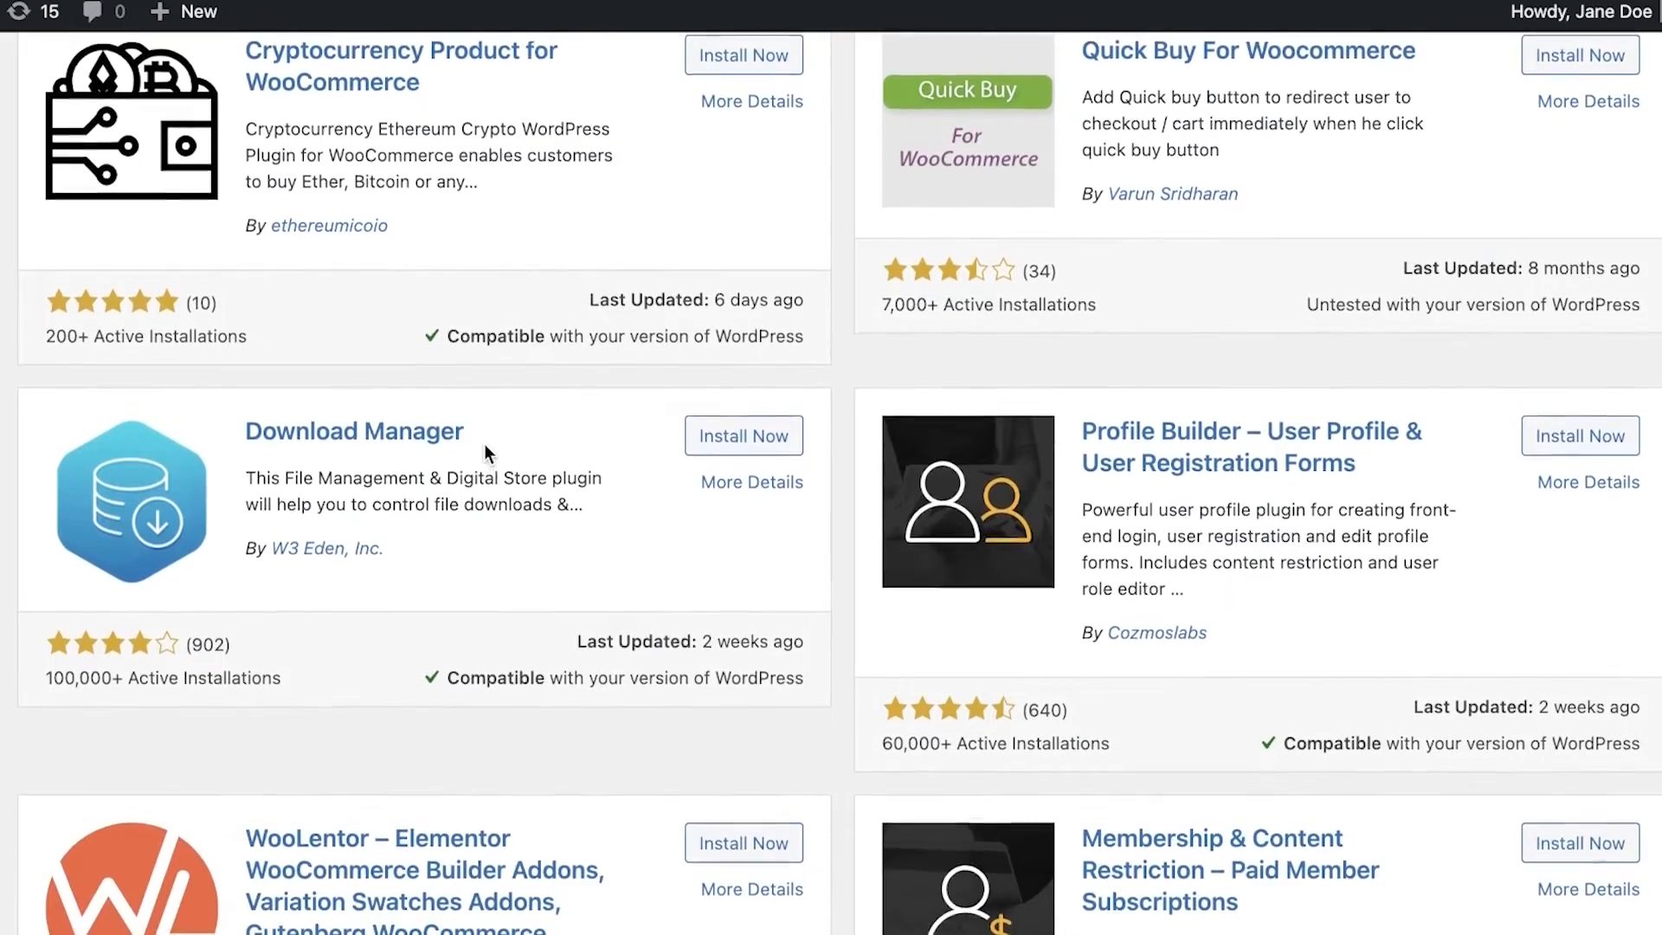
# Step: Examine the remaining plugins on the first page of search results, including the WooCommerce product add-on entries further down
pyautogui.scroll(-10, 485, 444)
pyautogui.scroll(3, 554, 518)
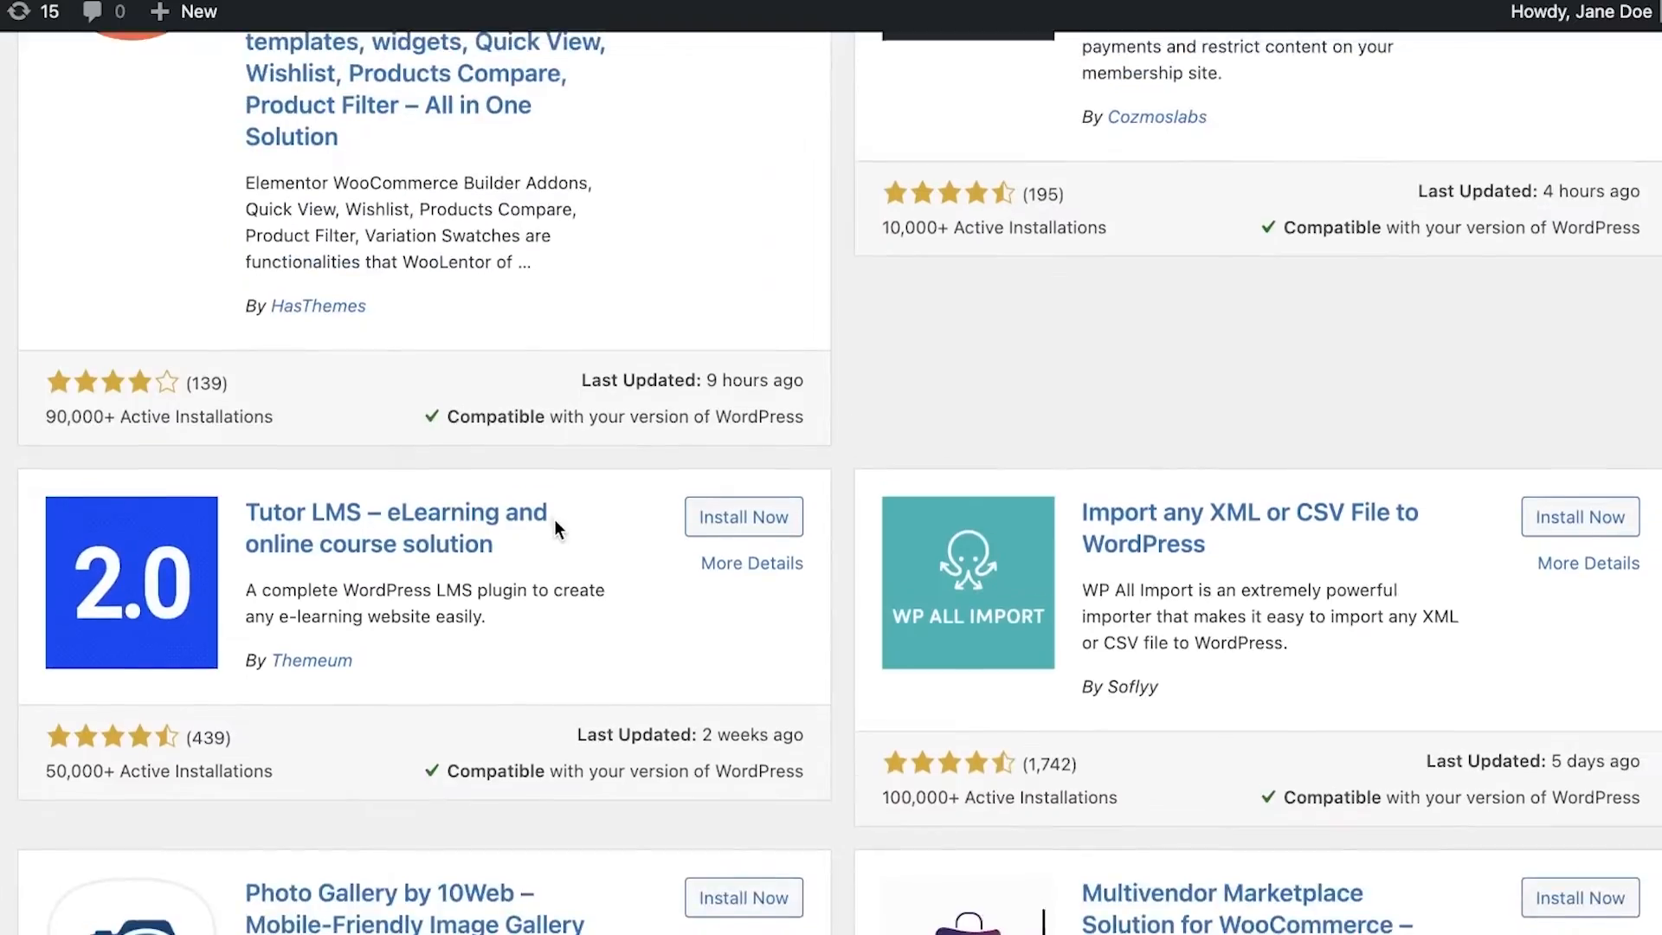
pyautogui.scroll(-20, 554, 522)
pyautogui.scroll(-10, 554, 524)
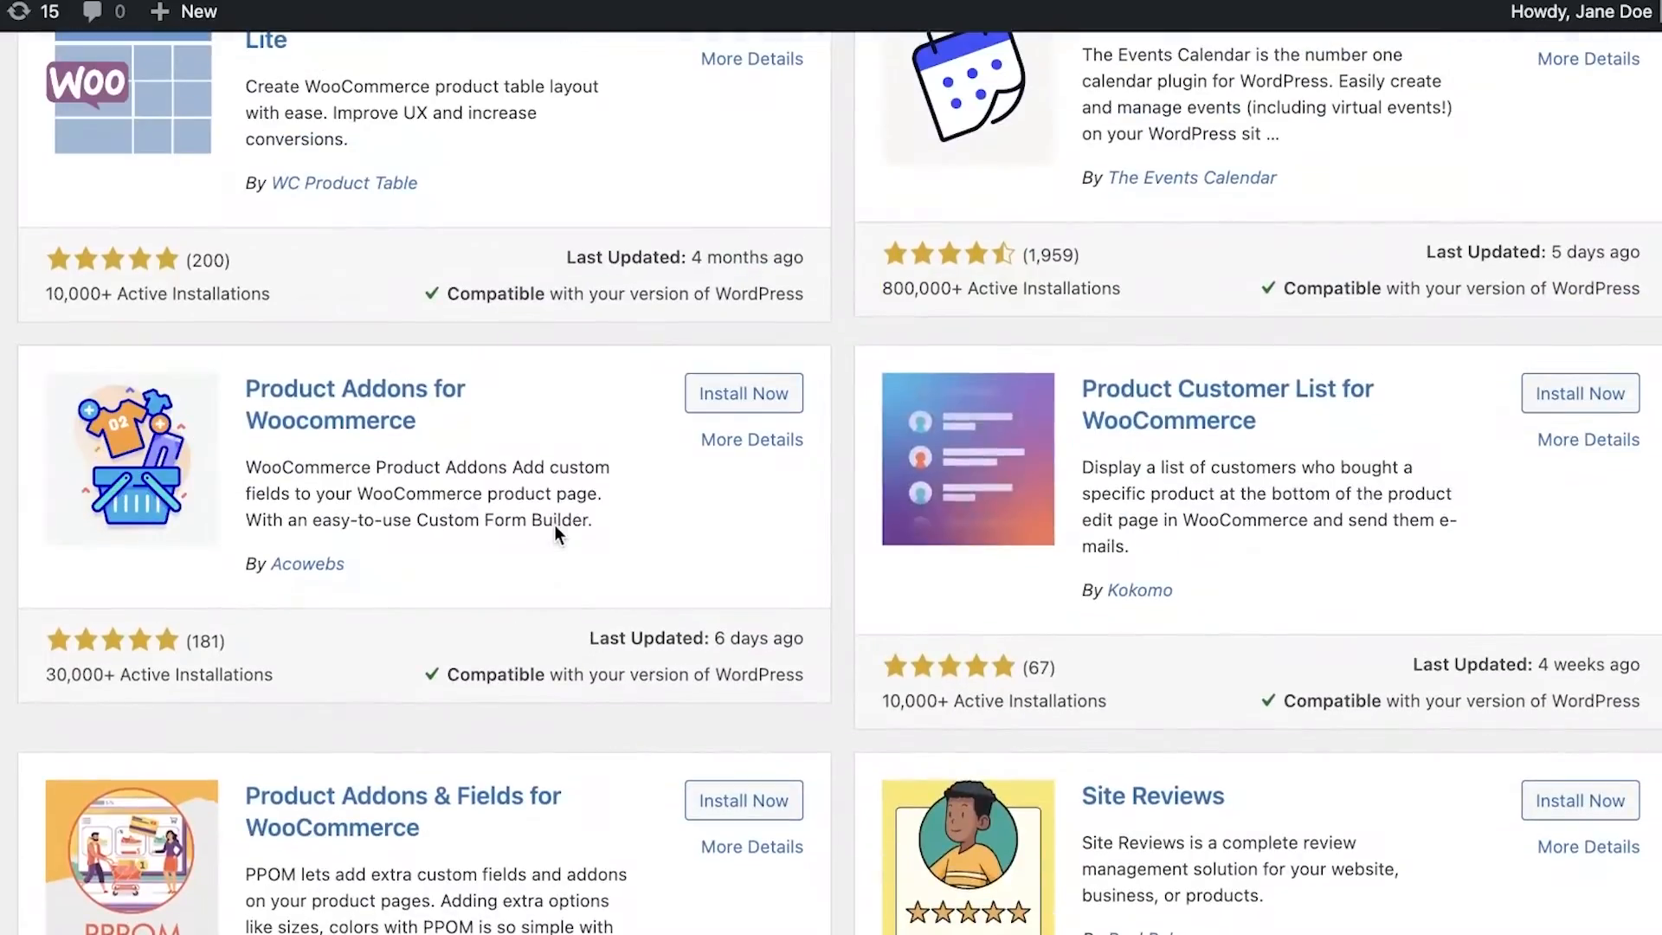
pyautogui.scroll(2, 1302, 480)
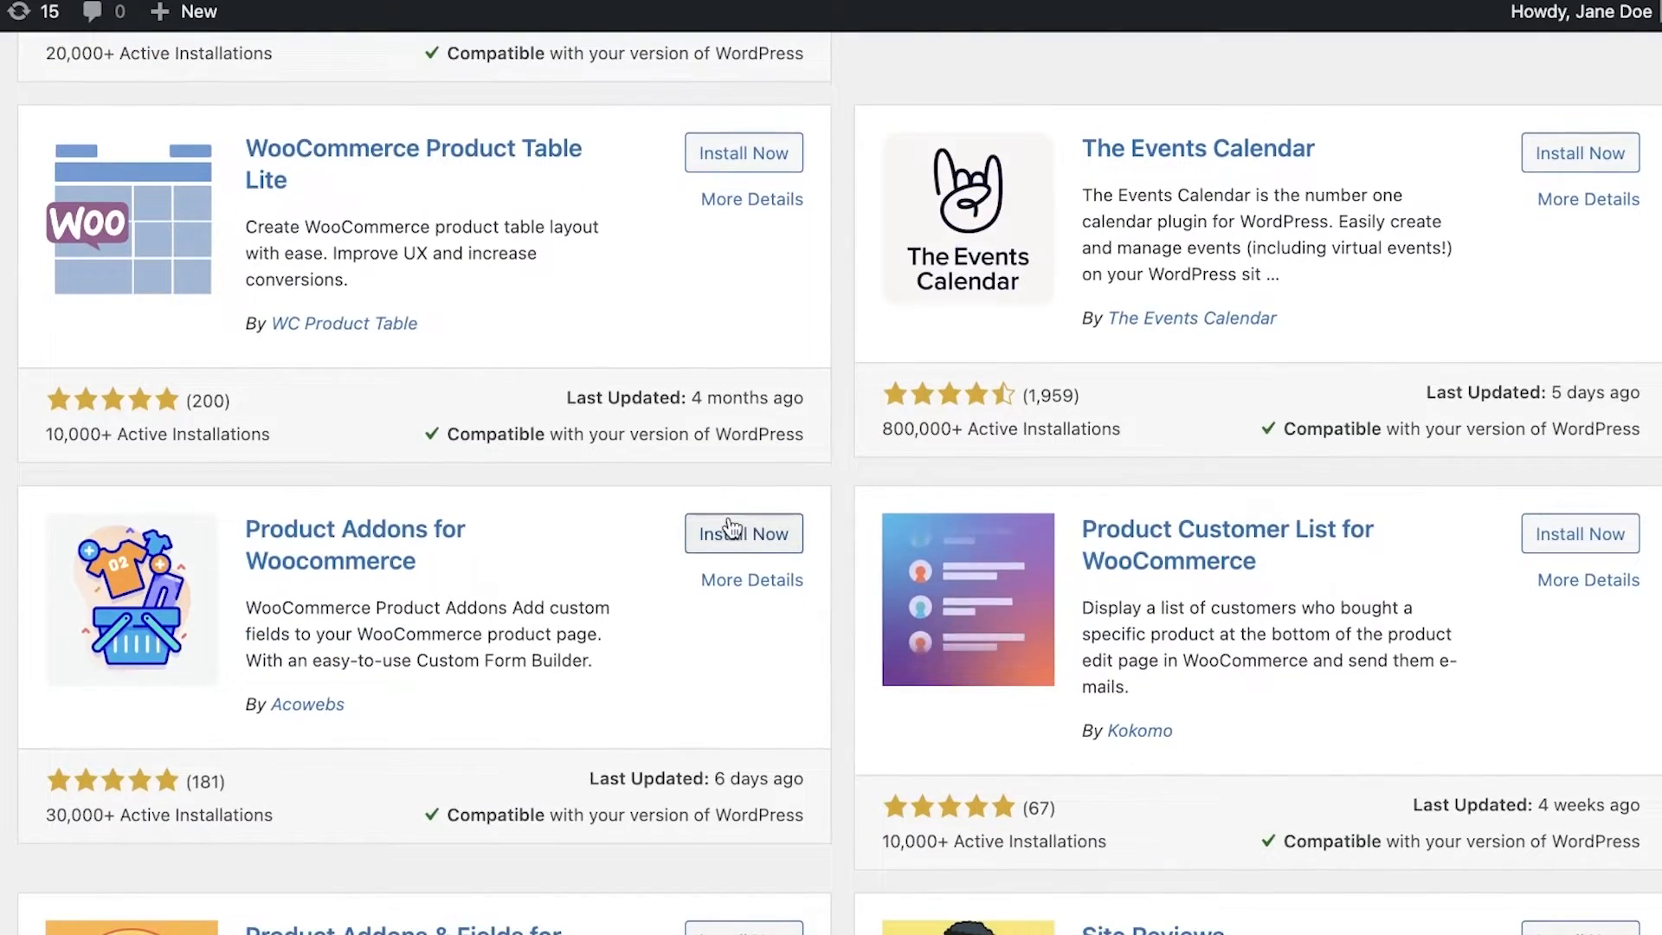
pyautogui.scroll(10, 744, 536)
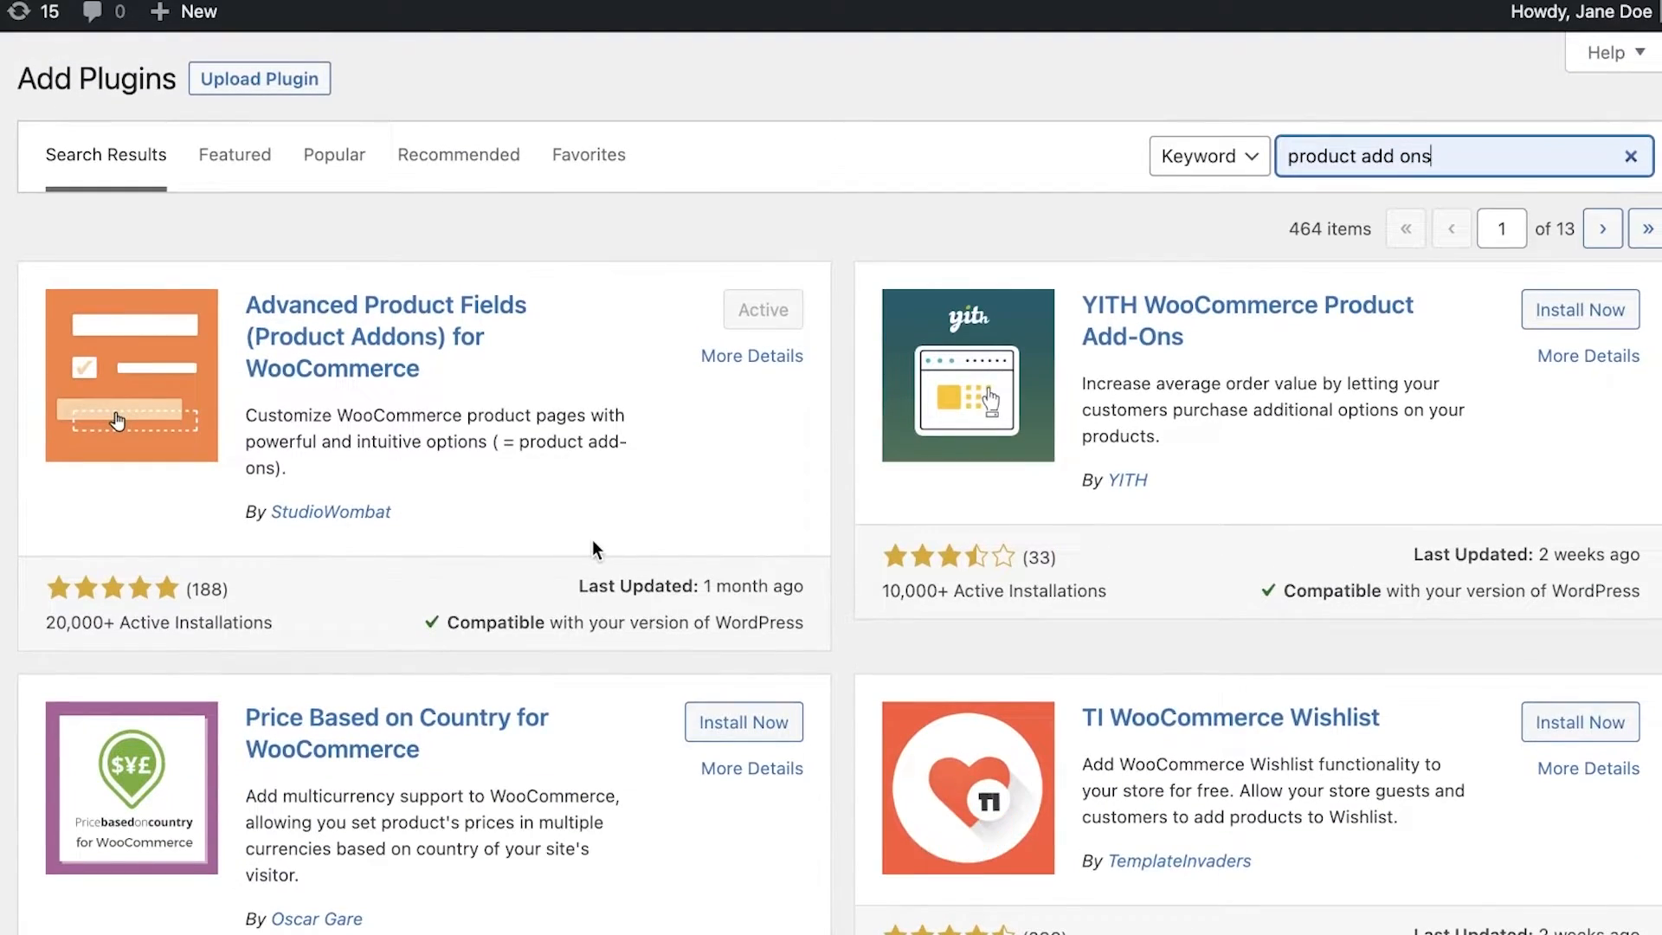
pyautogui.scroll(-4, 606, 537)
pyautogui.scroll(4, 741, 495)
# Step: Go to page 2 of the "product add ons" plugin search results and look at its first entries
pyautogui.scroll(-1, 1126, 363)
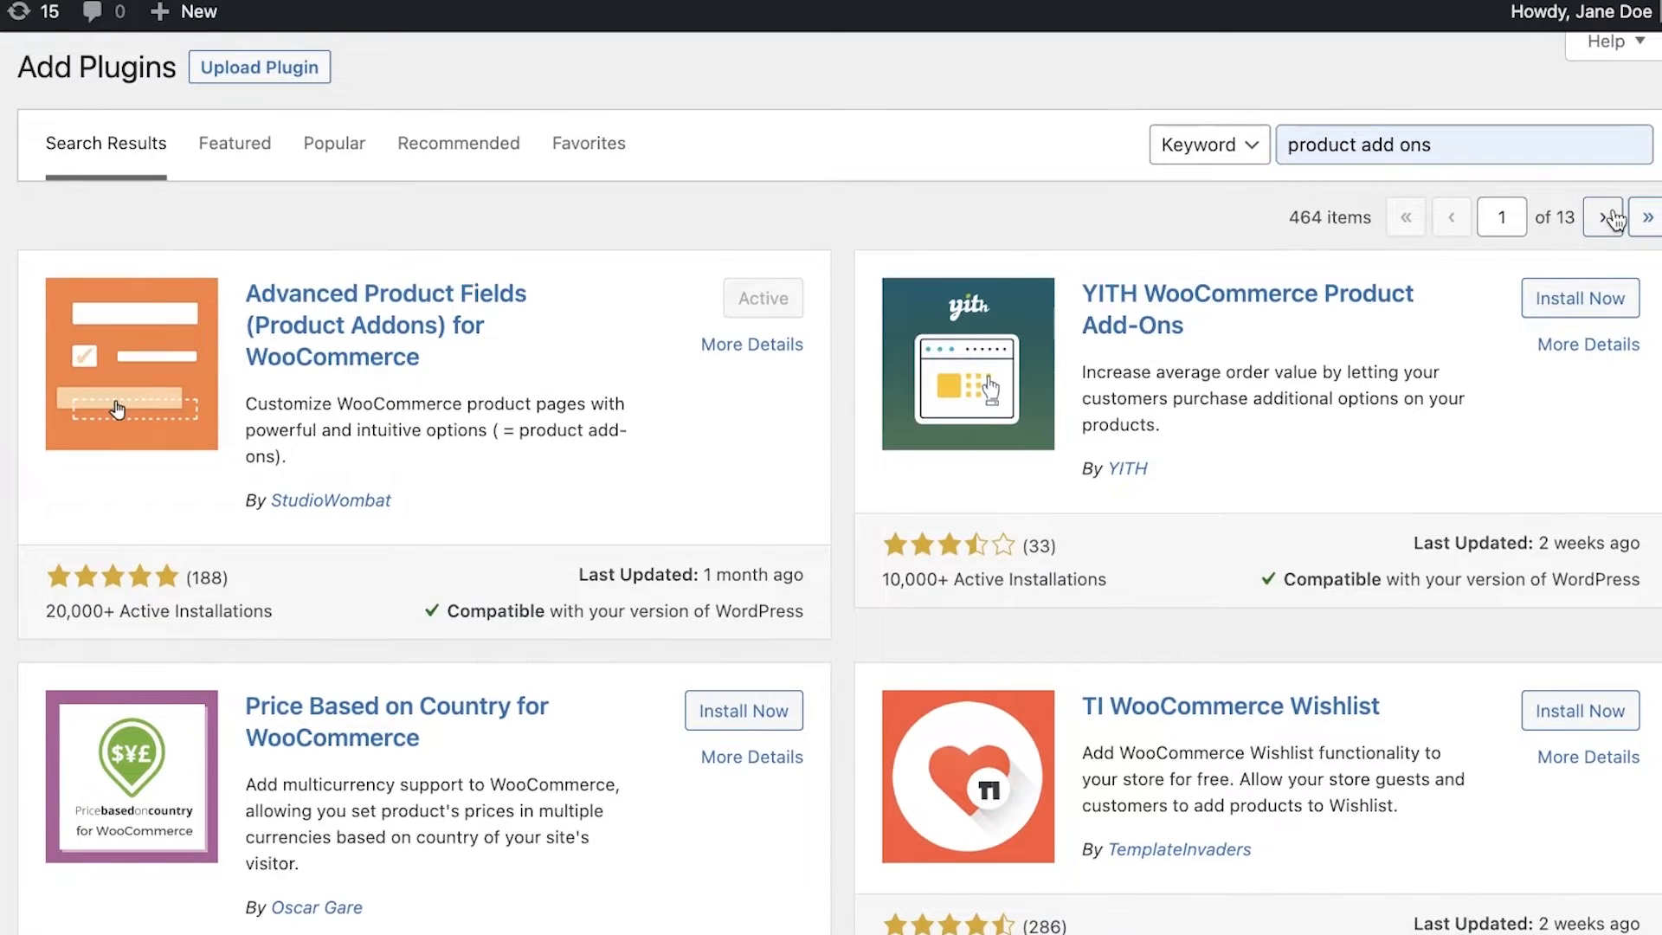
pyautogui.click(1605, 218)
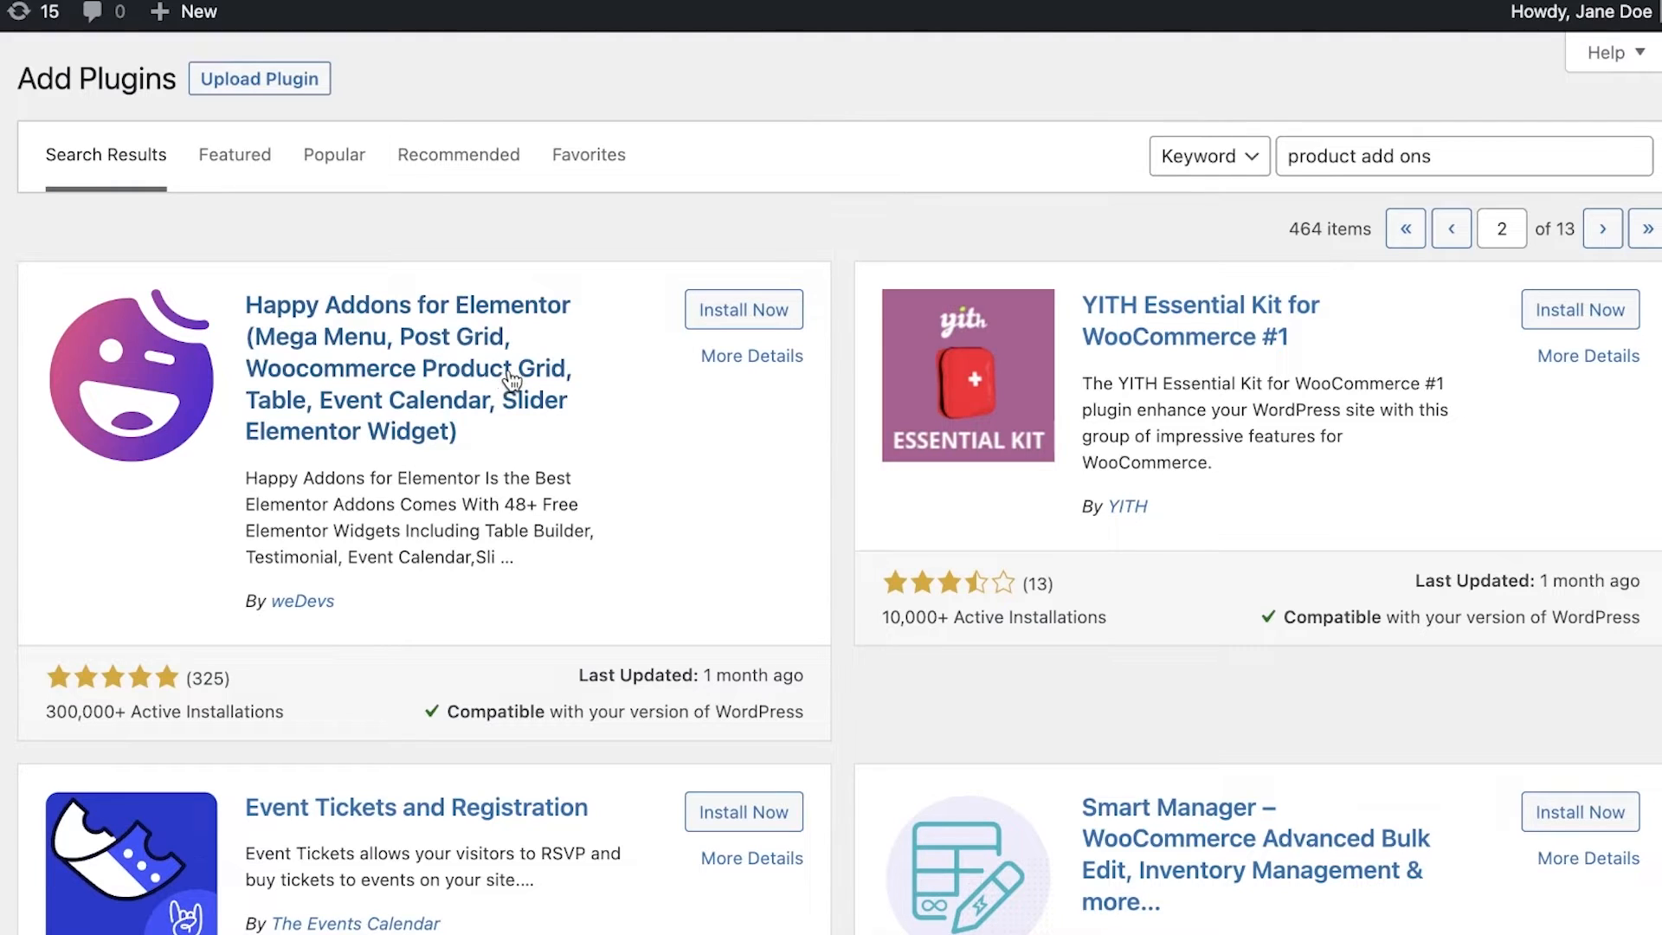
pyautogui.scroll(-1, 443, 429)
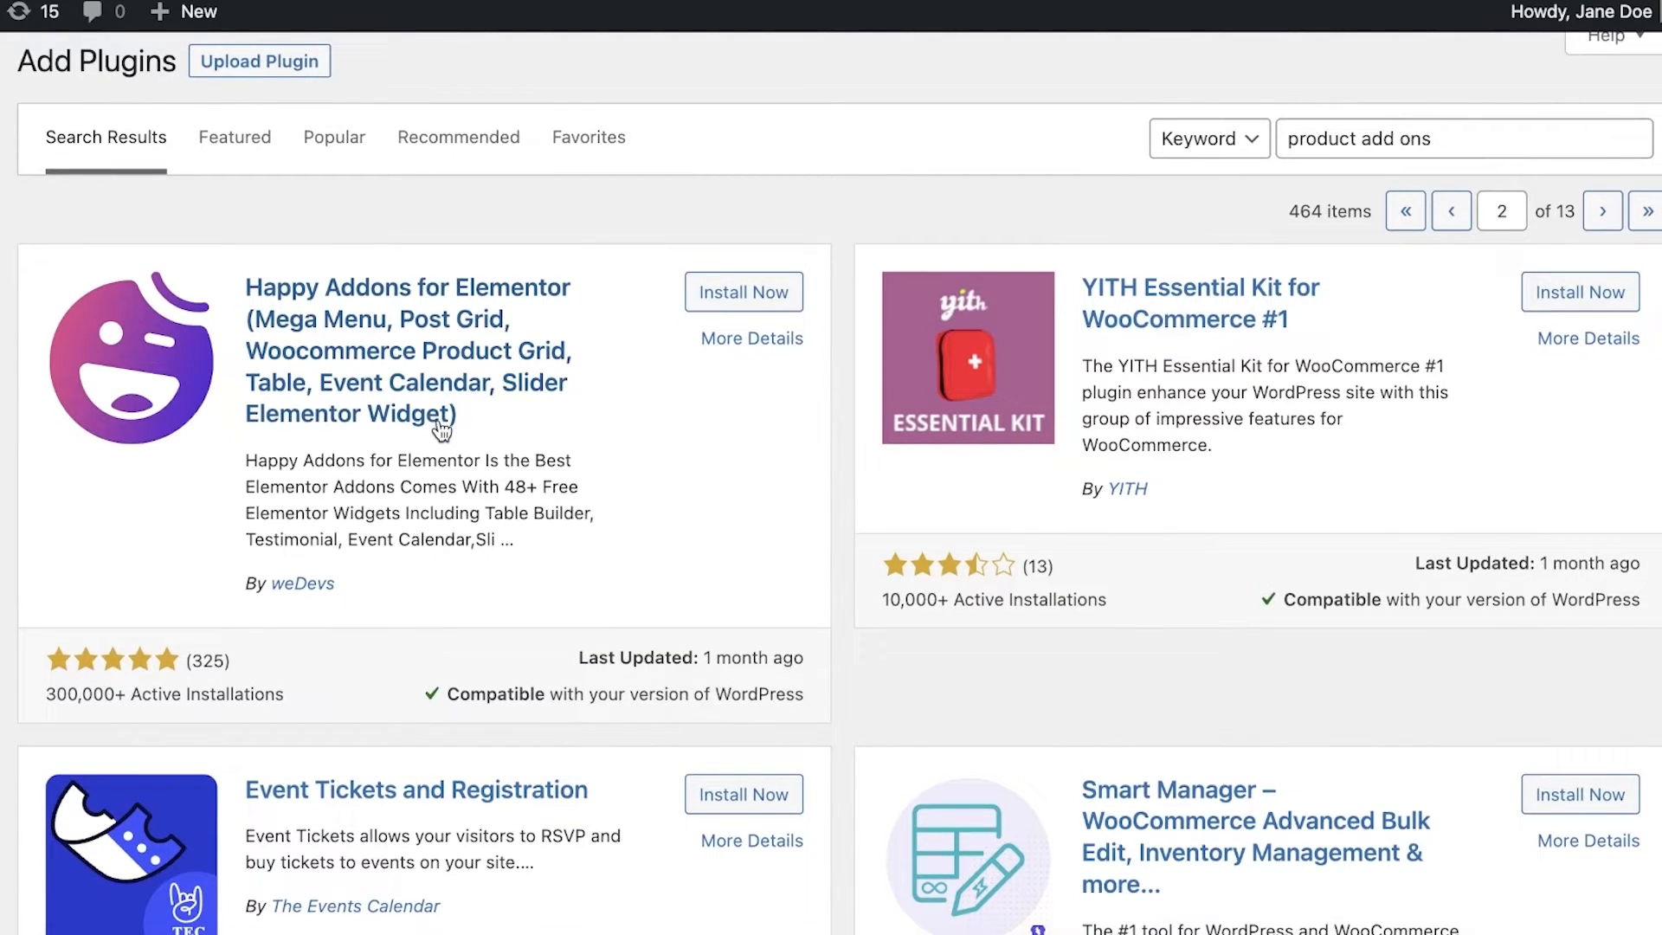